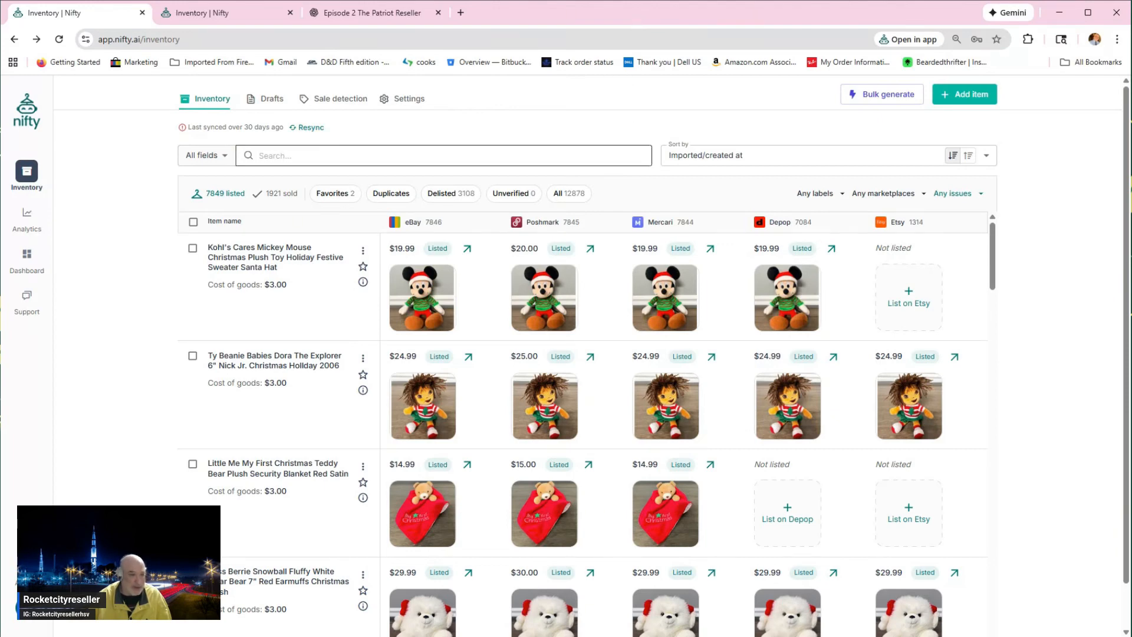
Step: Enter the account from the Nifty home page, open the inventory and look through the listed items
left_click(36, 116)
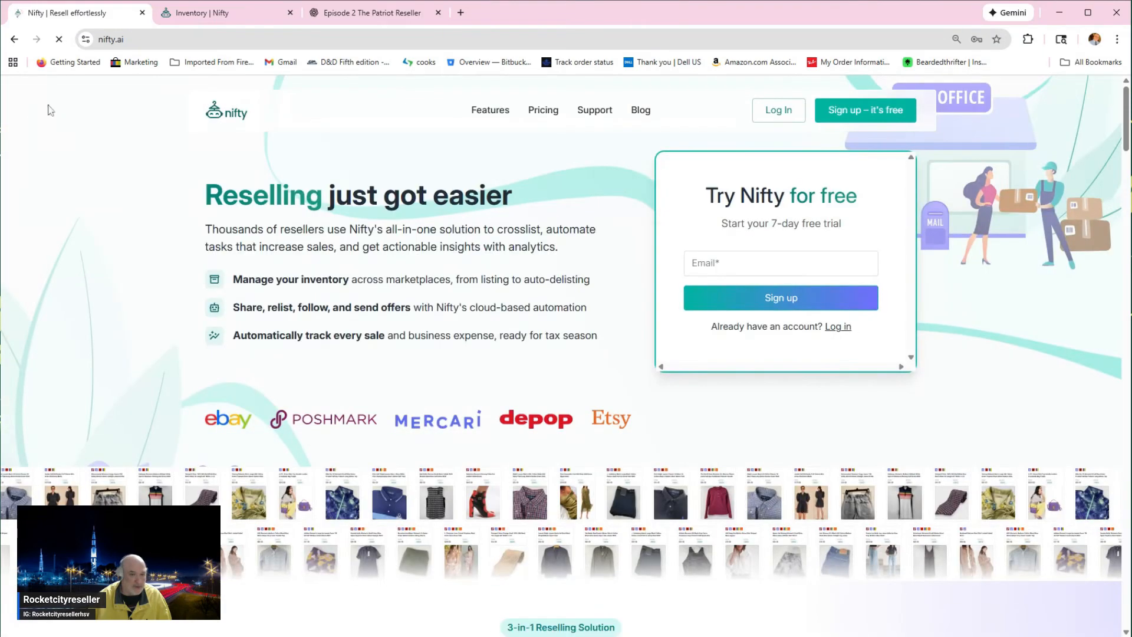
left_click(773, 117)
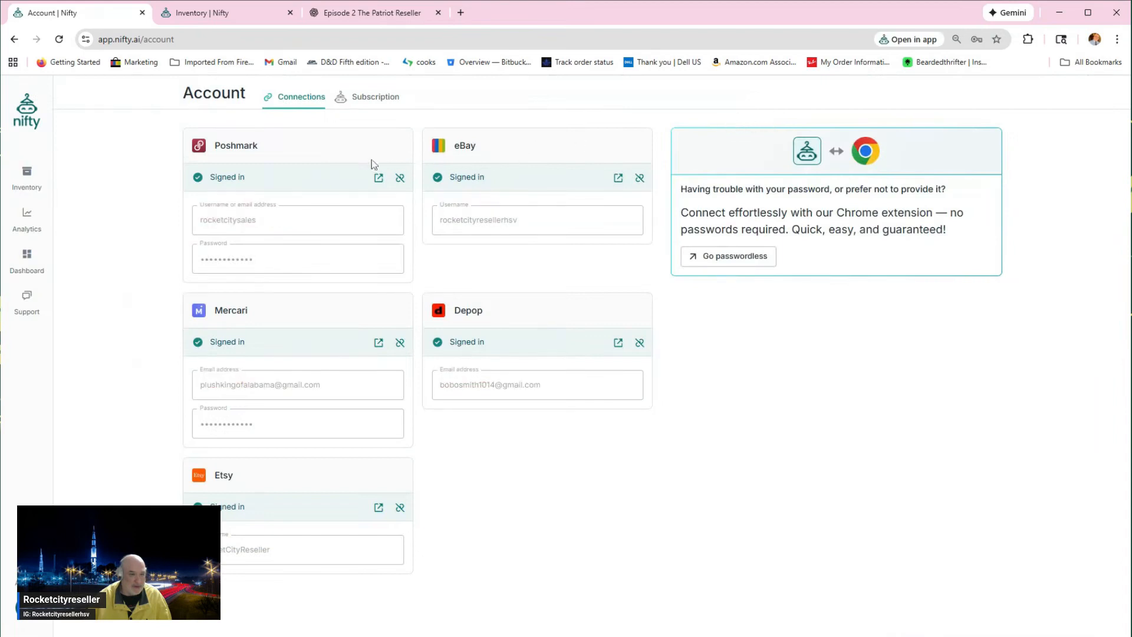
left_click(26, 175)
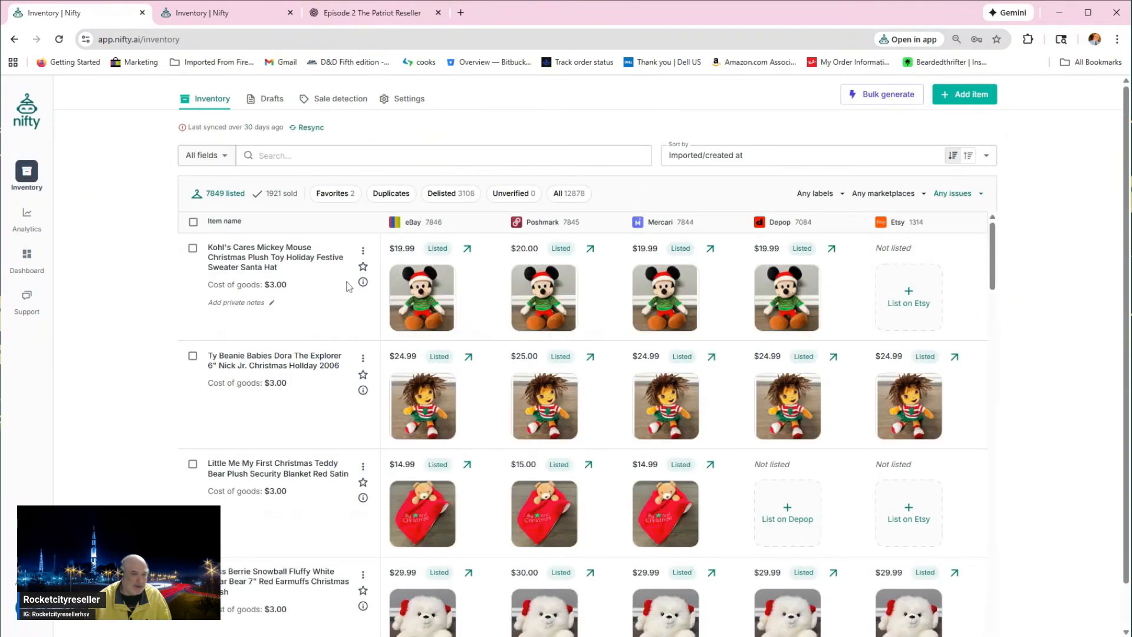
scroll(410, 308, "down", 2)
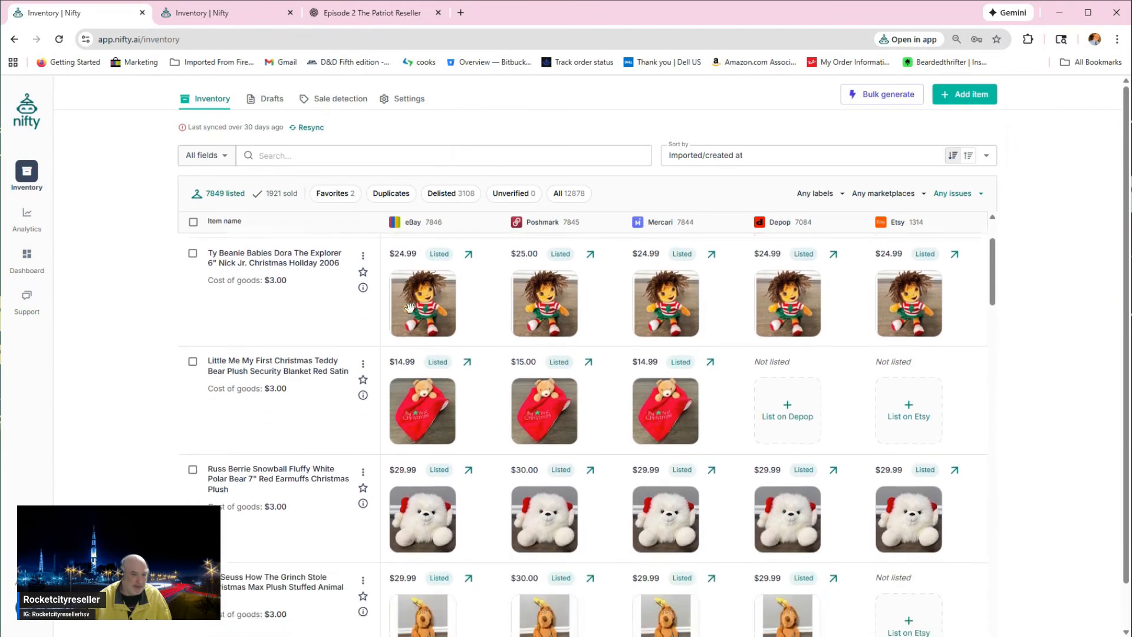
scroll(410, 307, "down", 2)
scroll(411, 304, "up", 3)
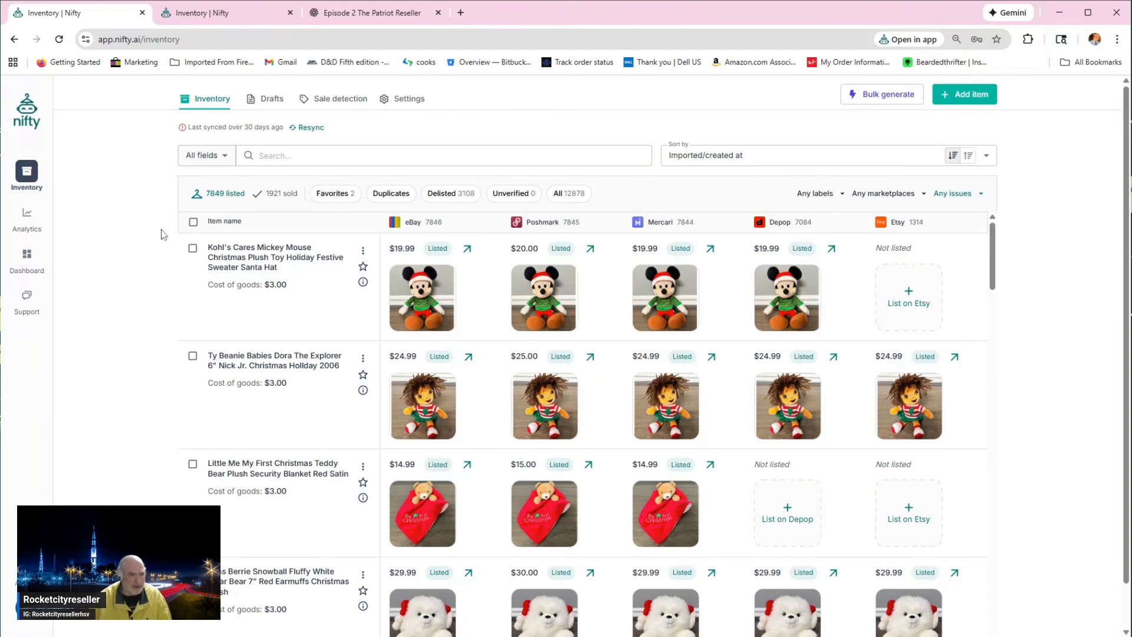
Step: View the inventory settings, then return through the home page login to the account's subscription plan
left_click(411, 100)
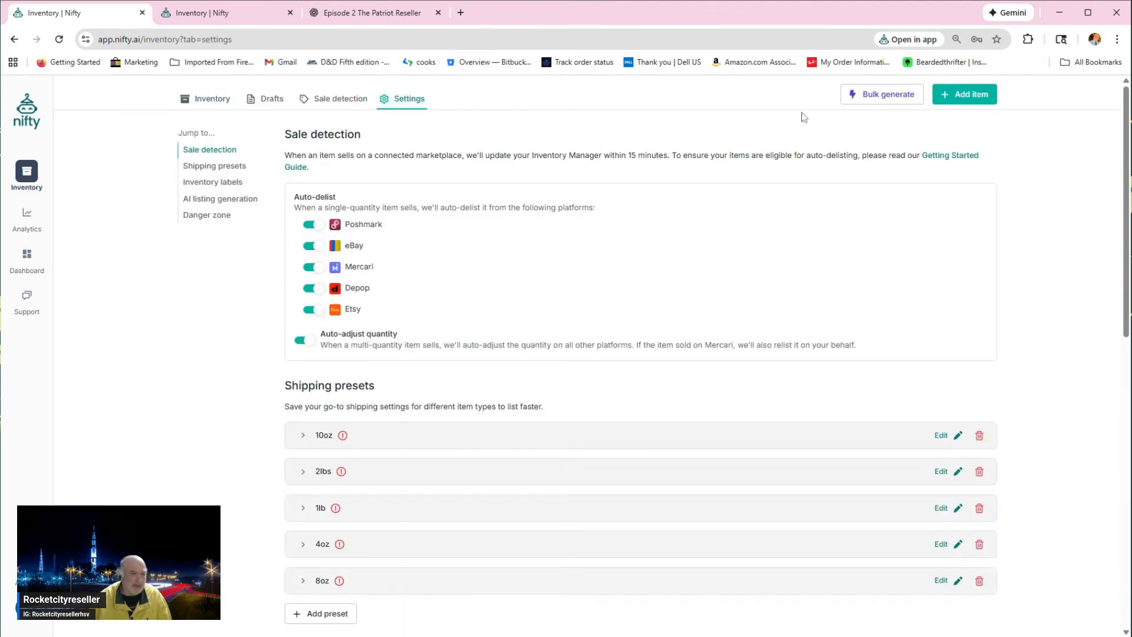
left_click(33, 123)
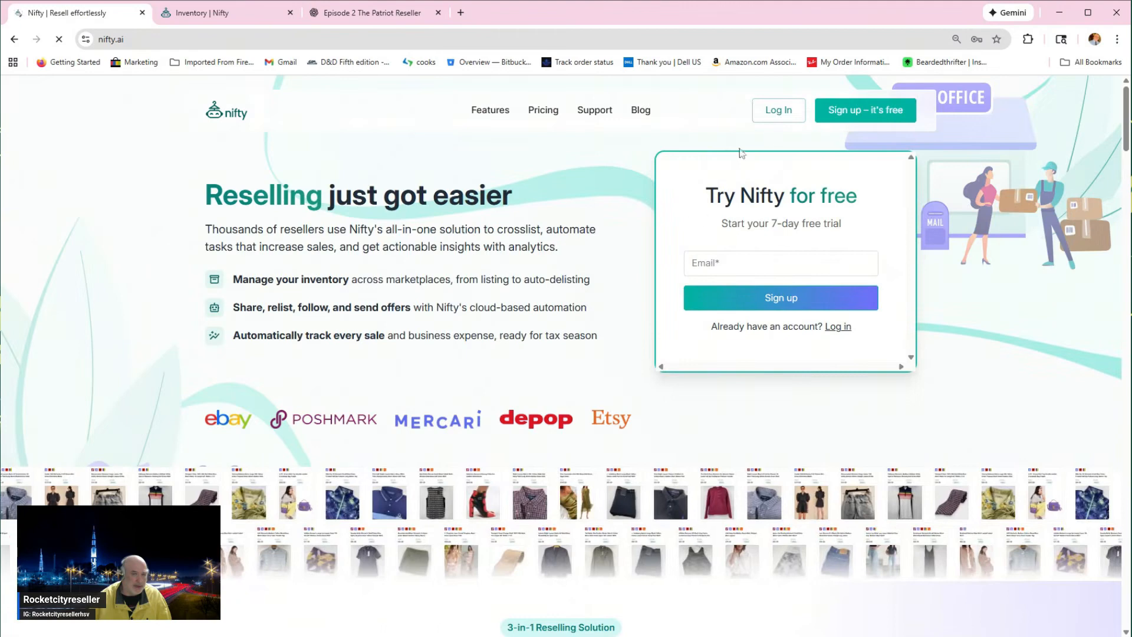
left_click(775, 118)
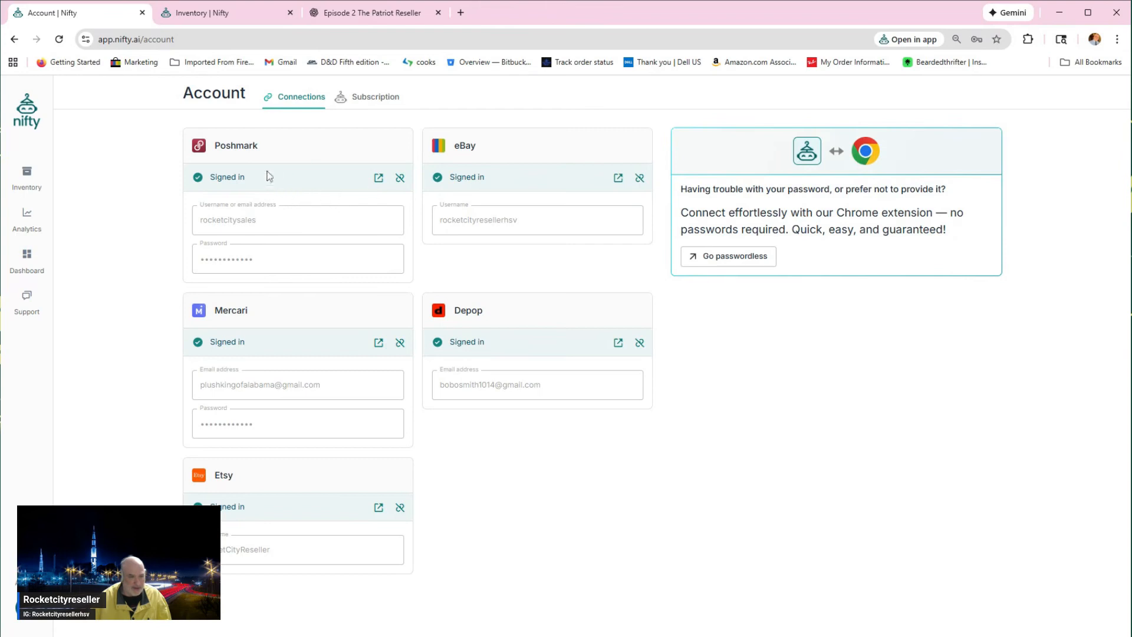
left_click(371, 101)
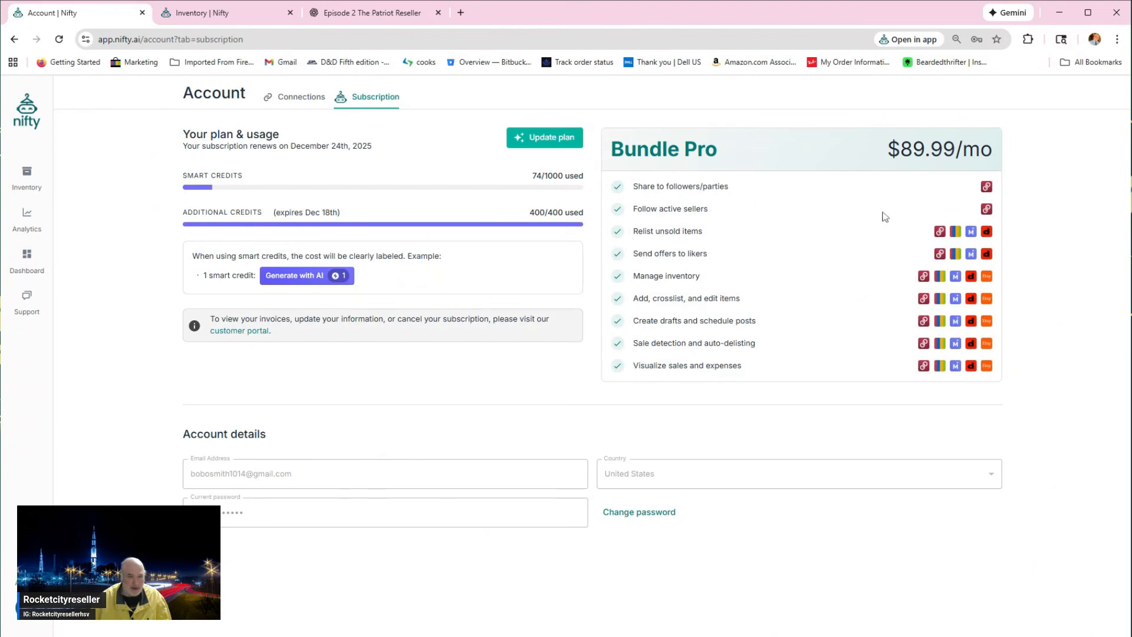
Step: Start a new inventory item and upload the five photos of the snowman and Santa penguin plush toys
left_click(28, 184)
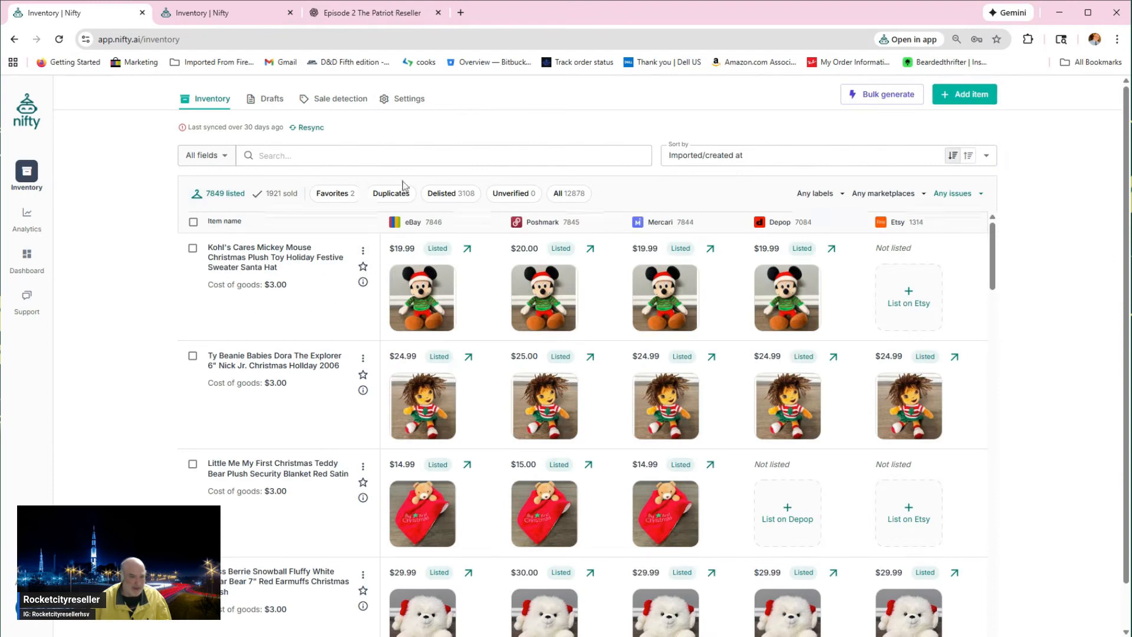
left_click(962, 95)
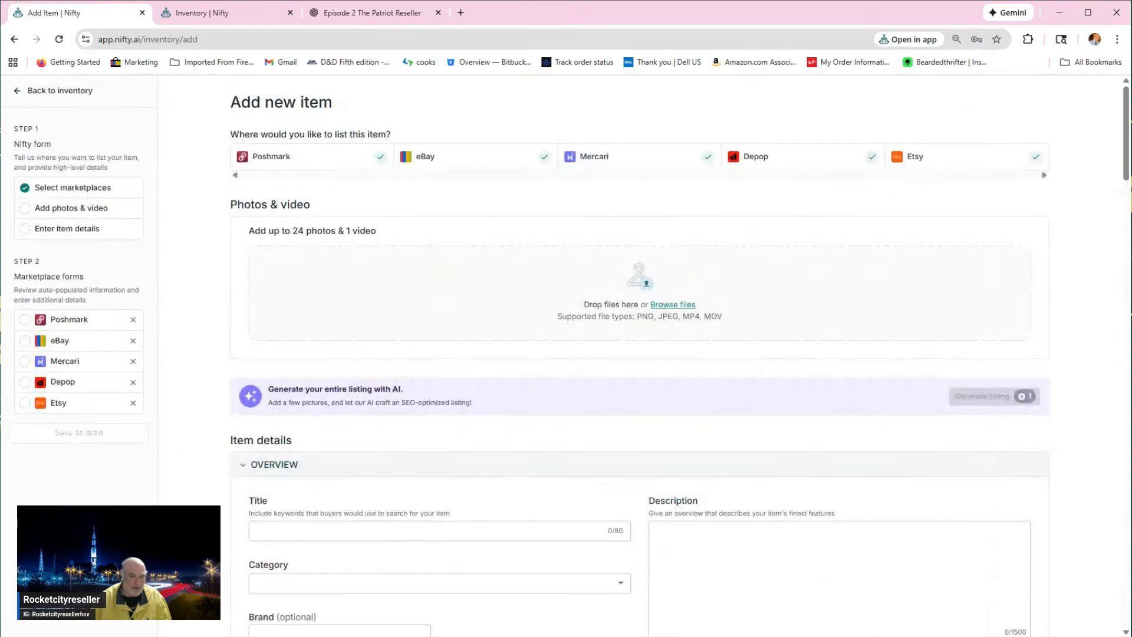
left_click(673, 305)
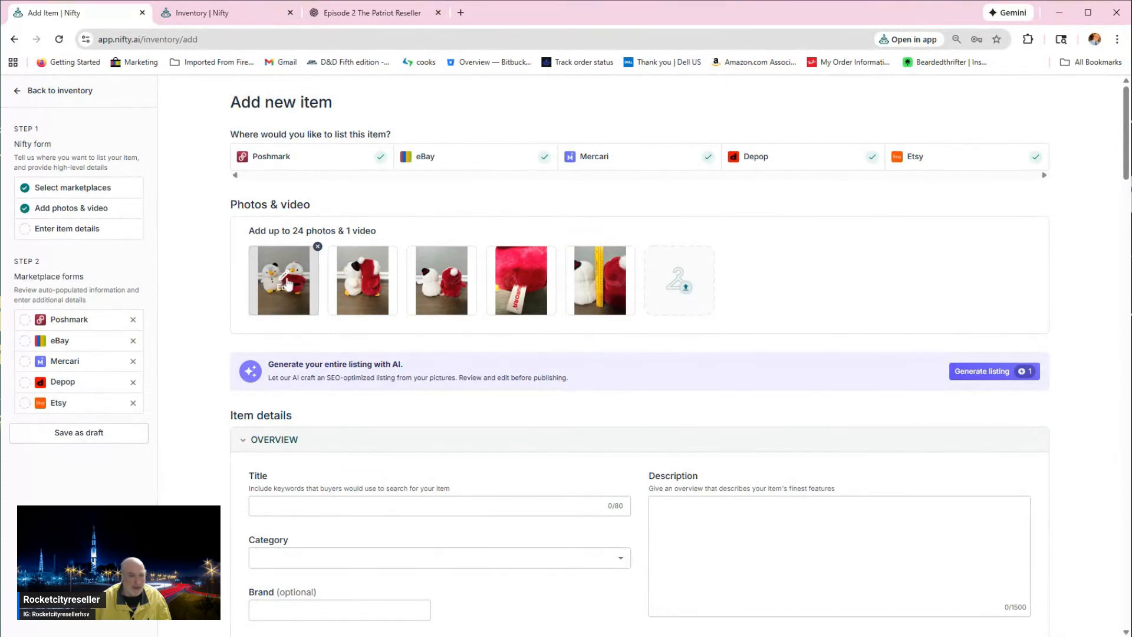
Step: Enlarge the first two penguin photos to fill the square crop frame and save each one
left_click(285, 284)
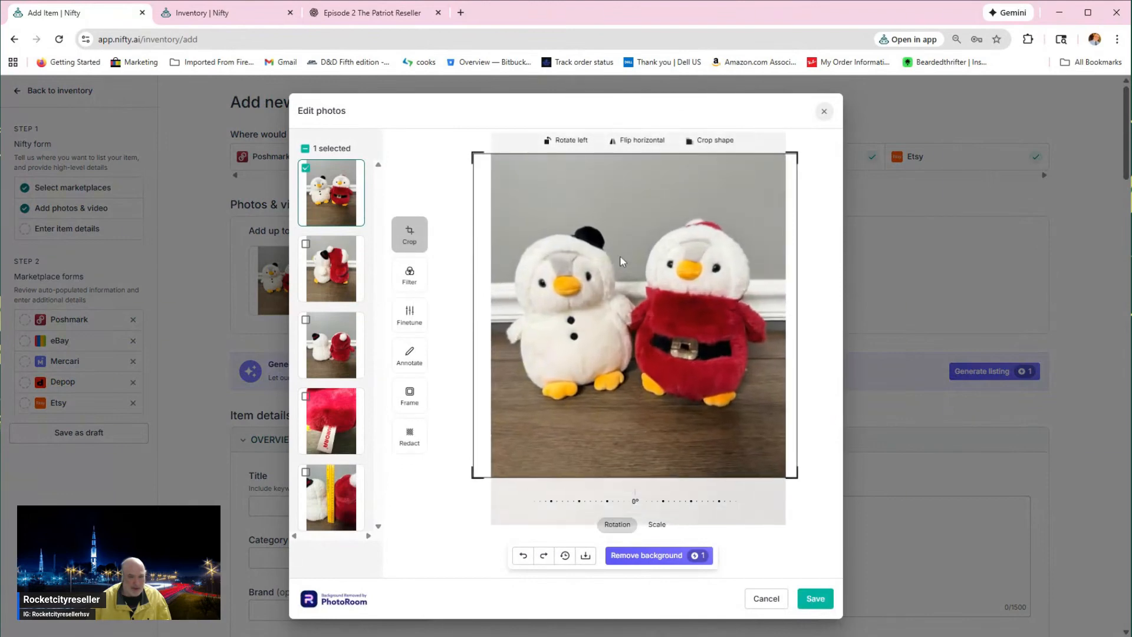
scroll(623, 261, "up", 2)
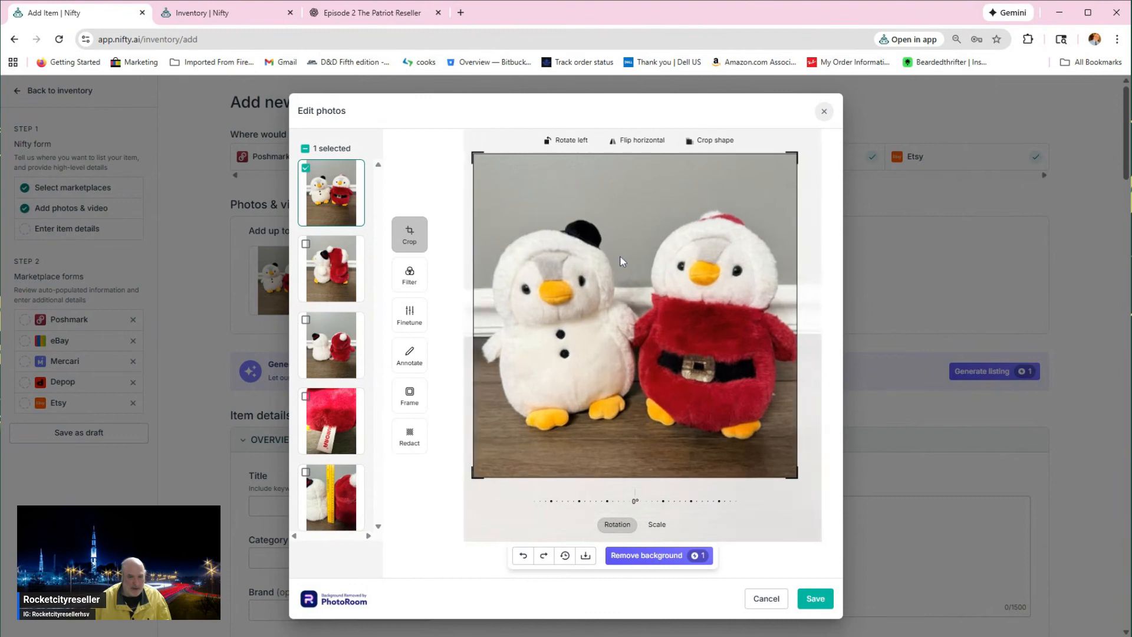
scroll(623, 262, "down", 2)
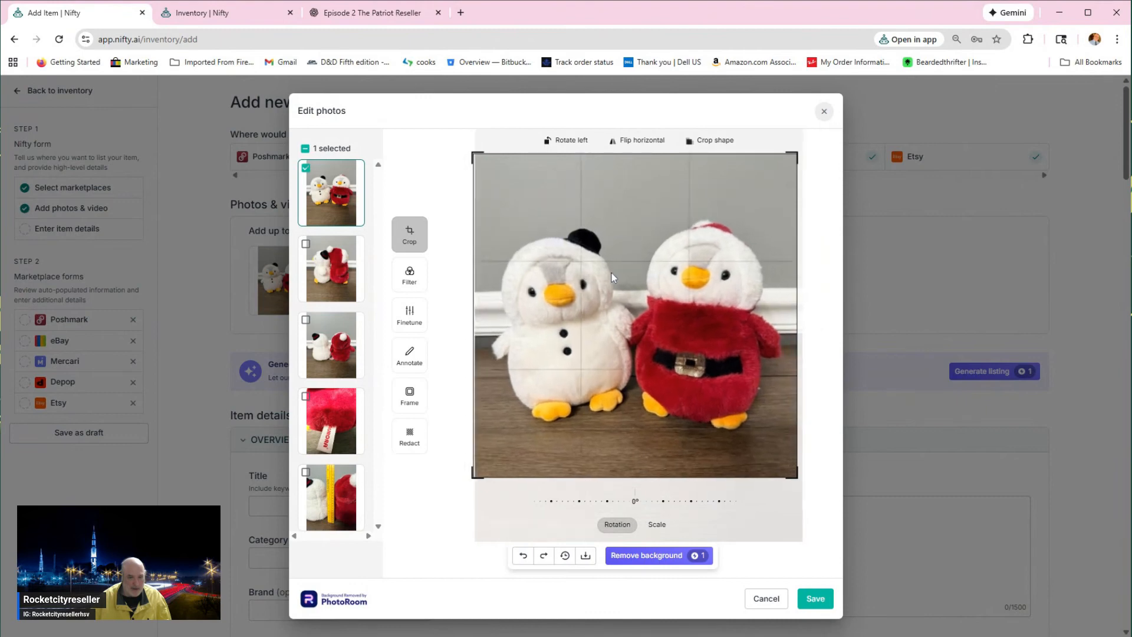
left_click(816, 598)
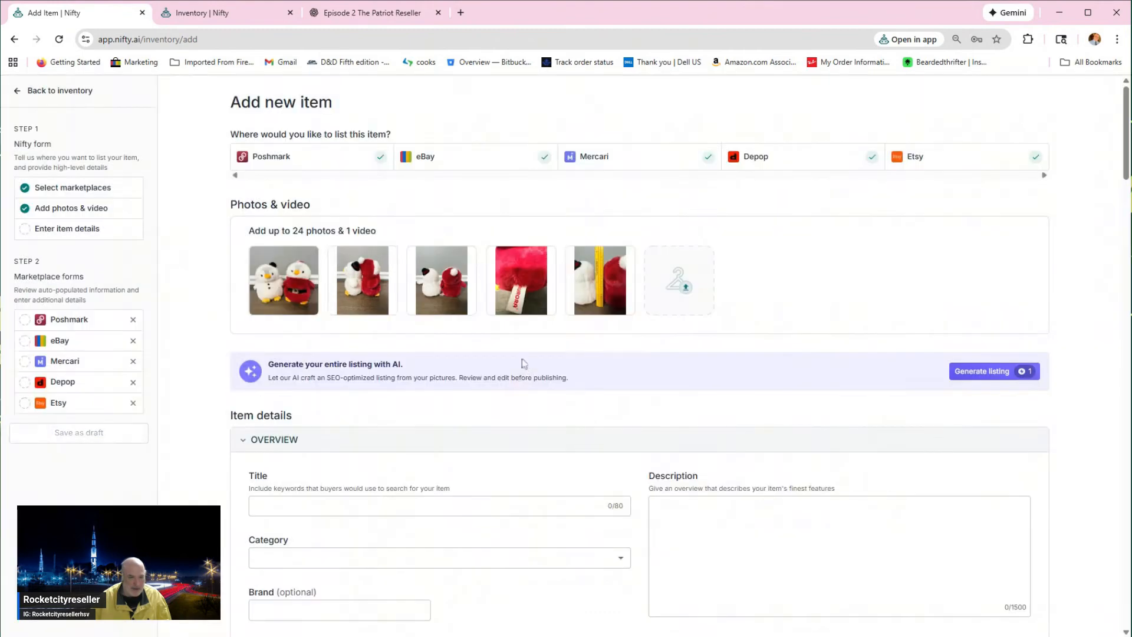
left_click(358, 284)
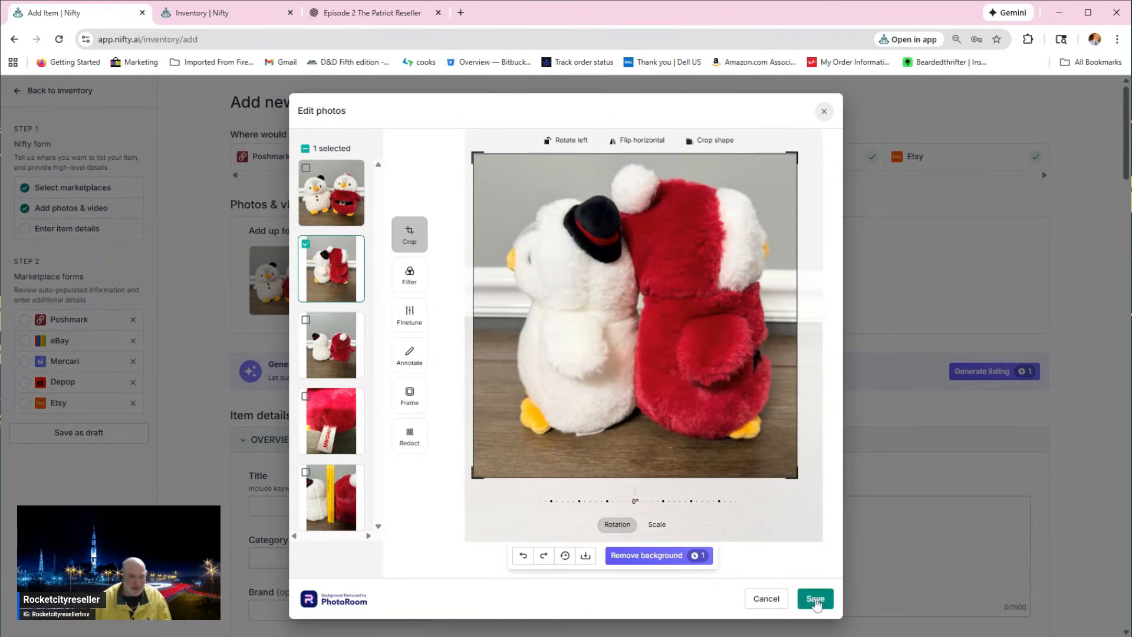
left_click(816, 599)
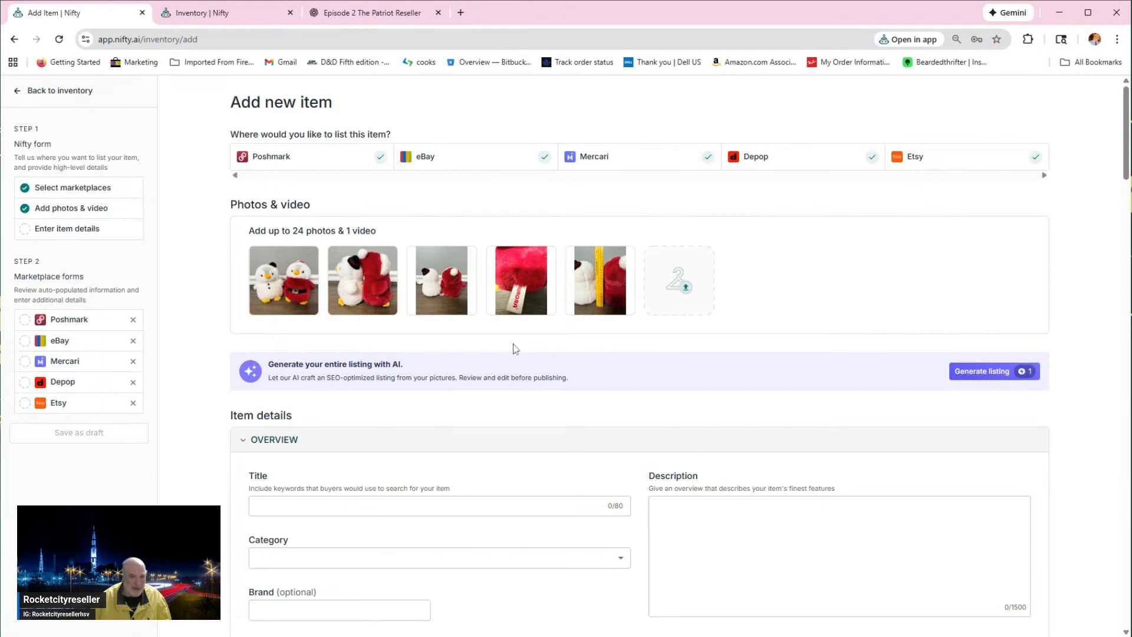
Step: Enlarge the rear view, Aurora tag and ruler photos to fill the square crop frame, saving each one
left_click(447, 291)
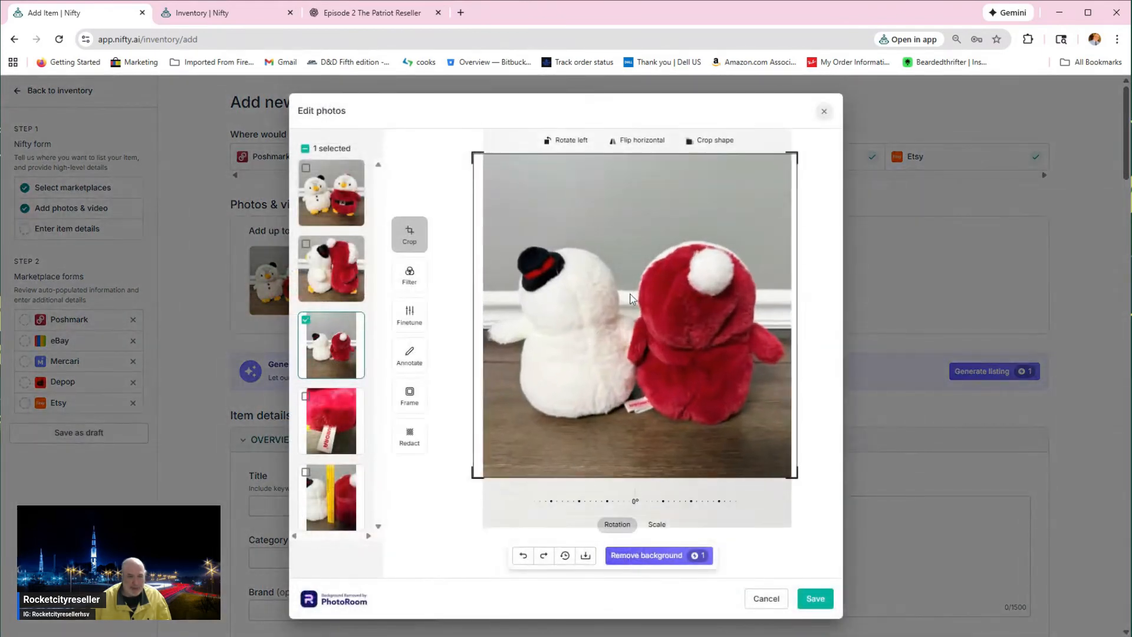
left_click(816, 598)
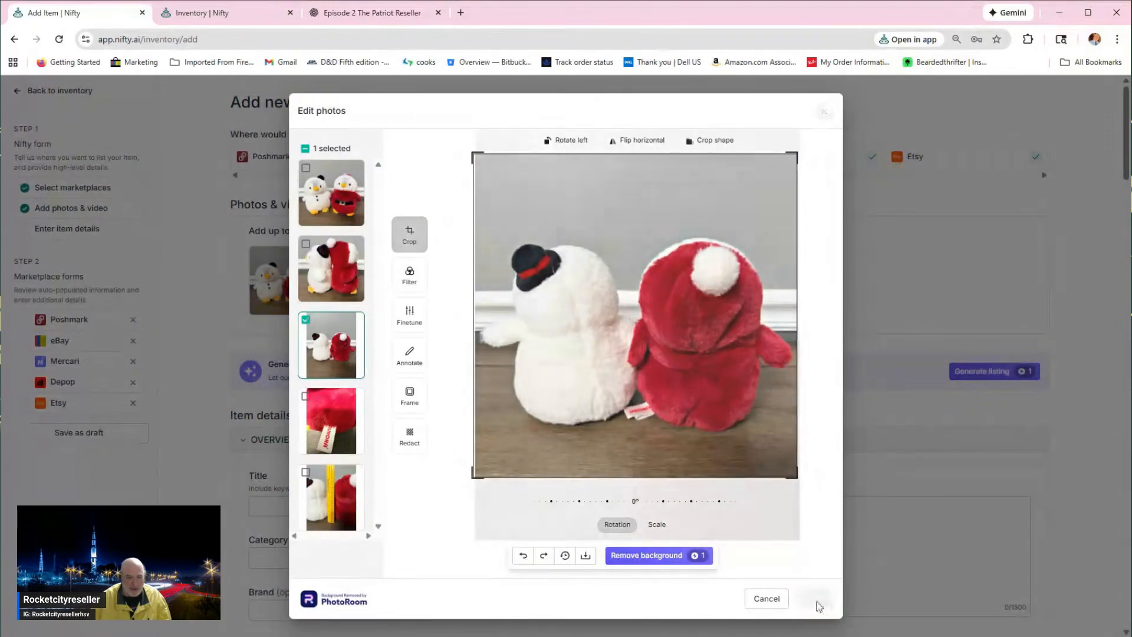
left_click(522, 293)
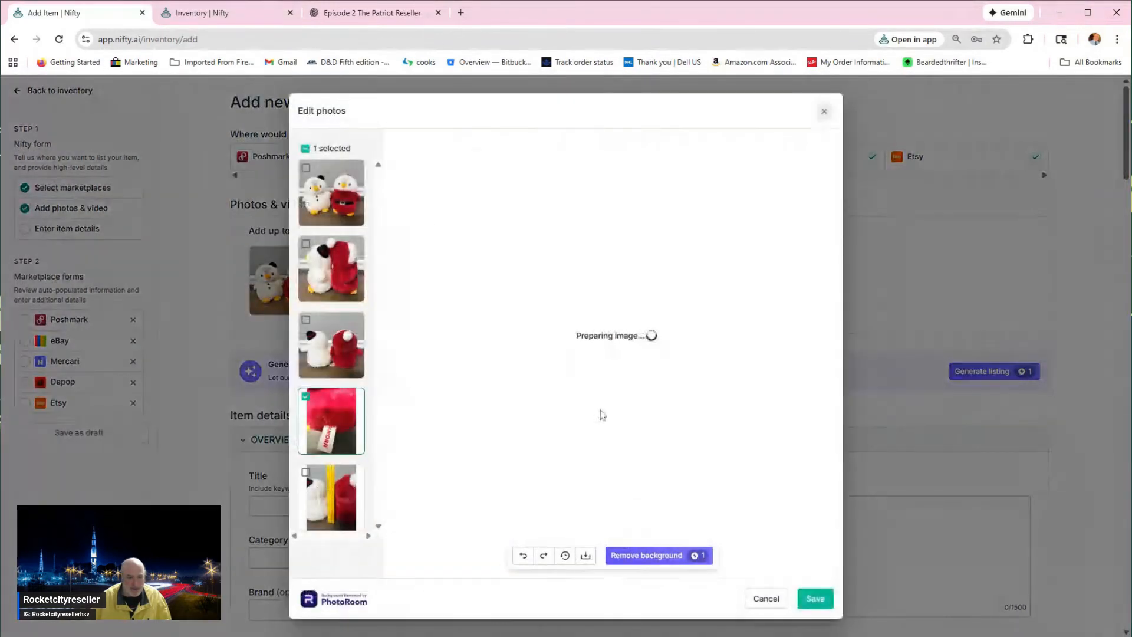
left_click(815, 599)
left_click(611, 290)
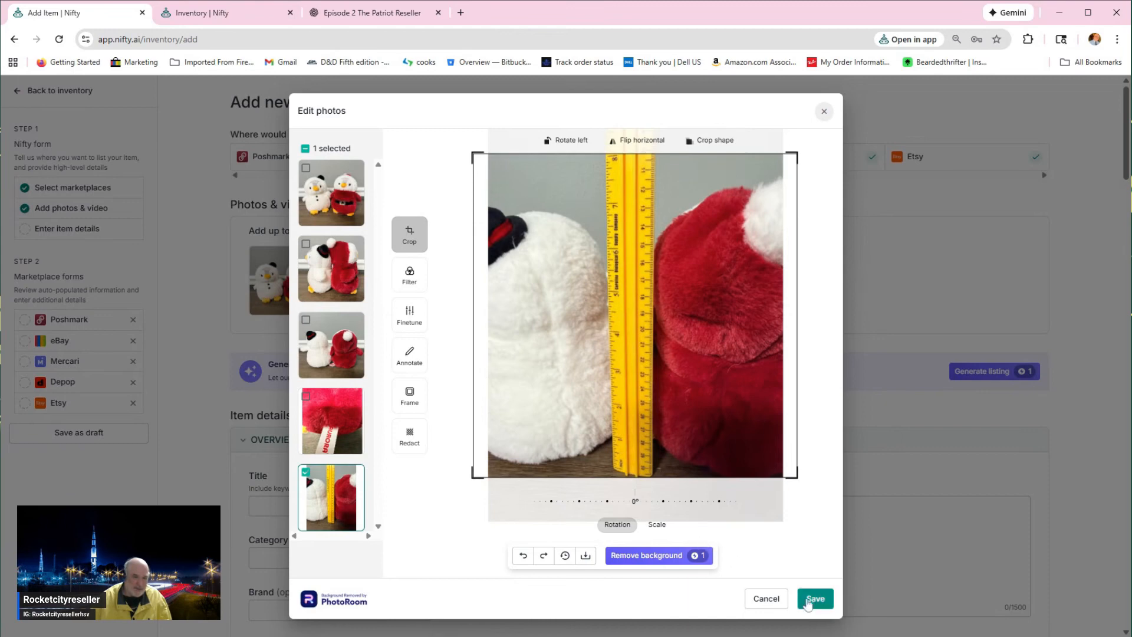
left_click(809, 601)
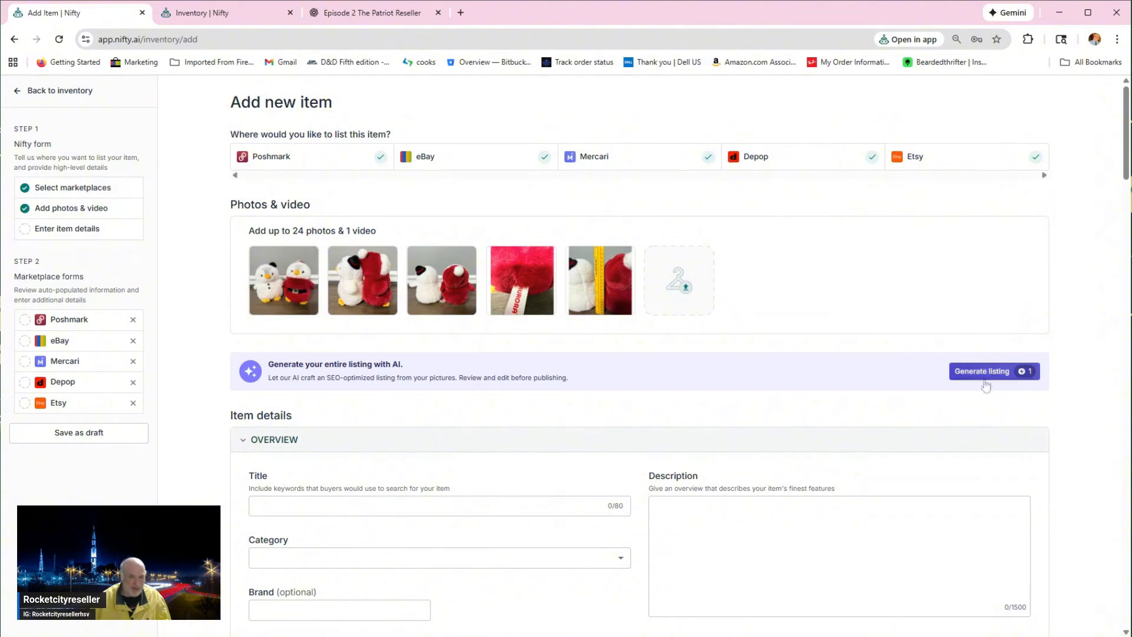
Step: Generate the listing with AI from all five photos, with the department set to Kids
left_click(984, 371)
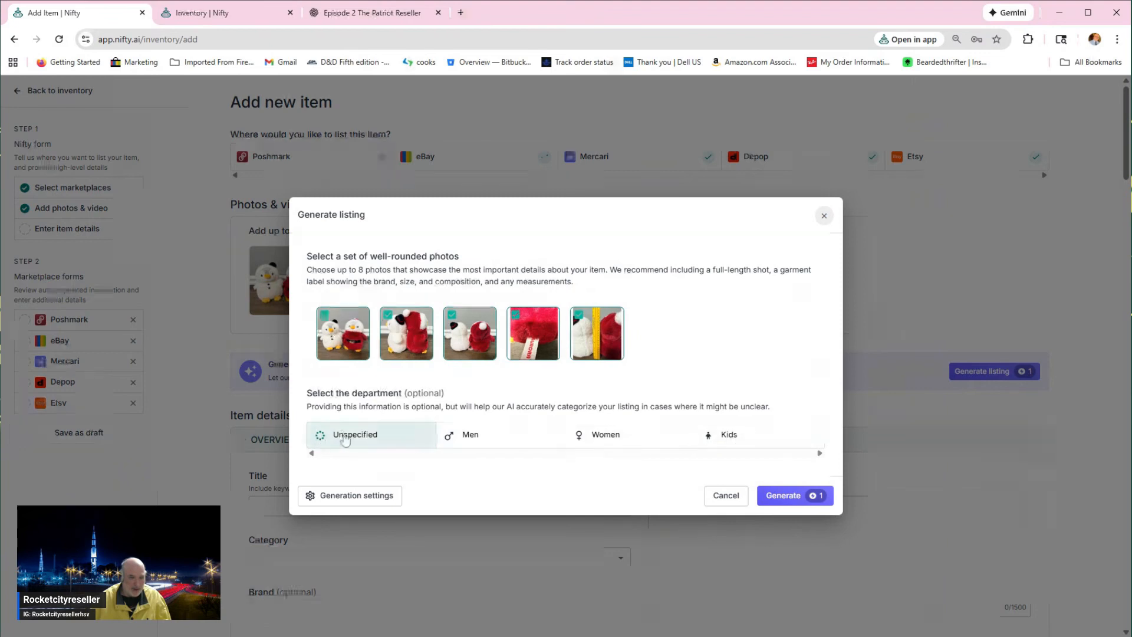
left_click(741, 437)
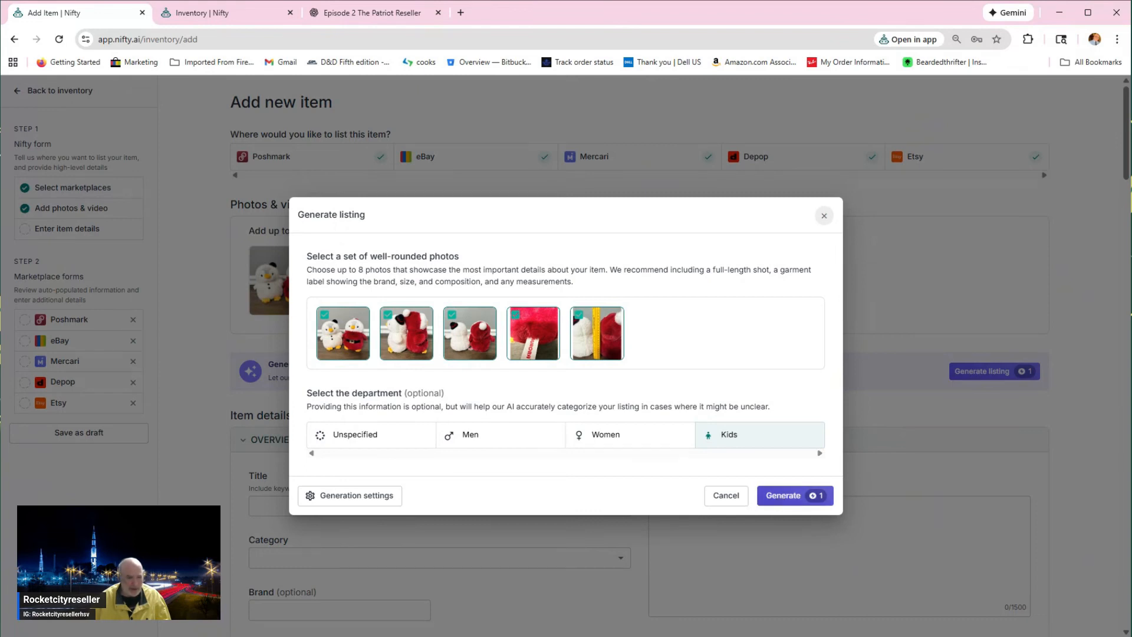
left_click(786, 500)
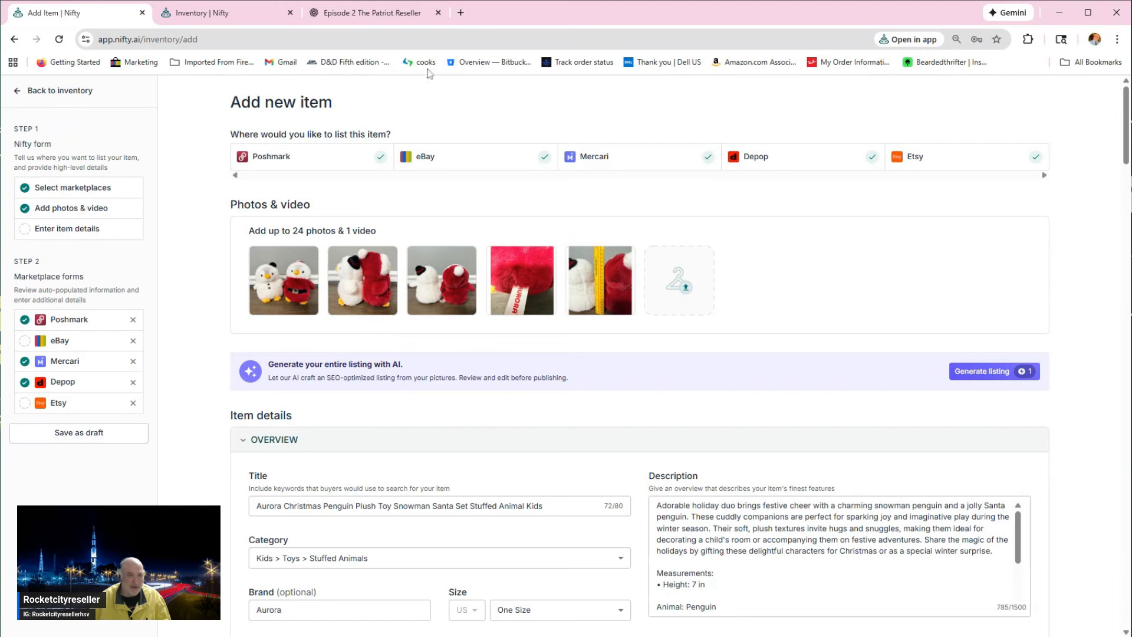
Step: Run a Google Lens image search in a new browser tab with the front penguin photo and look through the visual matches
left_click(460, 12)
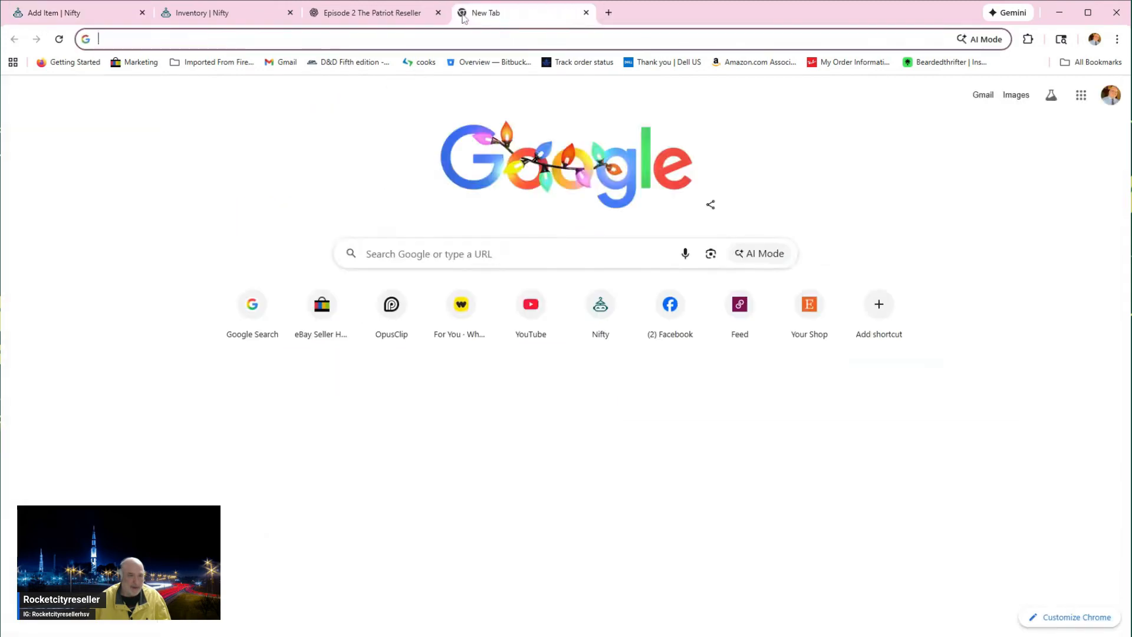
type("ch")
key("BackSpace")
key("BackSpace")
key("BackSpace")
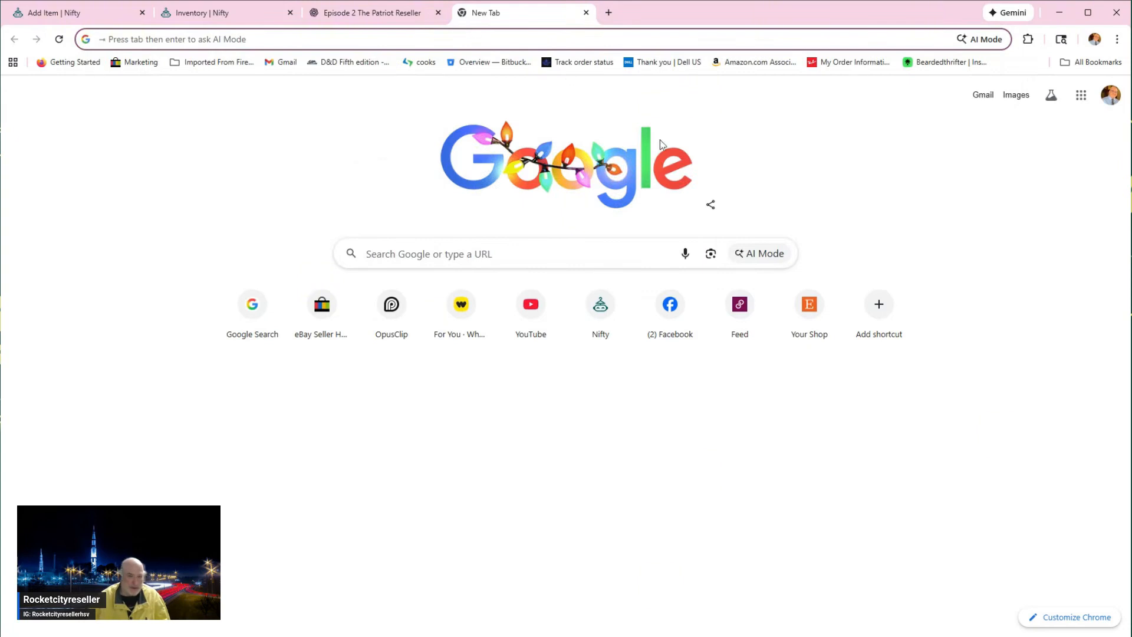
left_click(710, 255)
left_click(641, 341)
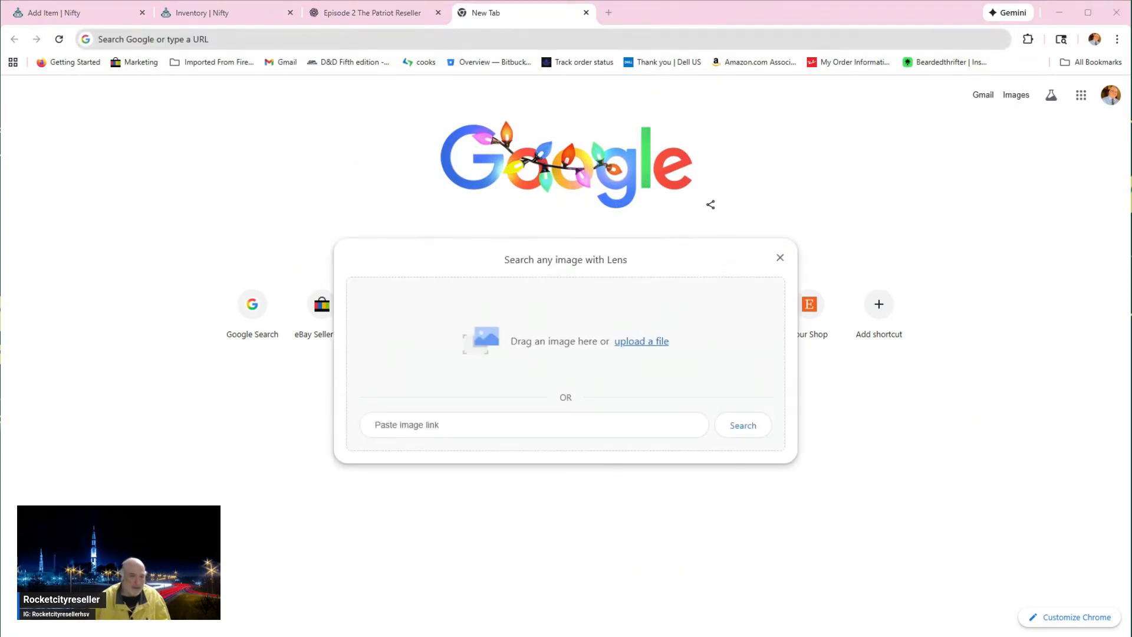
left_click(467, 324)
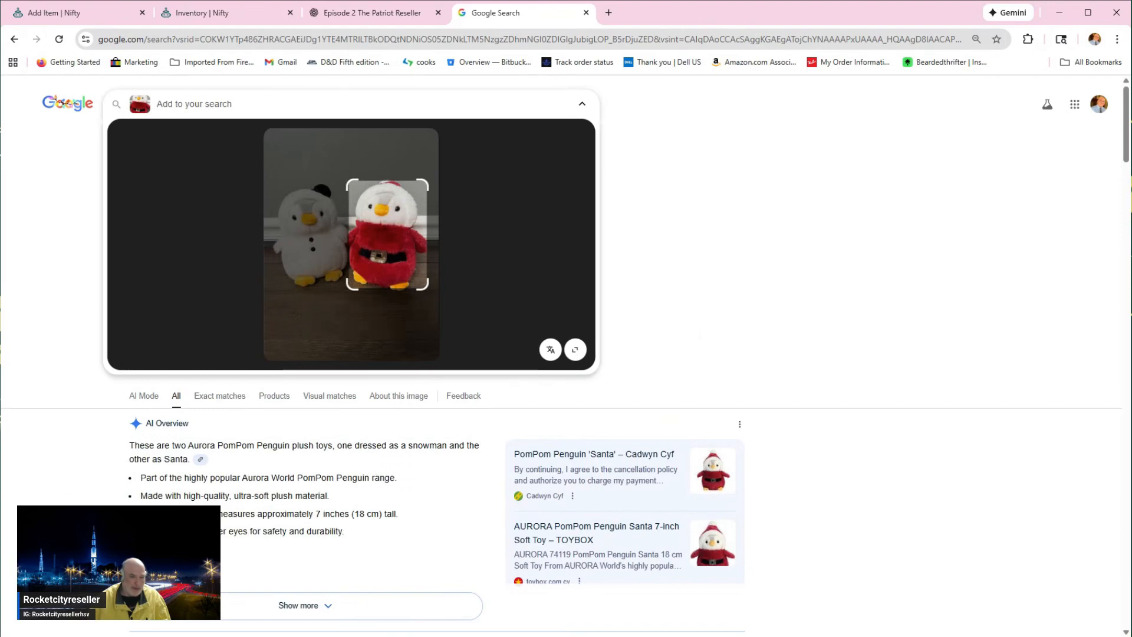
scroll(503, 395, "down", 5)
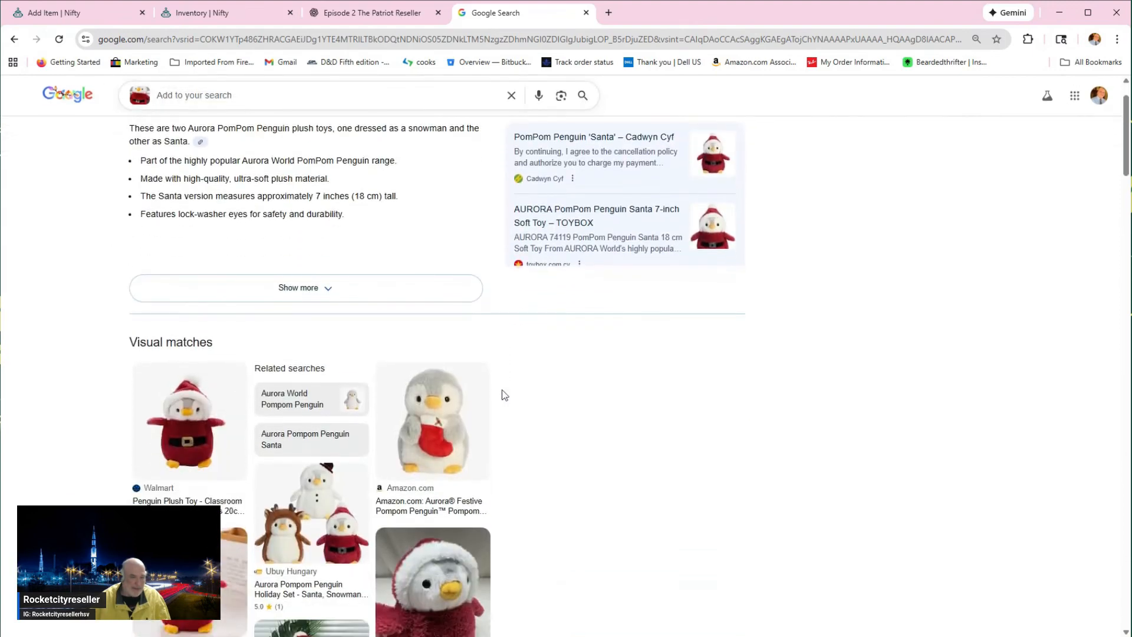
scroll(504, 395, "down", 1)
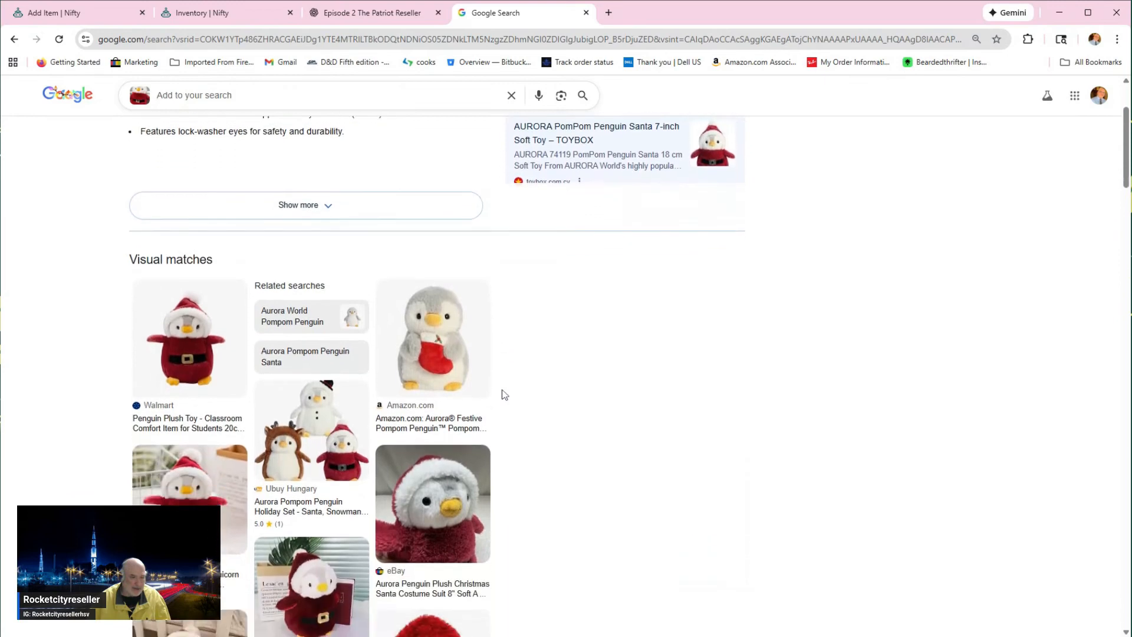
scroll(503, 392, "down", 2)
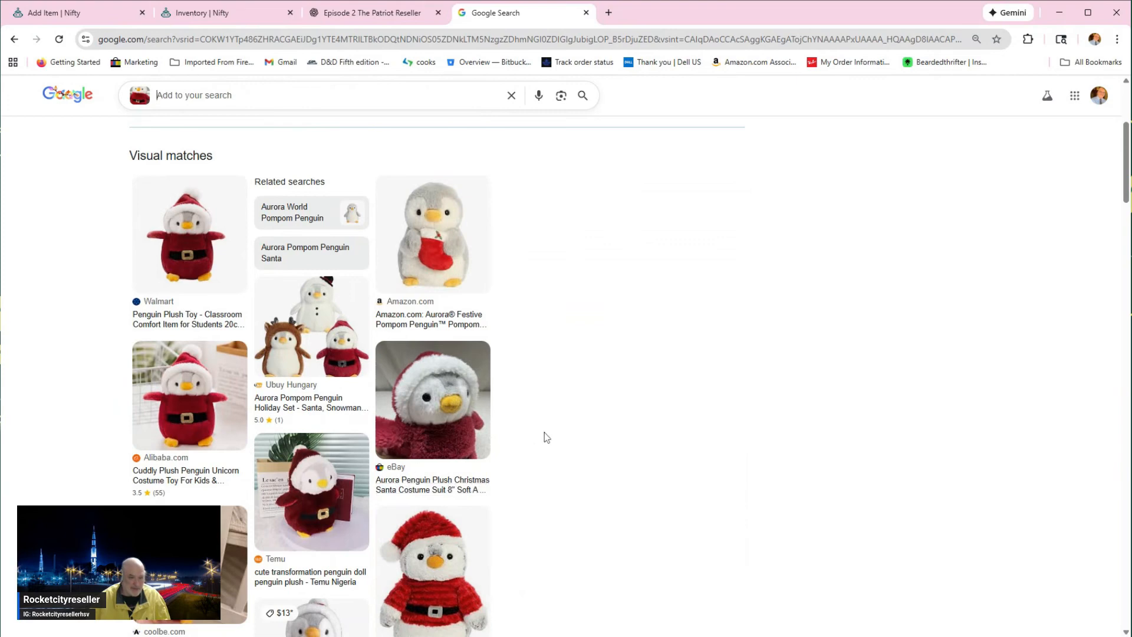
scroll(544, 434, "down", 2)
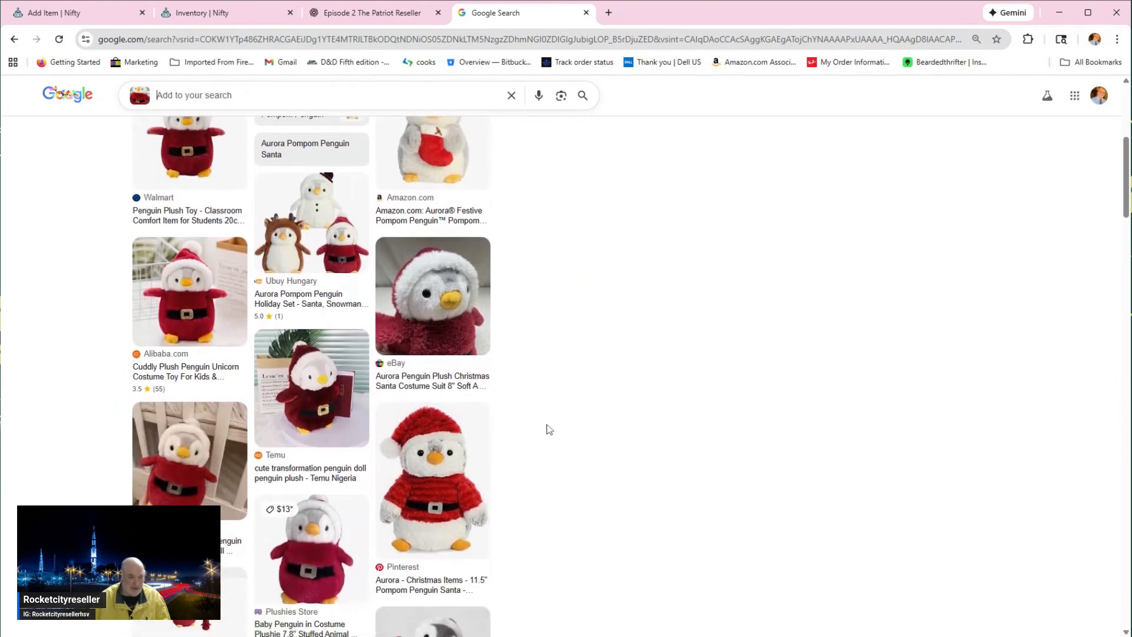
scroll(547, 429, "down", 1)
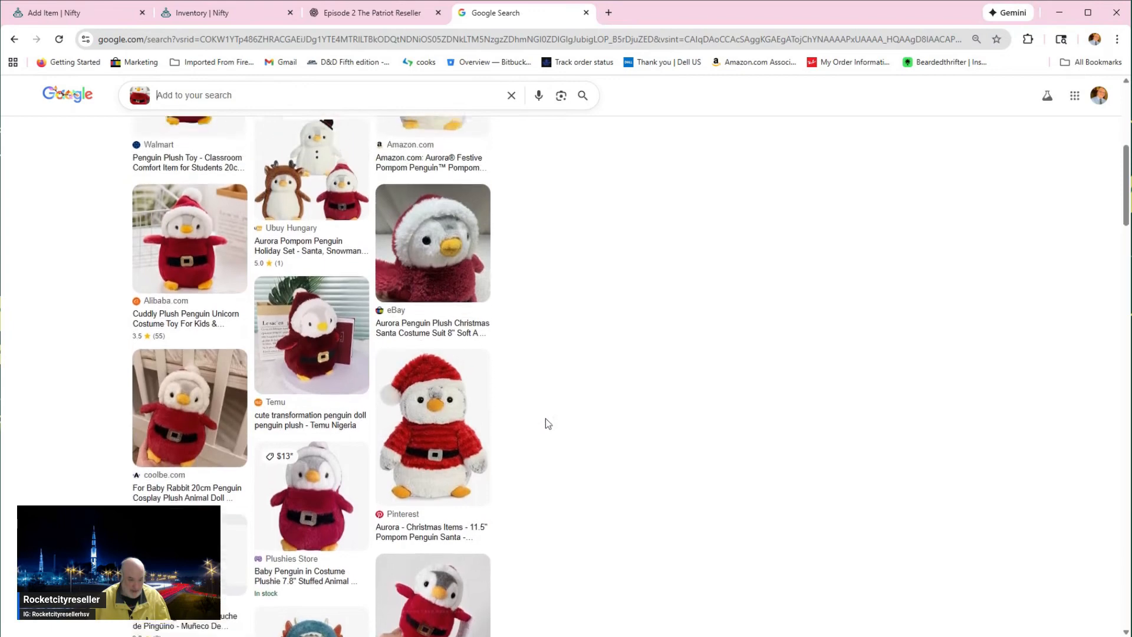
Step: Open the eBay match for the 8" Aurora Santa penguin and search eBay for "Aurora Penguin Plush Christmas Santa Costume Suit"
scroll(546, 419, "up", 2)
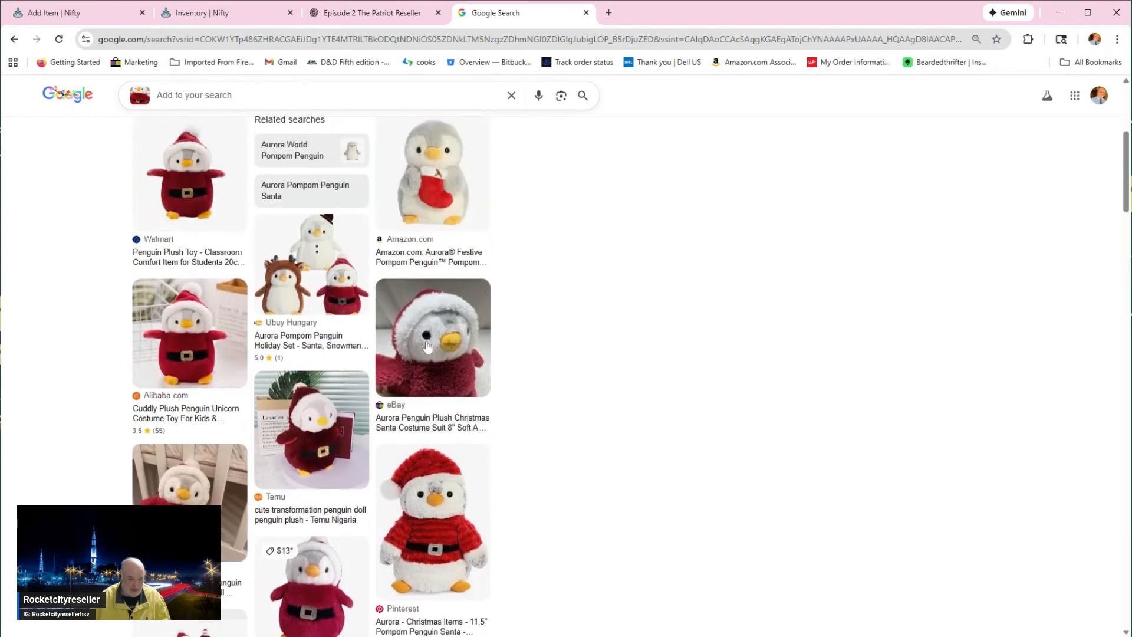
left_click(449, 425)
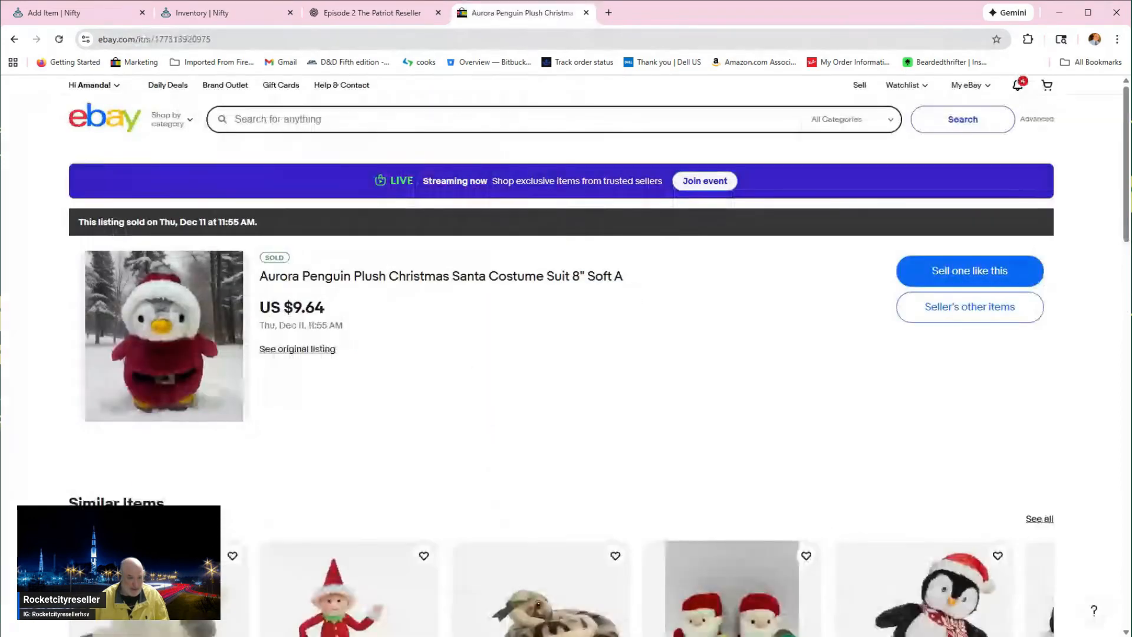
left_click_drag(260, 277, 565, 278)
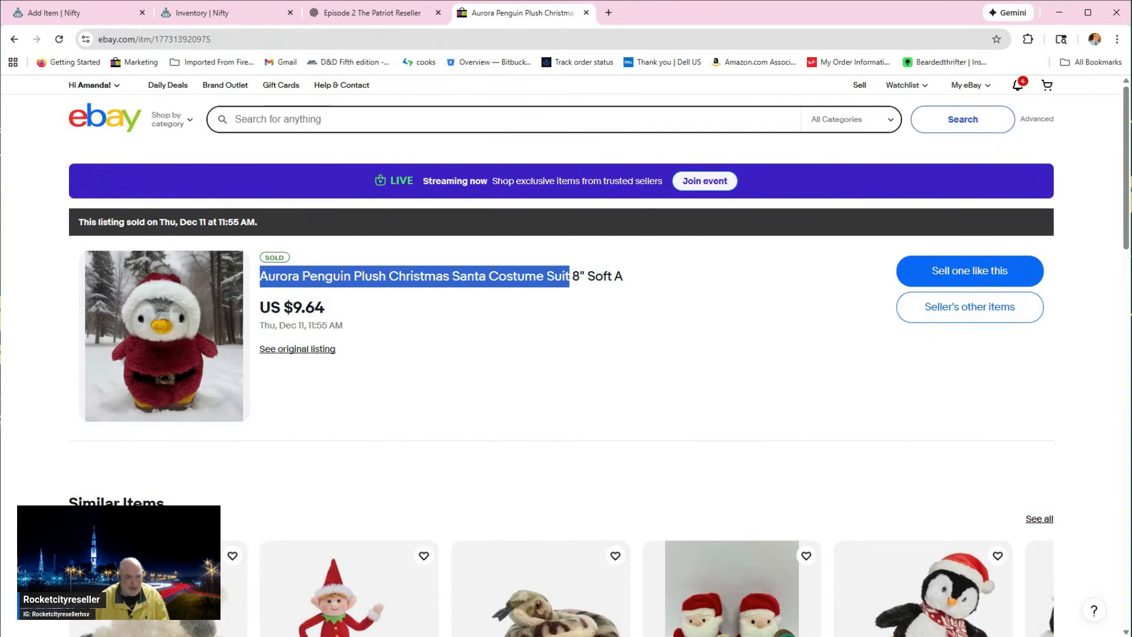
left_click(366, 120)
type("Aurora Penguin Plush Christmas Santa Costume Suit")
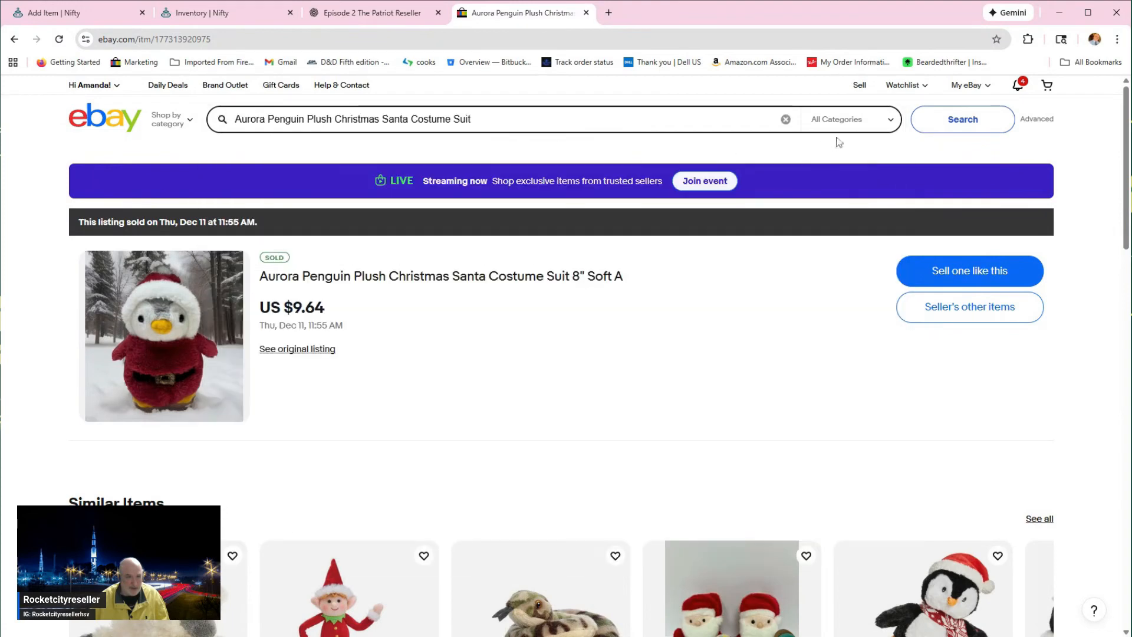
left_click(956, 122)
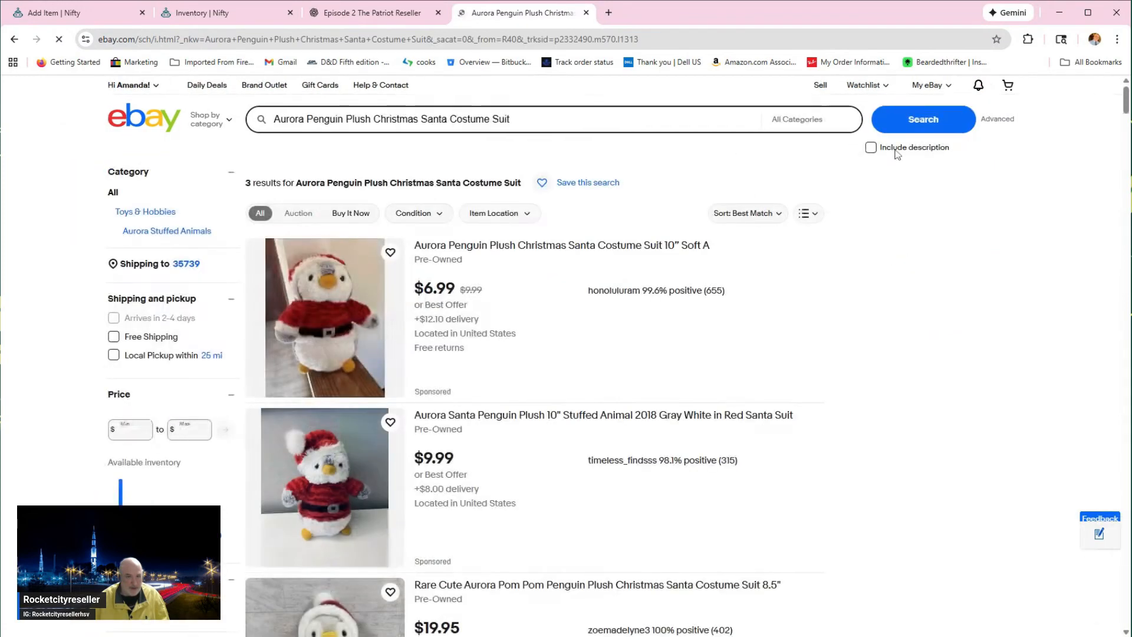
Step: Run an advanced eBay search with the same keywords, limited to sold and completed items
left_click(1009, 121)
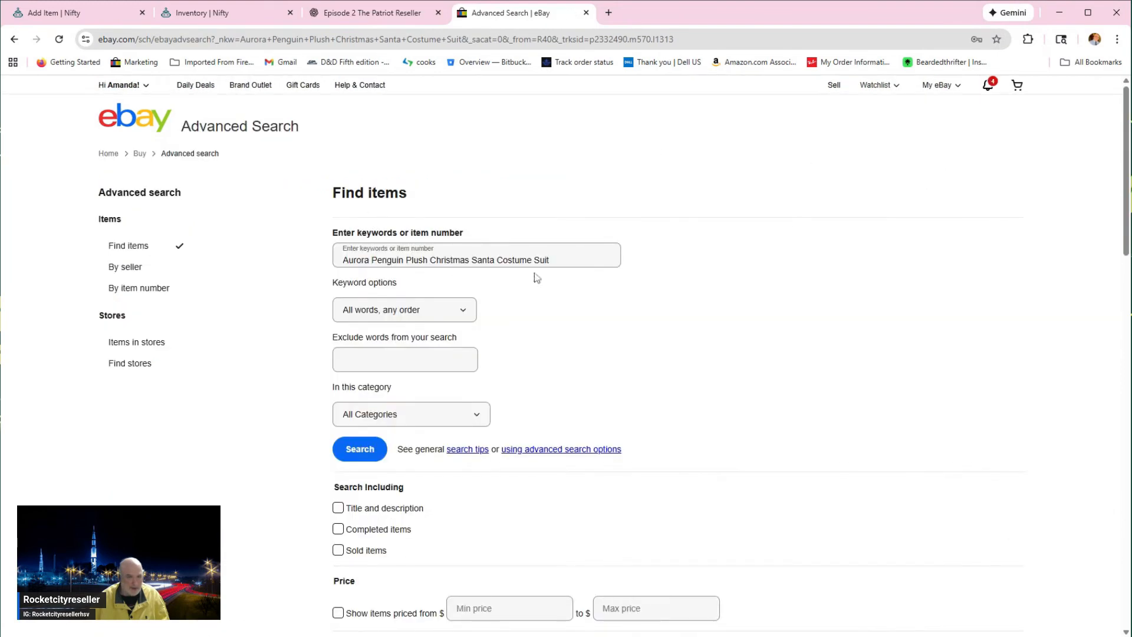
left_click(339, 550)
scroll(362, 533, "down", 1)
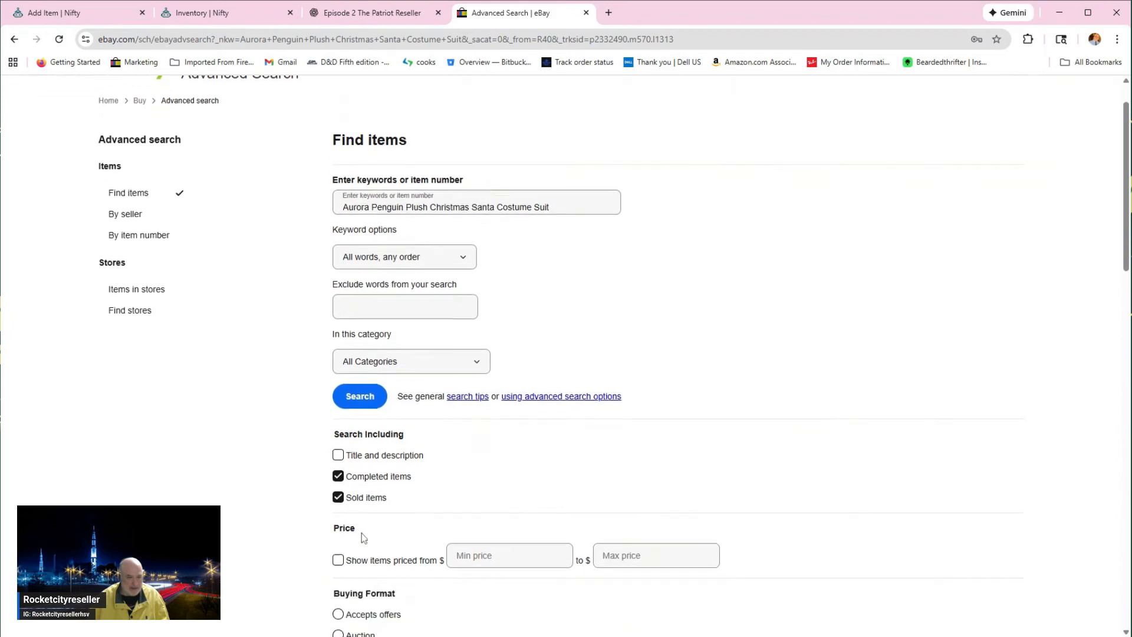
left_click(360, 416)
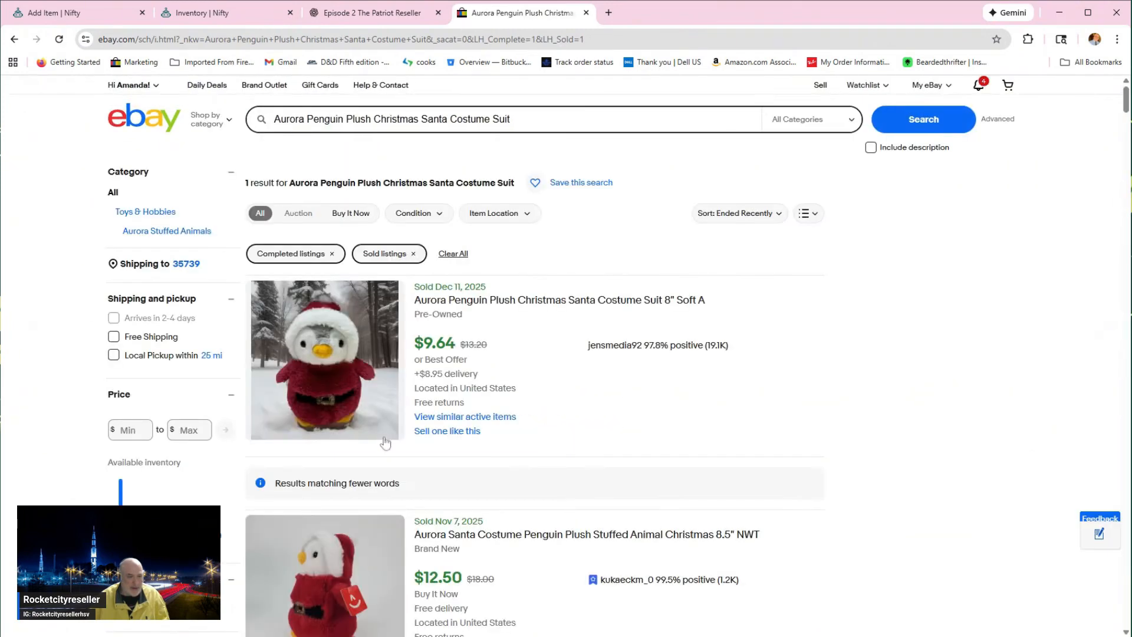
Step: Look through the sold Aurora Santa penguin listings and compare their photos, conditions, sale prices and shipping costs
scroll(525, 418, "down", 1)
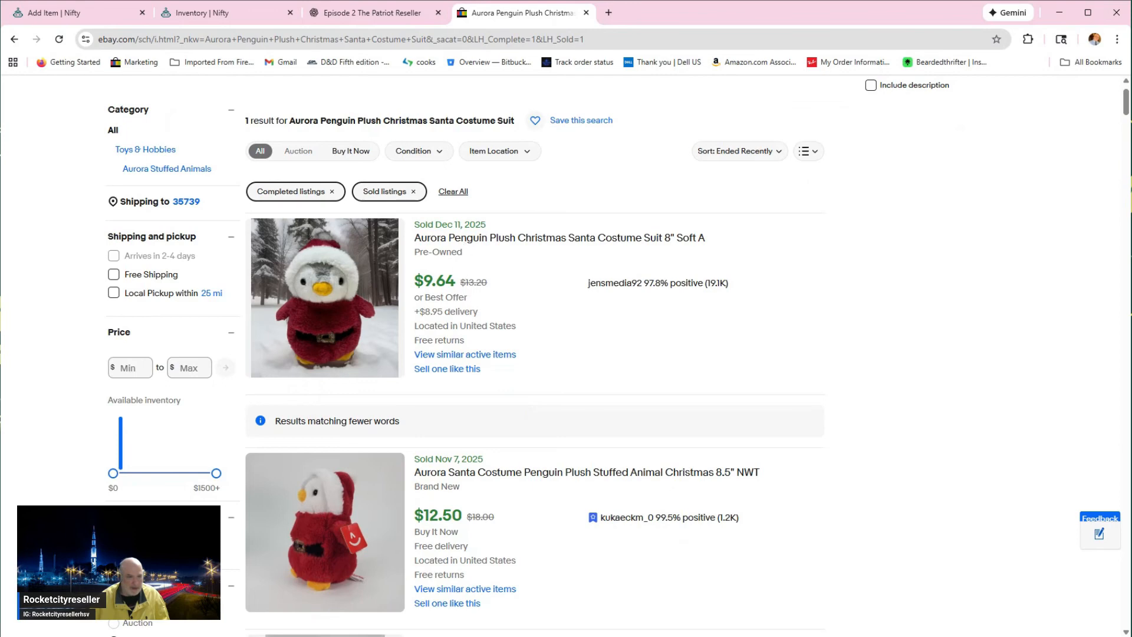
scroll(531, 353, "down", 2)
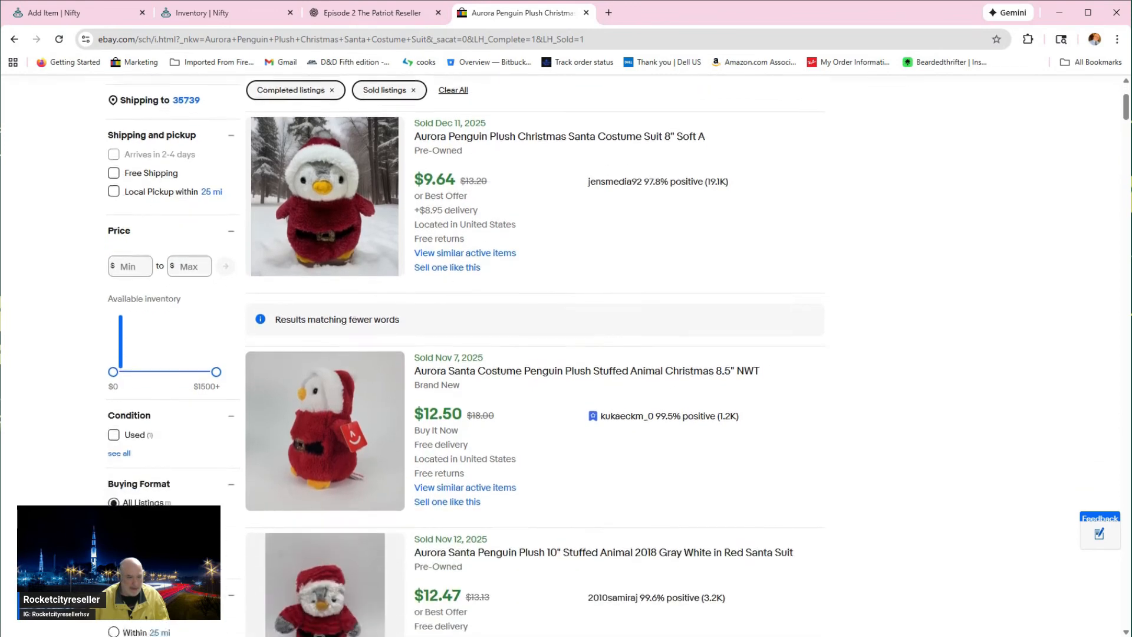
scroll(467, 464, "down", 4)
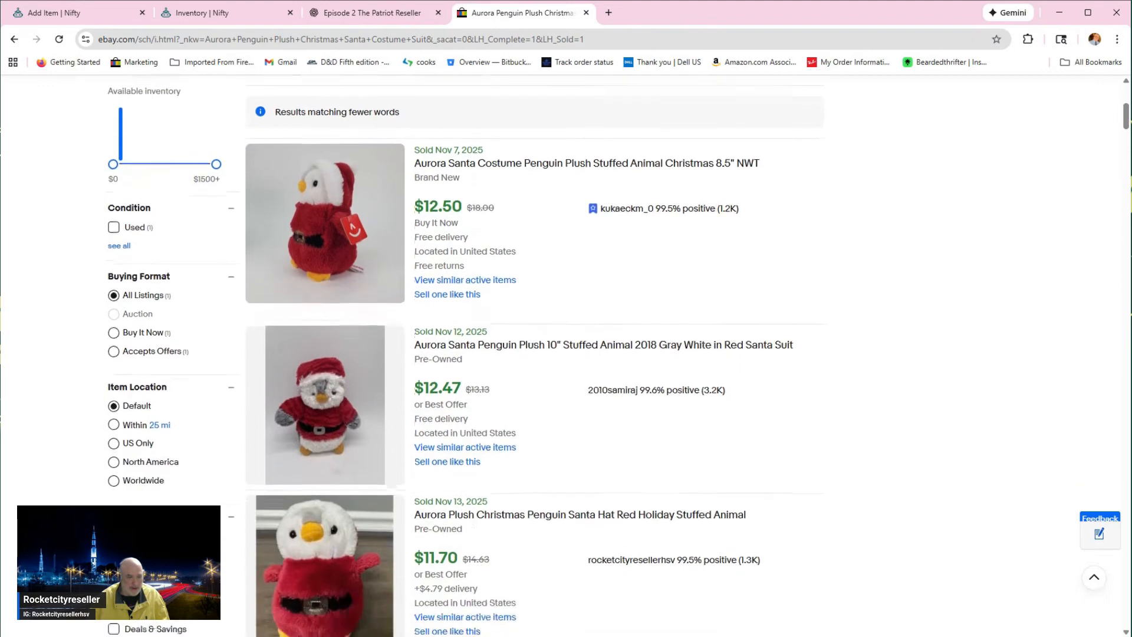
scroll(470, 466, "up", 1)
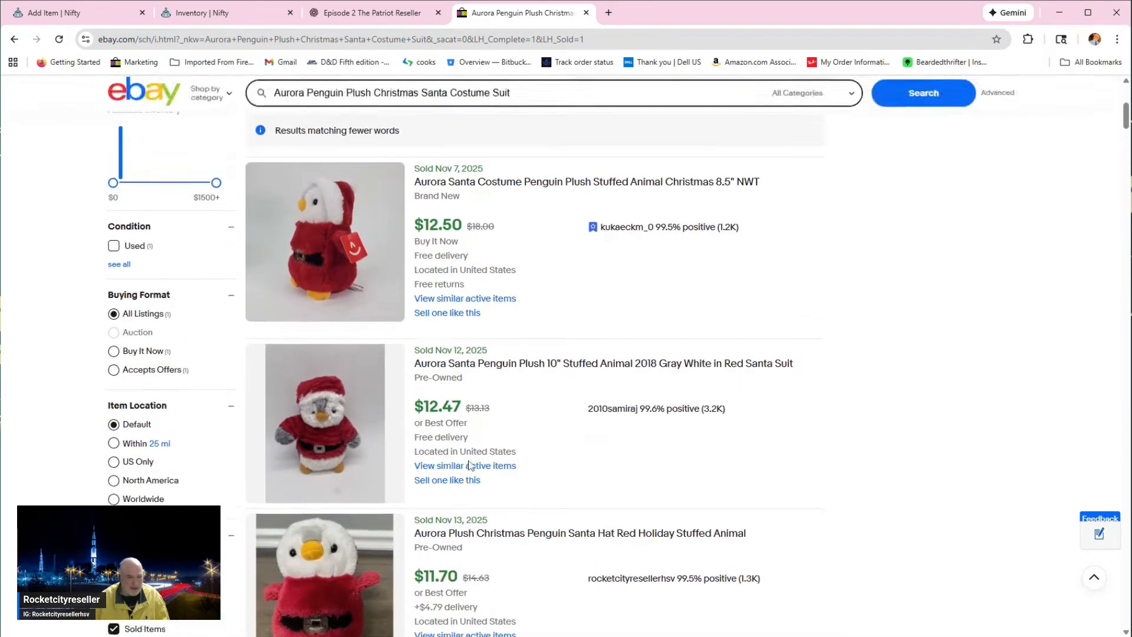
scroll(470, 464, "down", 4)
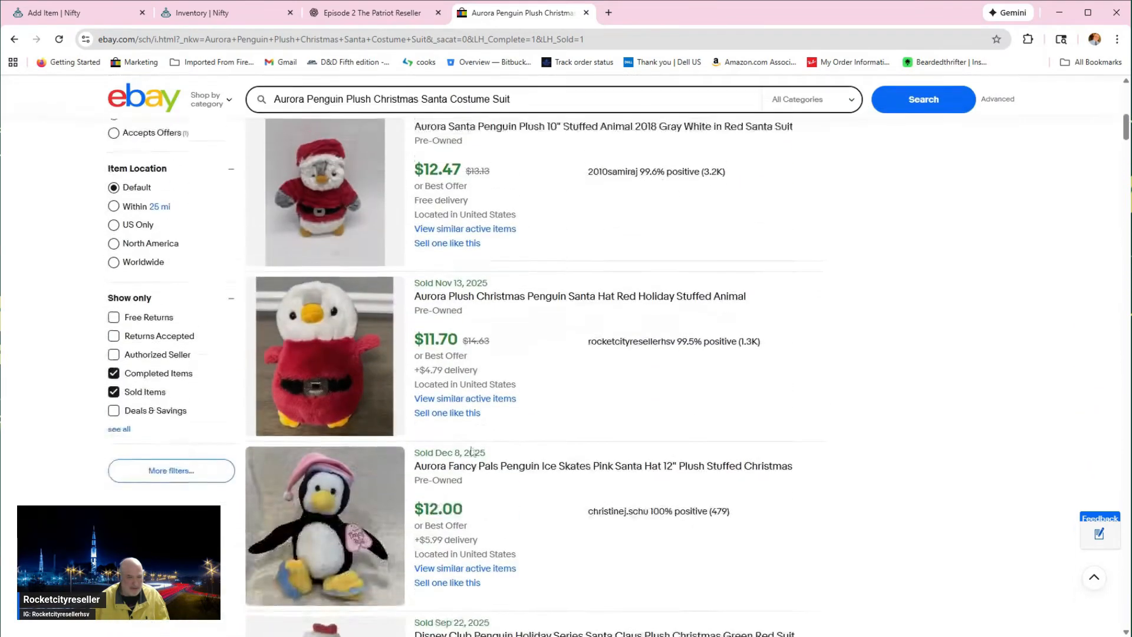
scroll(472, 451, "up", 6)
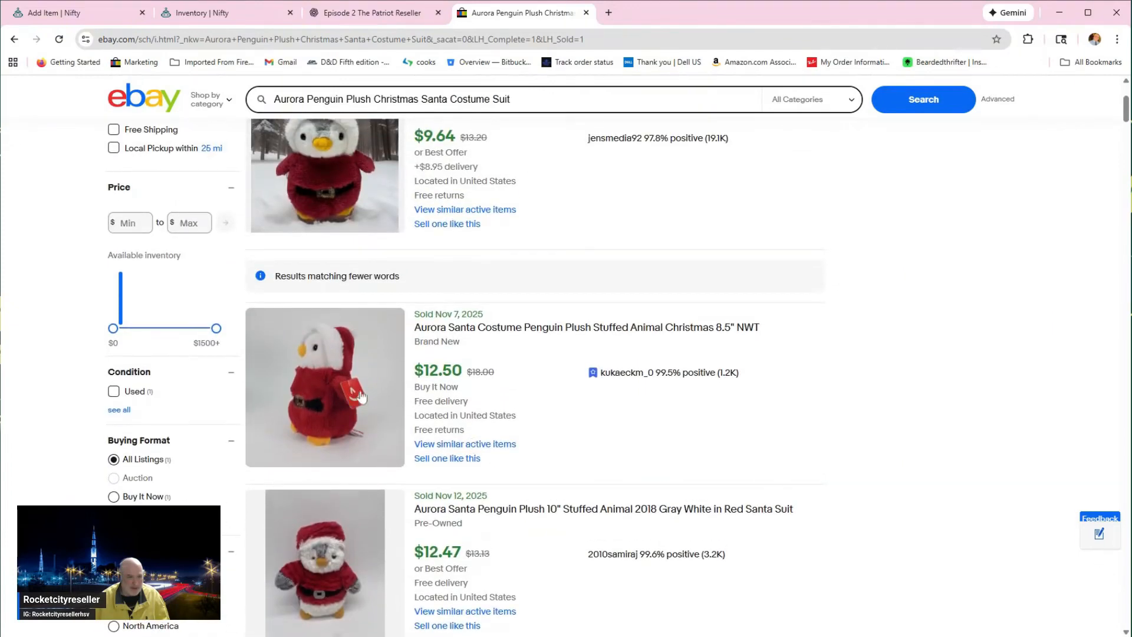
scroll(361, 396, "down", 3)
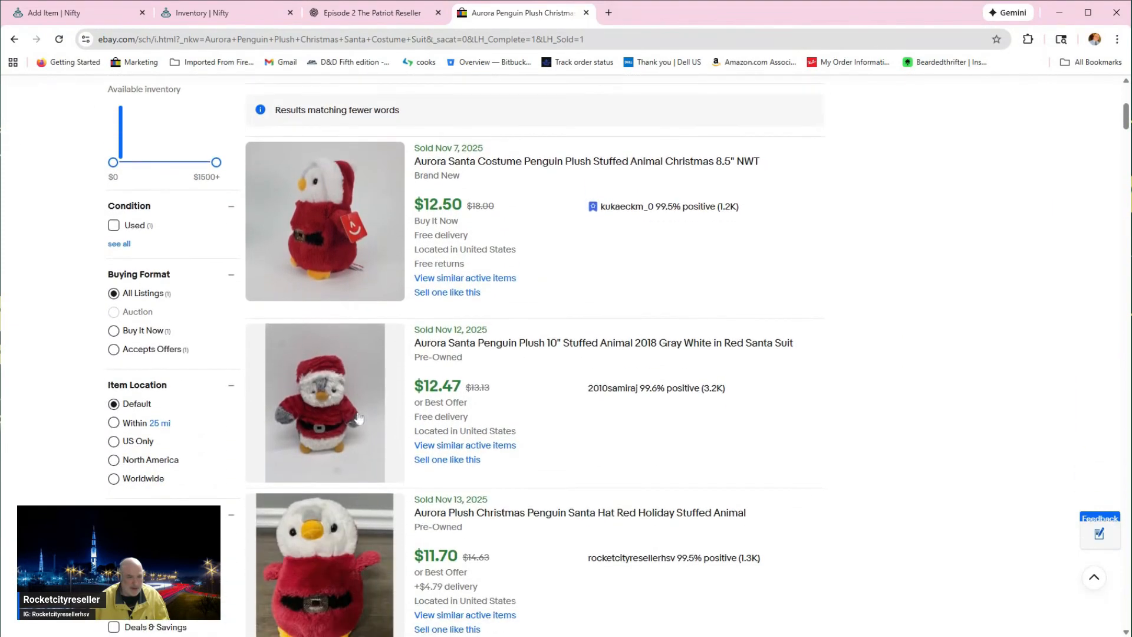
scroll(323, 420, "down", 1)
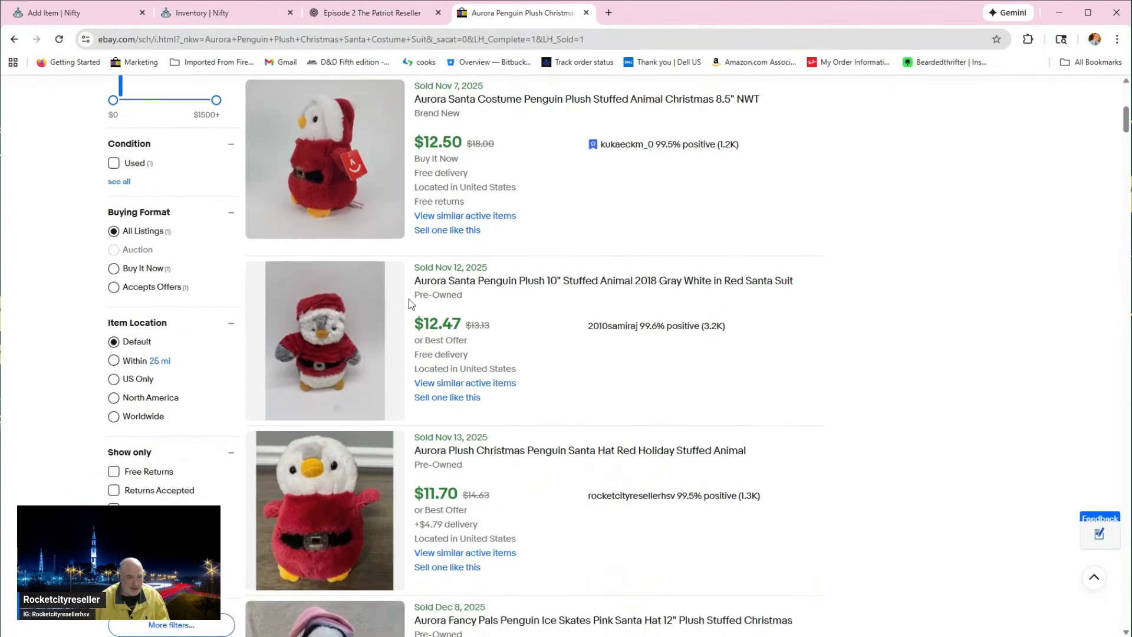
scroll(342, 395, "down", 1)
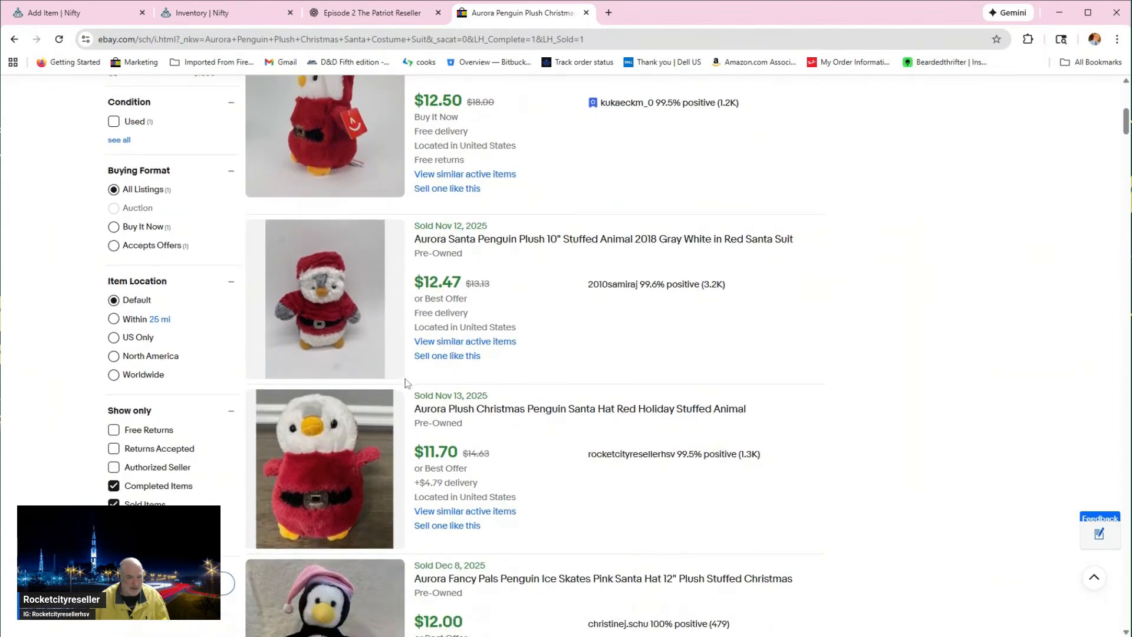
scroll(348, 366, "up", 2)
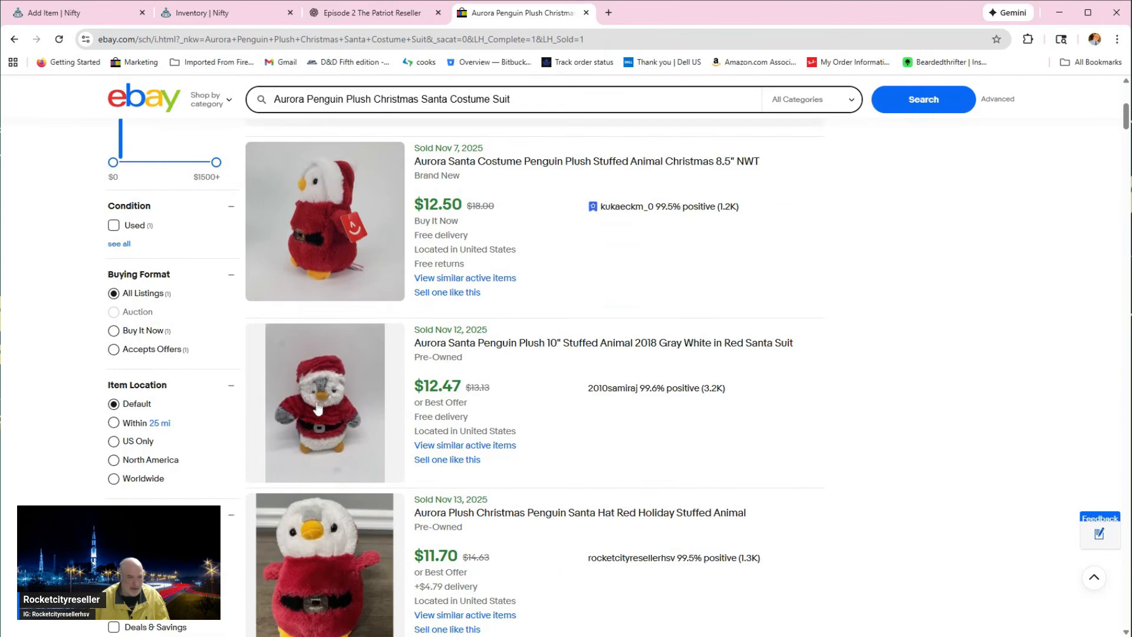
scroll(360, 407, "up", 5)
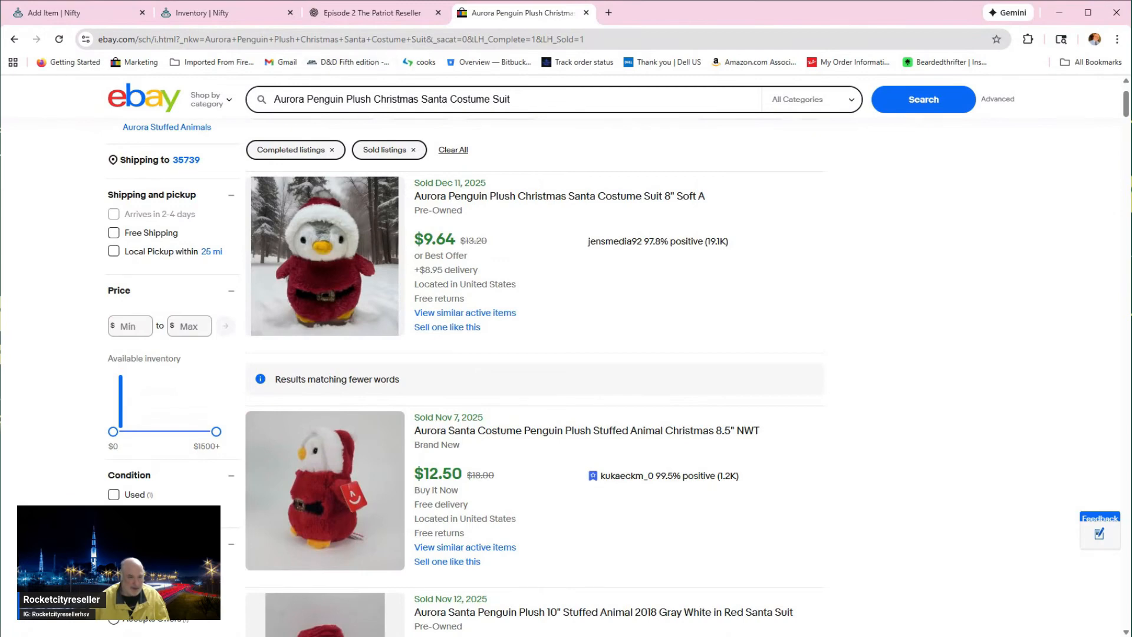
left_click_drag(460, 240, 494, 247)
Step: Return to the Nifty listing form and review the AI-generated title and description
left_click(98, 12)
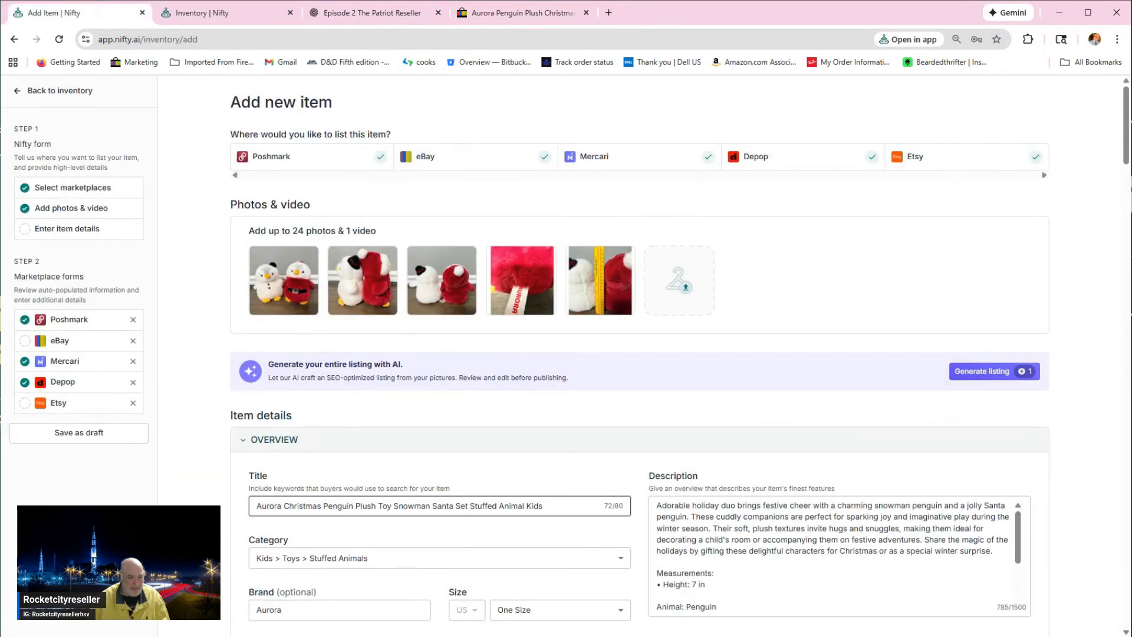
left_click_drag(255, 506, 565, 526)
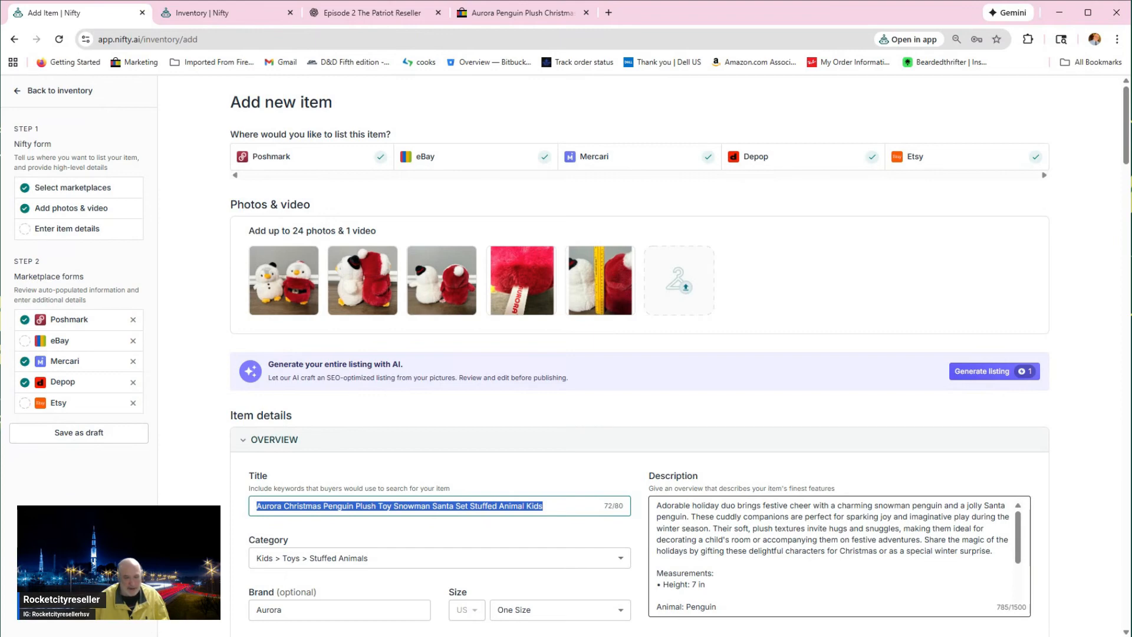
scroll(837, 557, "down", 1)
scroll(837, 558, "up", 1)
scroll(837, 557, "down", 2)
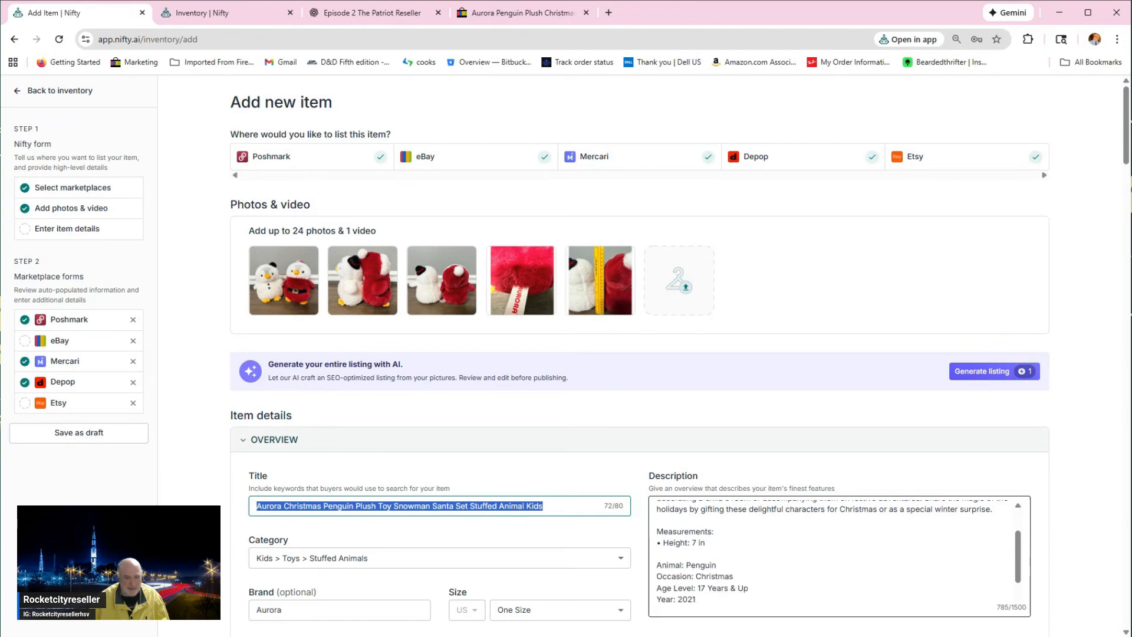
Step: Check the height given in the description against the enlarged ruler photo, closing the photo editor without changes
left_click_drag(705, 542, 661, 543)
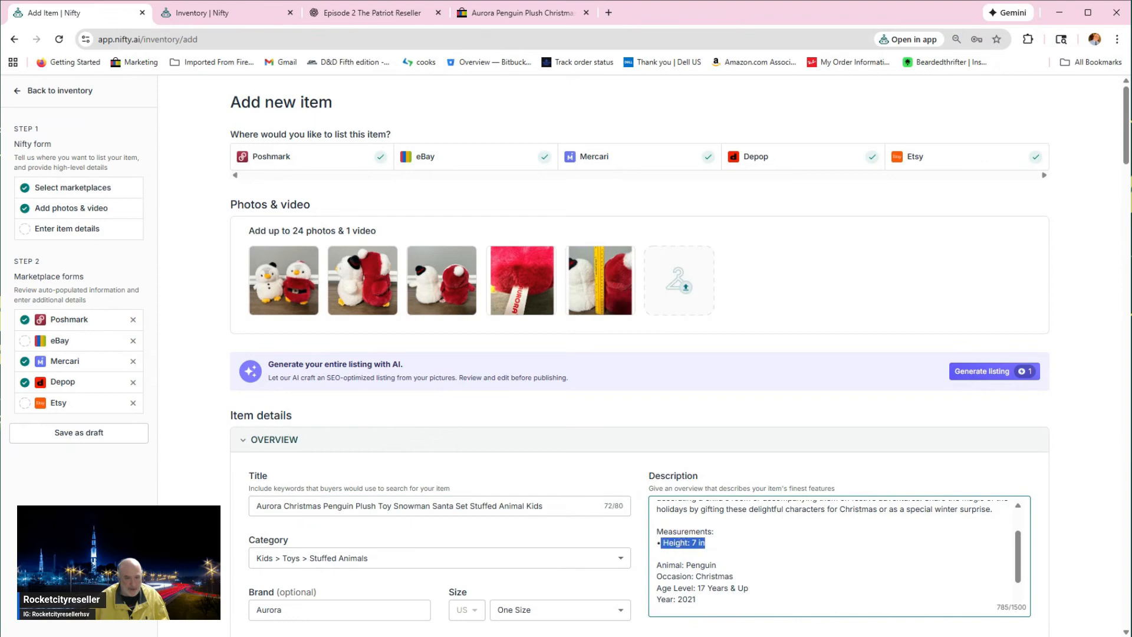
left_click(590, 293)
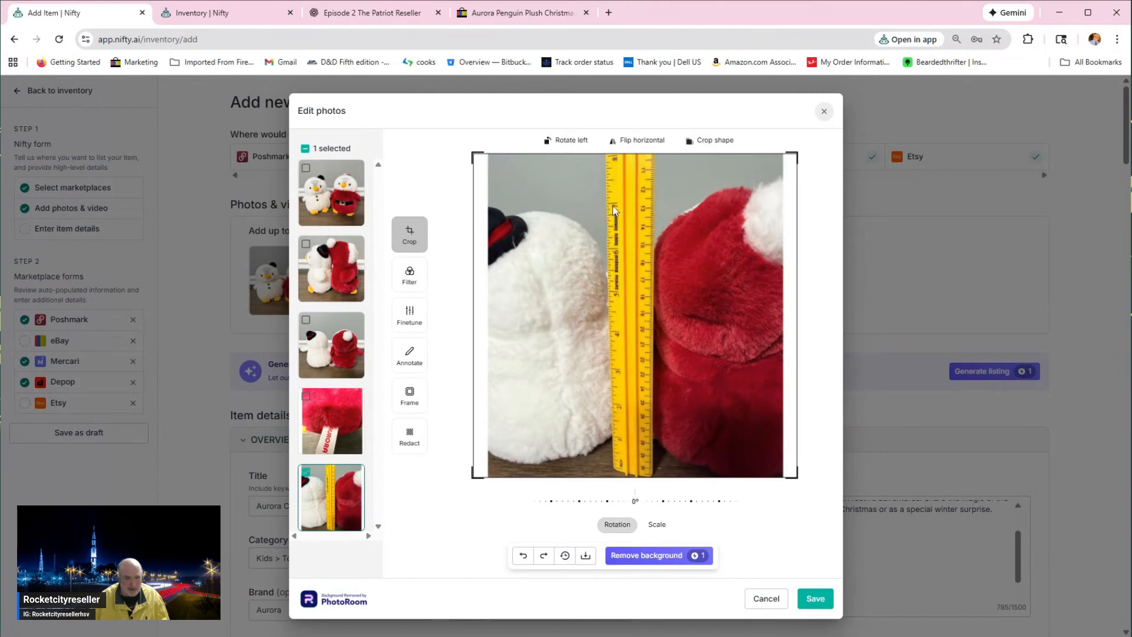
left_click(824, 111)
left_click(734, 391)
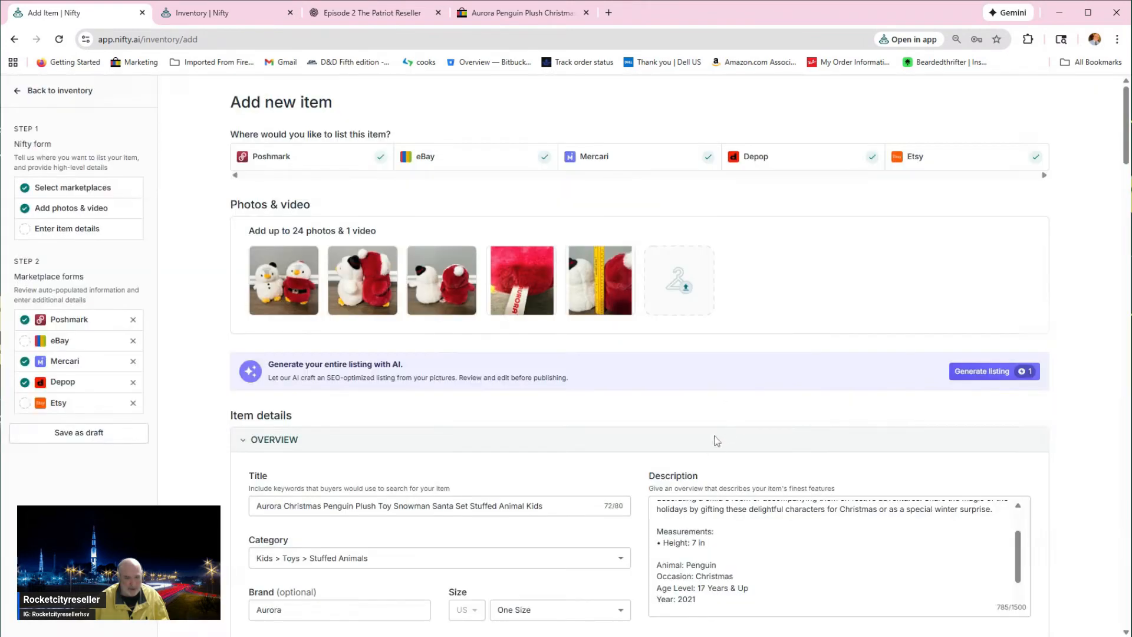
left_click_drag(706, 543, 657, 543)
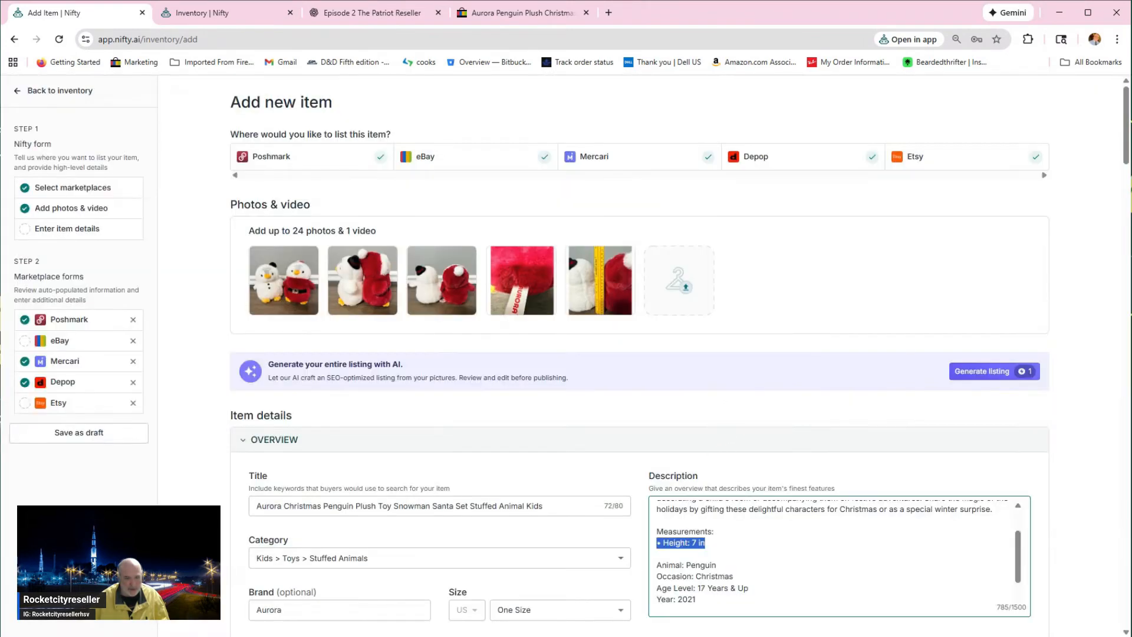
Step: Delete the Age Level and Year lines from the description and read through the remaining text and keywords
left_click_drag(696, 599, 657, 588)
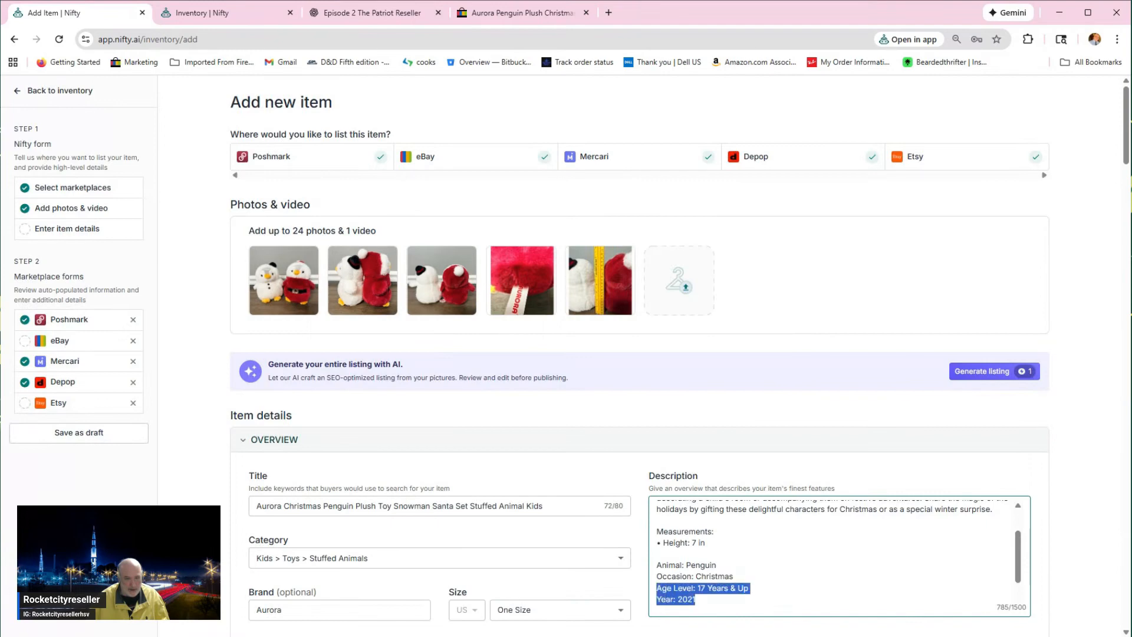
key("BackSpace")
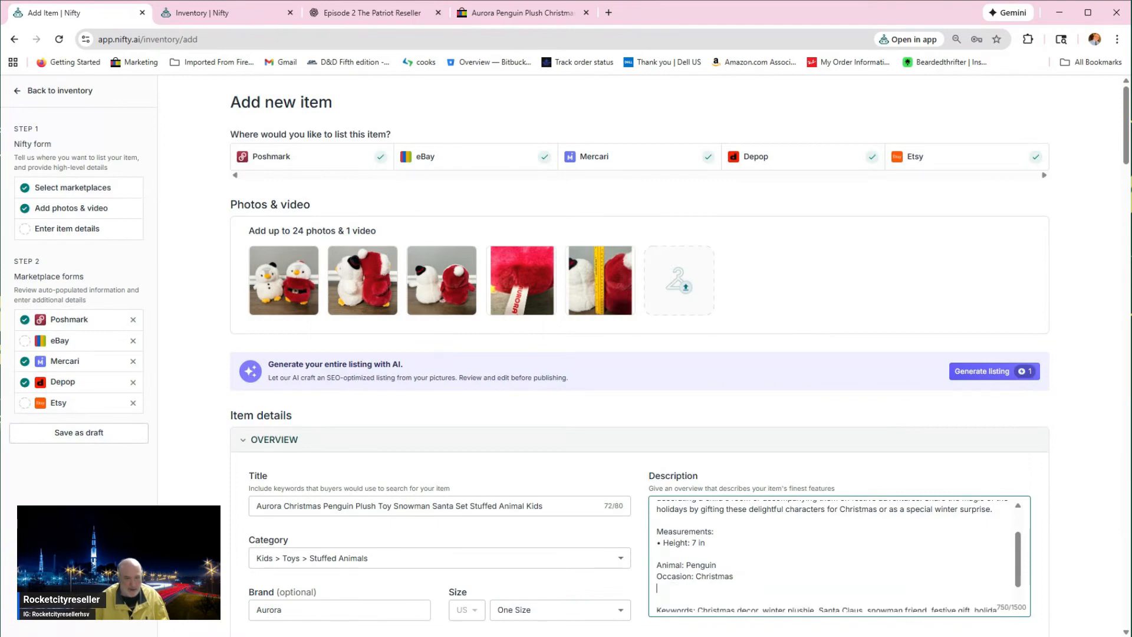
scroll(839, 556, "down", 1)
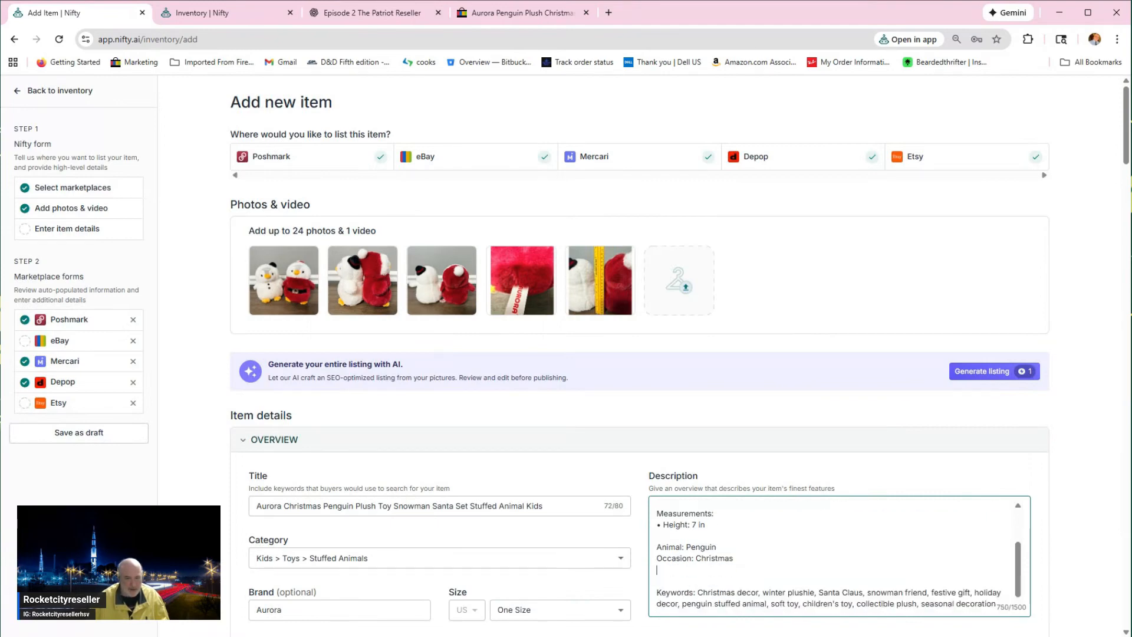
scroll(839, 556, "down", 1)
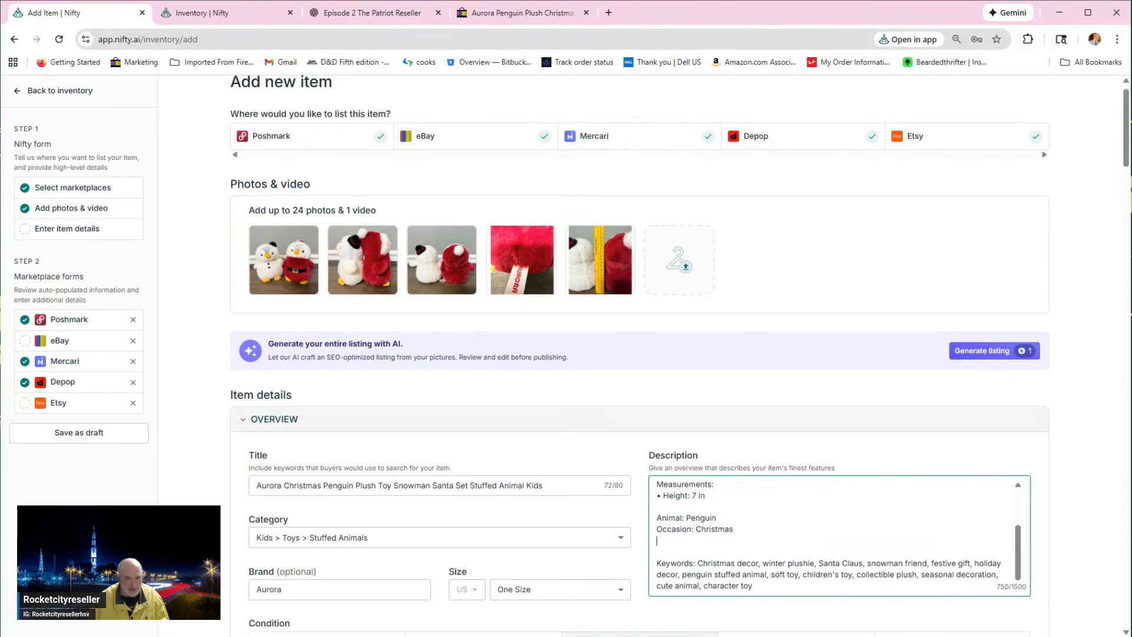
scroll(839, 556, "up", 4)
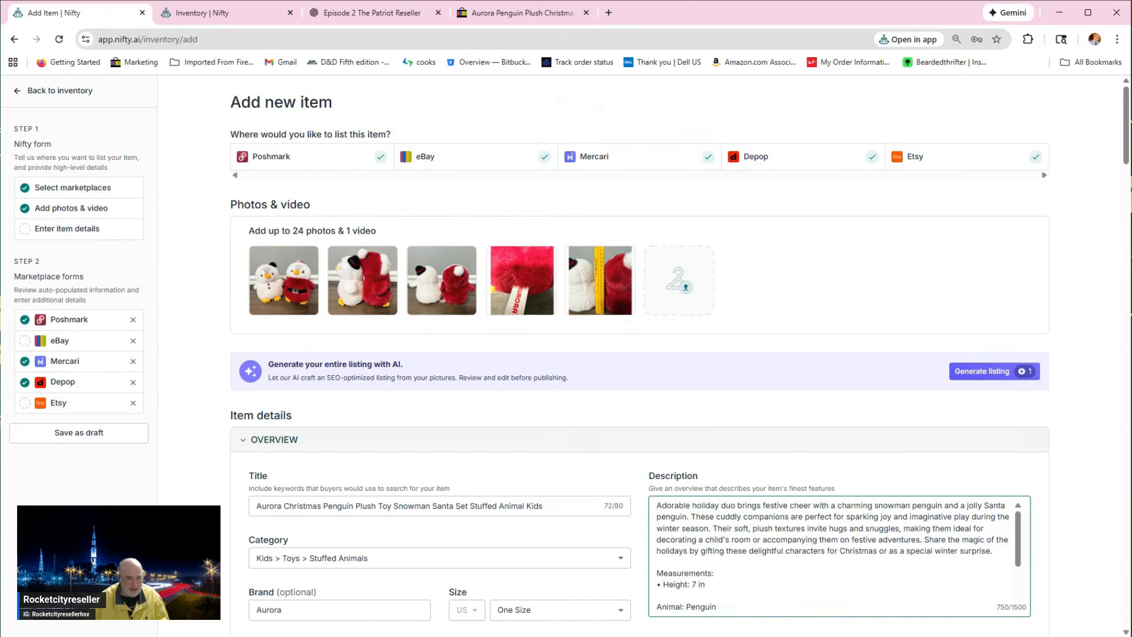
Step: Review the description's opening text and measurements, the title, and the category, brand, size and condition fields
left_click_drag(657, 506, 705, 585)
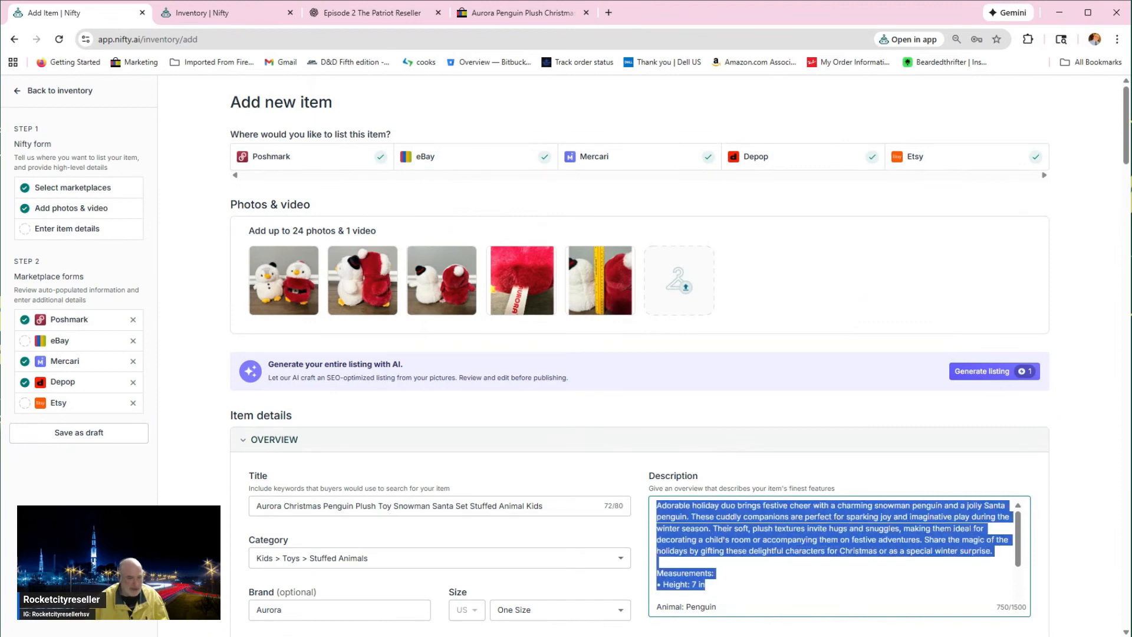
left_click(562, 506)
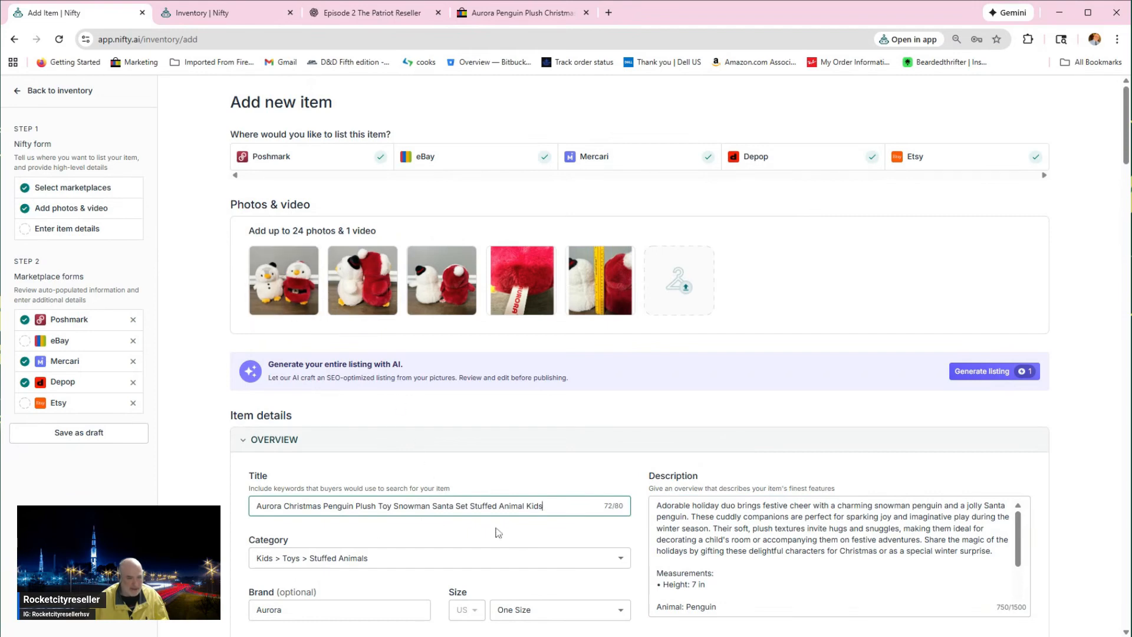
scroll(429, 502, "down", 1)
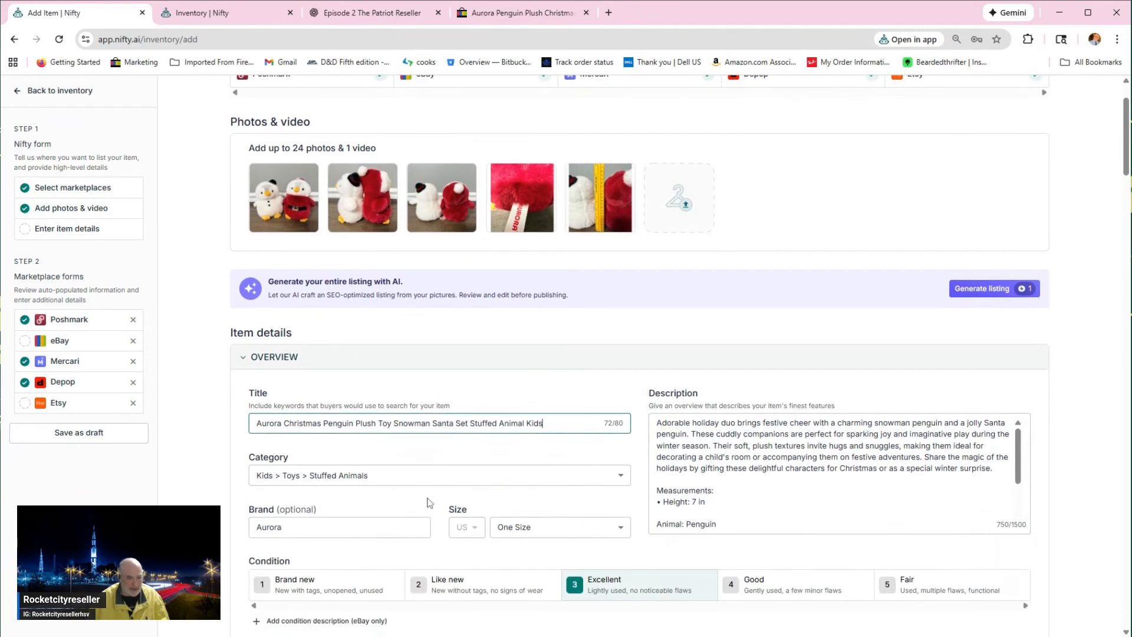
scroll(429, 502, "down", 1)
scroll(429, 501, "down", 1)
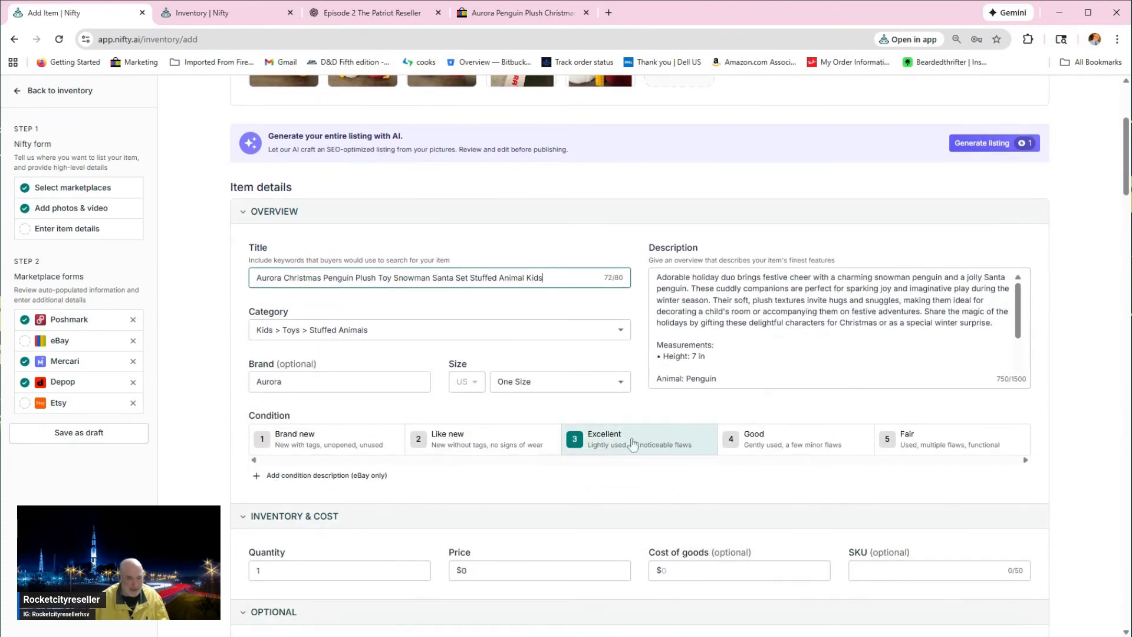
Step: Set the listing's price to $29.99 and its cost of goods to $3
scroll(610, 451, "up", 1)
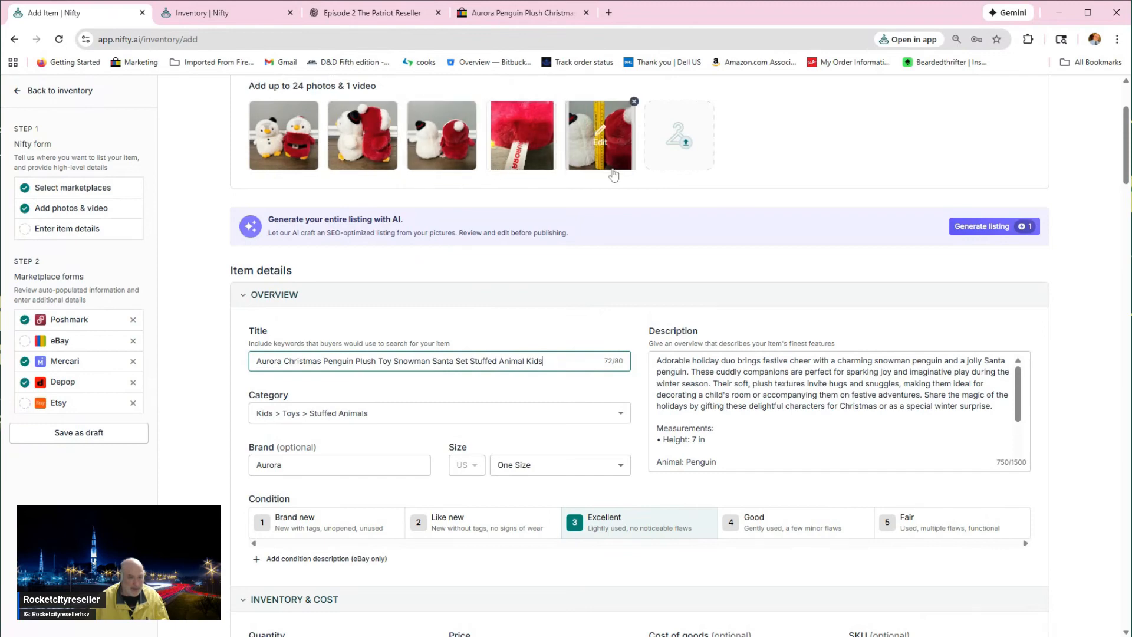
scroll(718, 548, "down", 2)
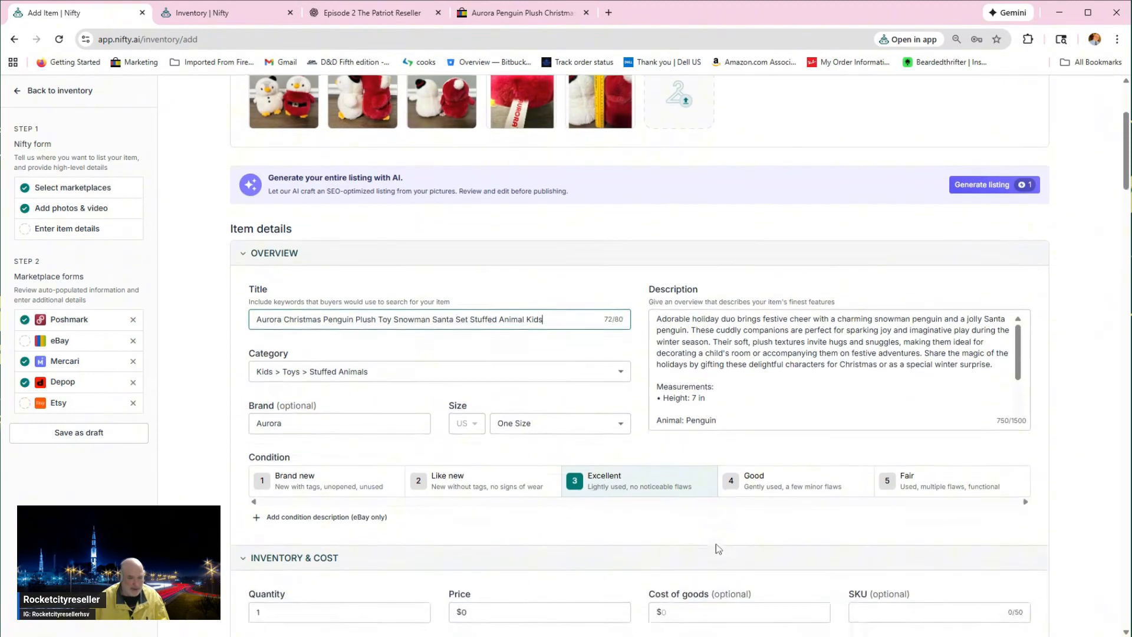
scroll(716, 544, "down", 3)
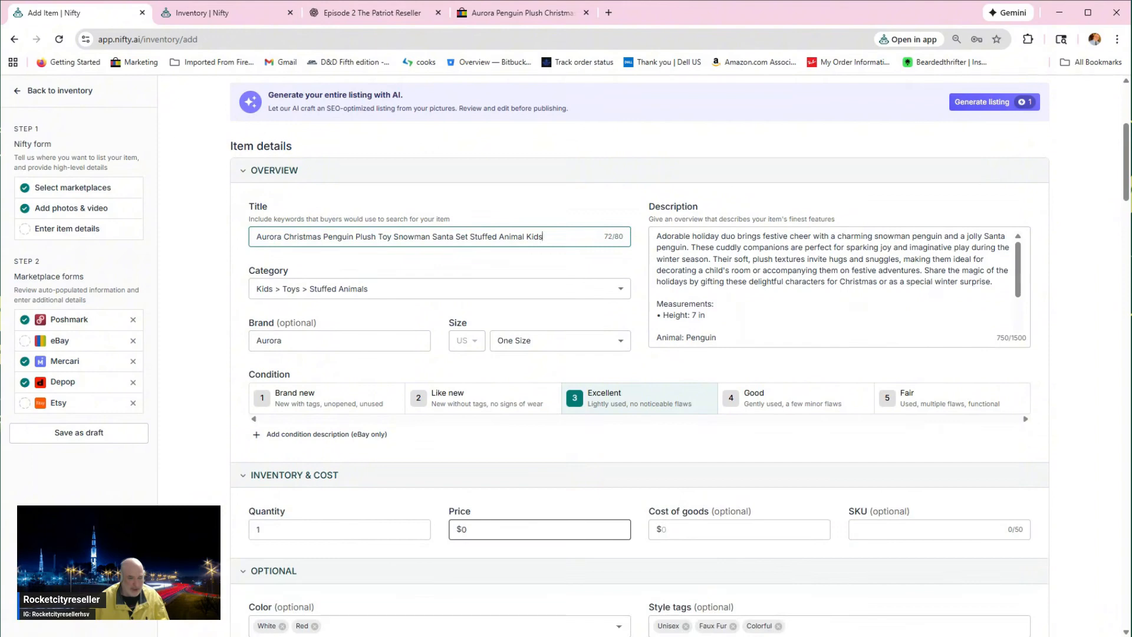
left_click(531, 529)
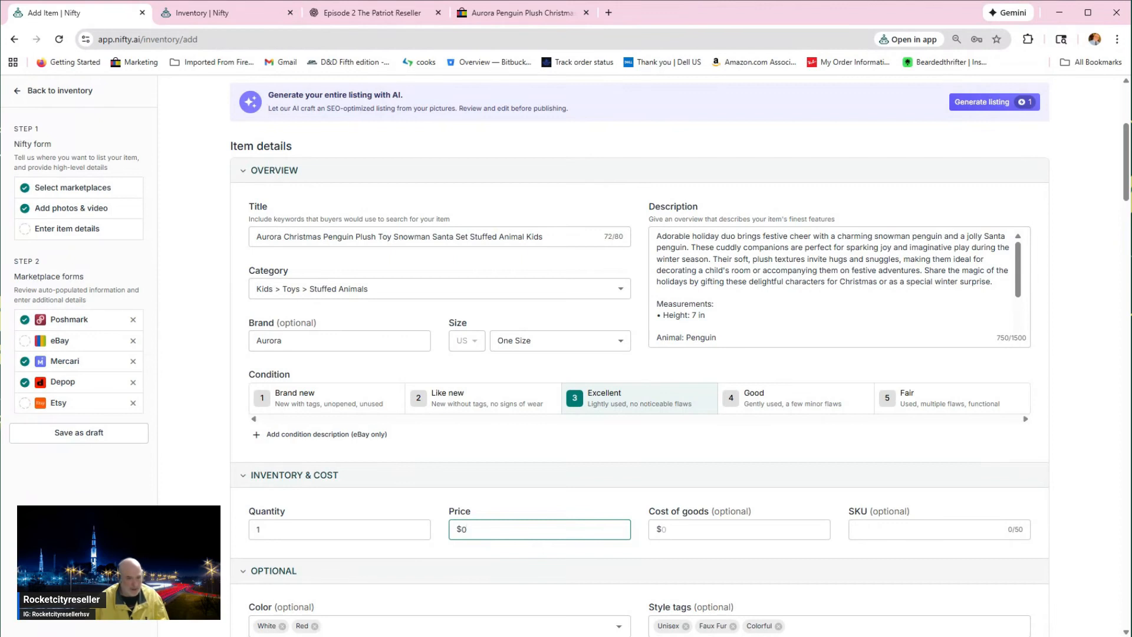
key("BackSpace")
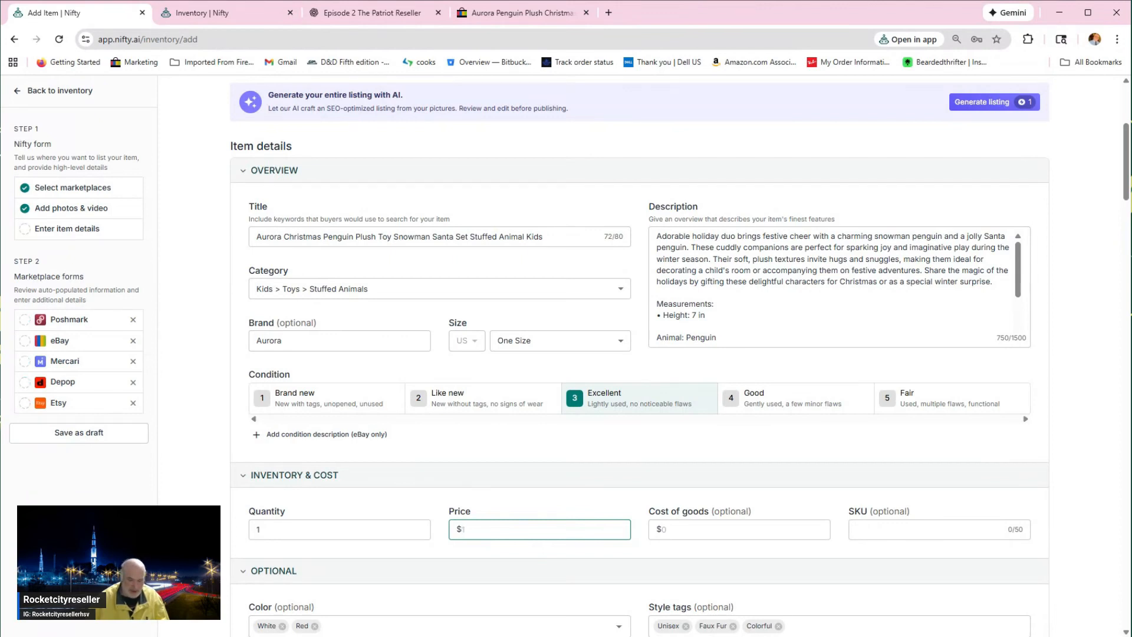
type("29.99")
key("Tab")
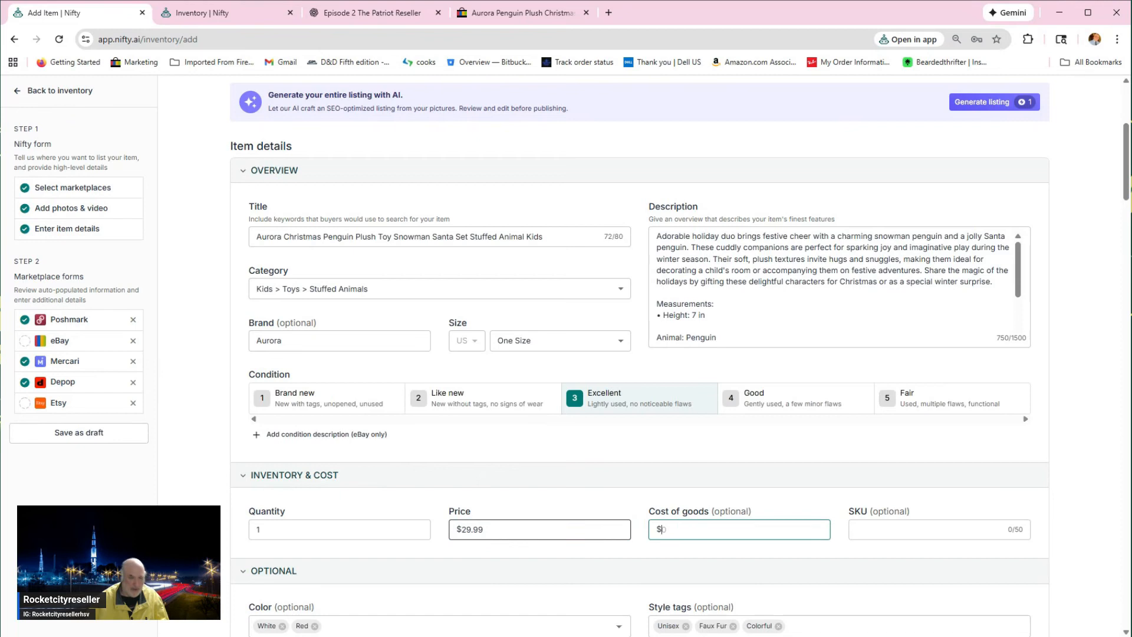
key("shift+Tab")
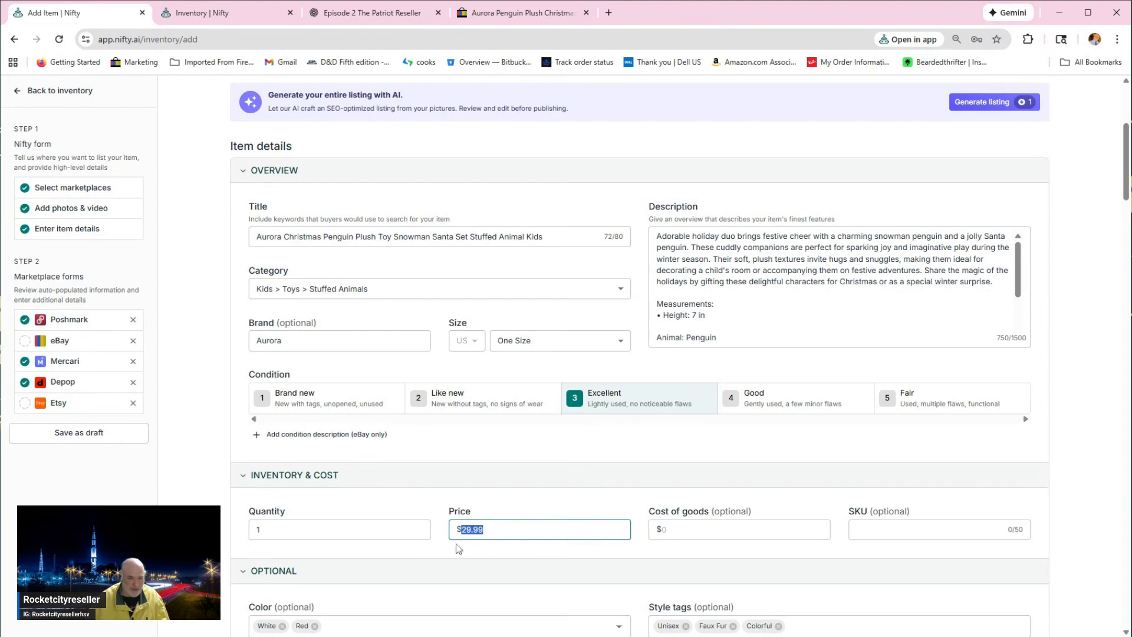
left_click(485, 530)
key("ctrl+a")
key("Tab")
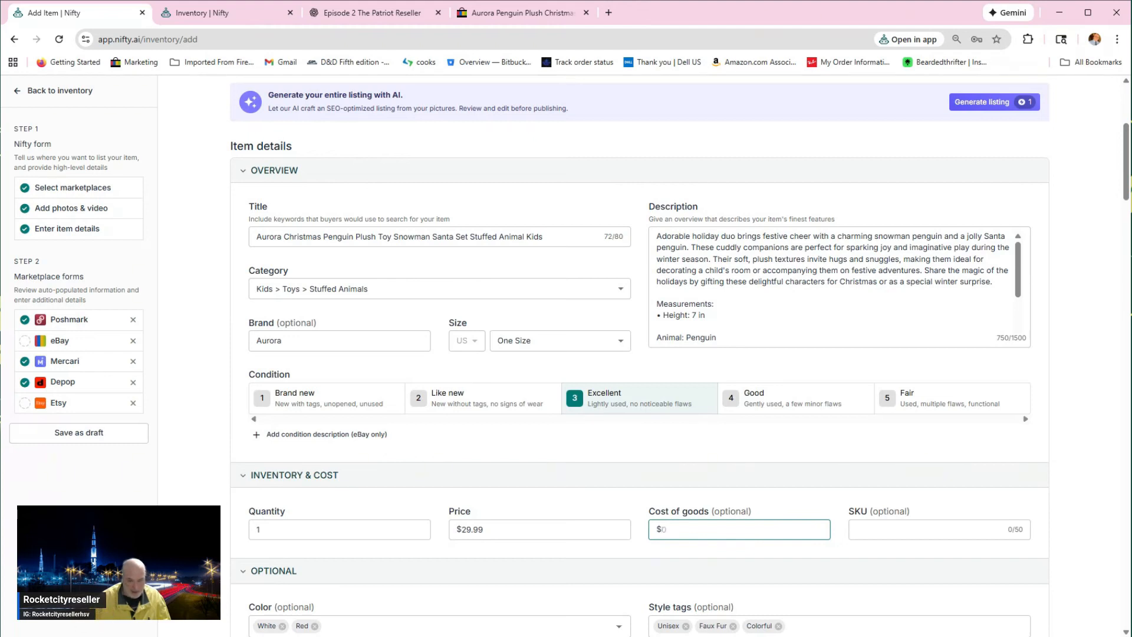
type("3")
Step: Assign the 1lb shipping preset to the listing
scroll(521, 513, "down", 1)
scroll(521, 513, "down", 1)
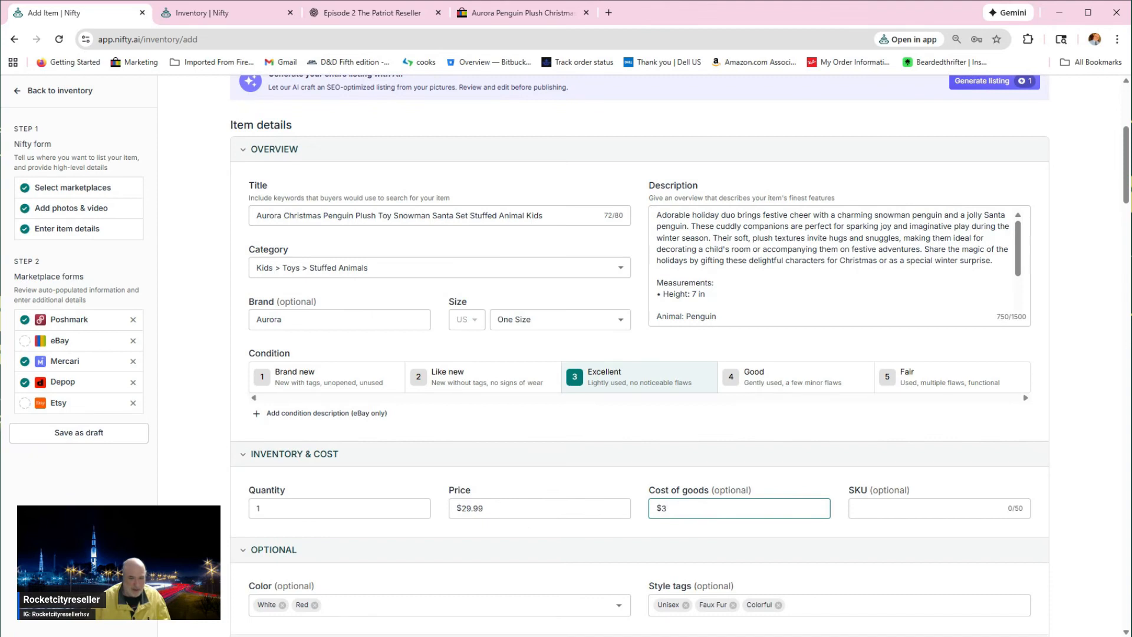
scroll(517, 556, "down", 1)
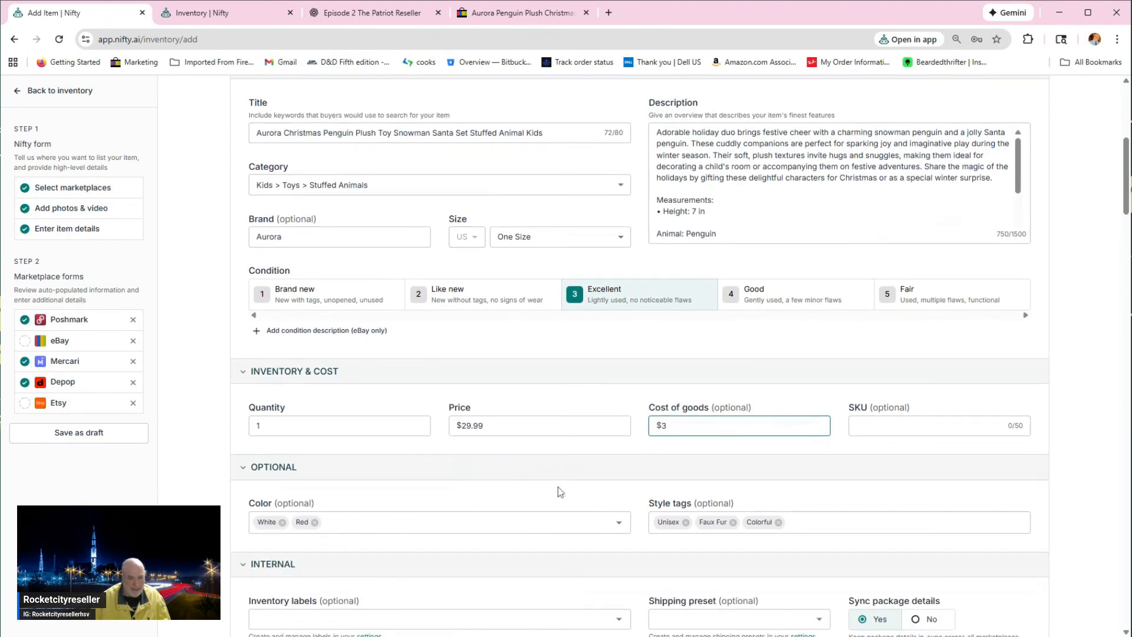
scroll(634, 507, "down", 1)
scroll(518, 496, "down", 1)
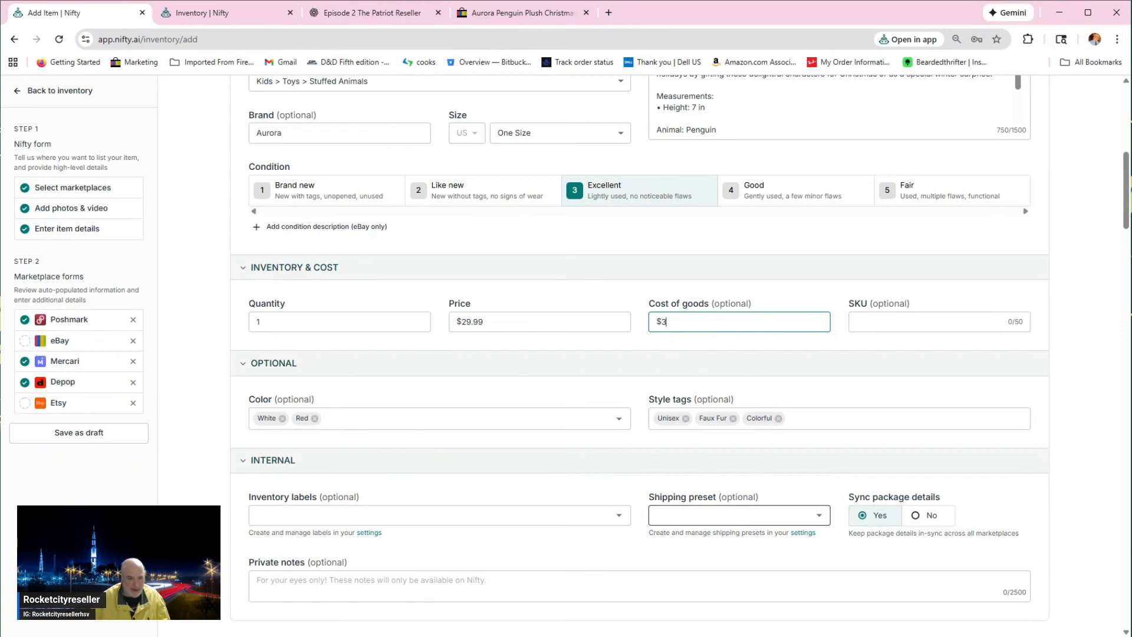
left_click(737, 514)
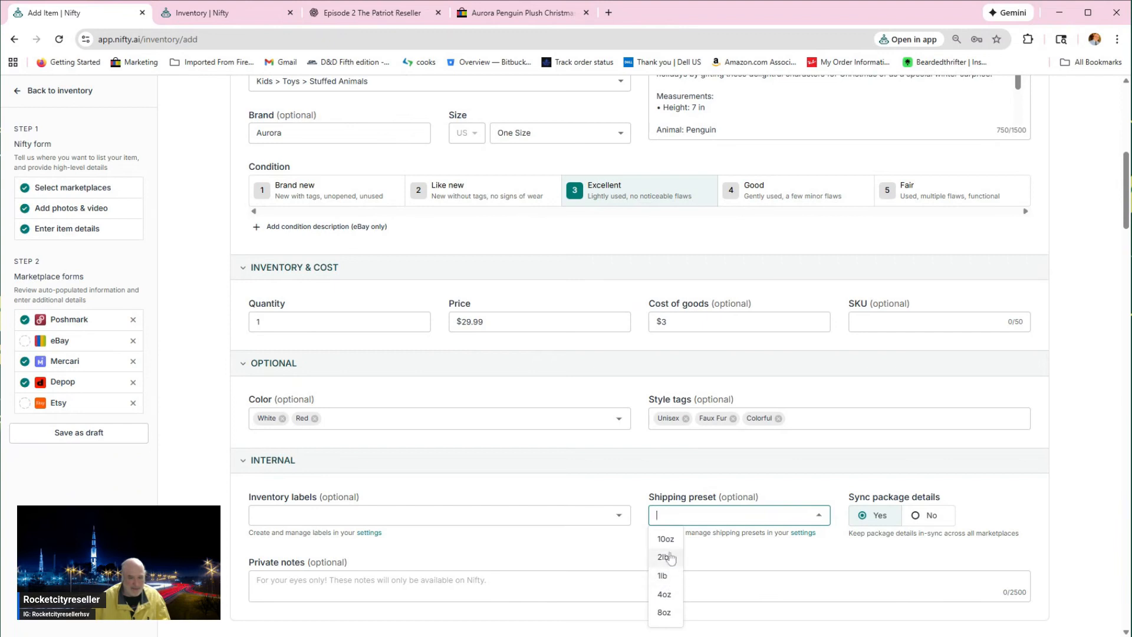
left_click(664, 575)
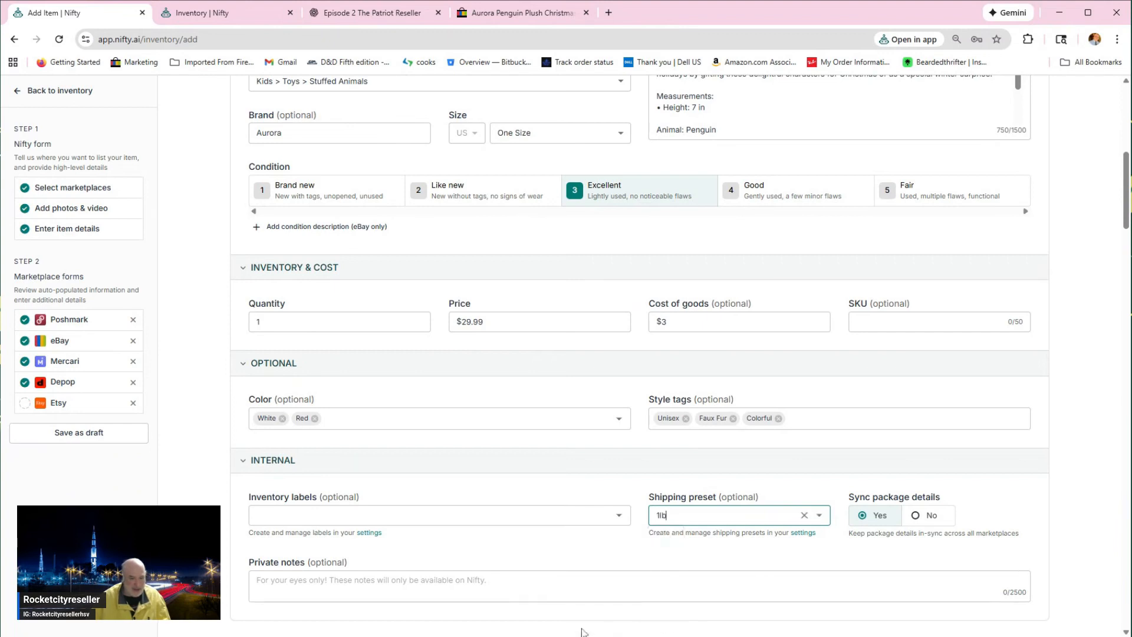
Step: Review the color, style tags and internal fields, and the auto-populated Poshmark category, brand, size, shipping and pricing
scroll(531, 525, "down", 2)
scroll(531, 511, "down", 1)
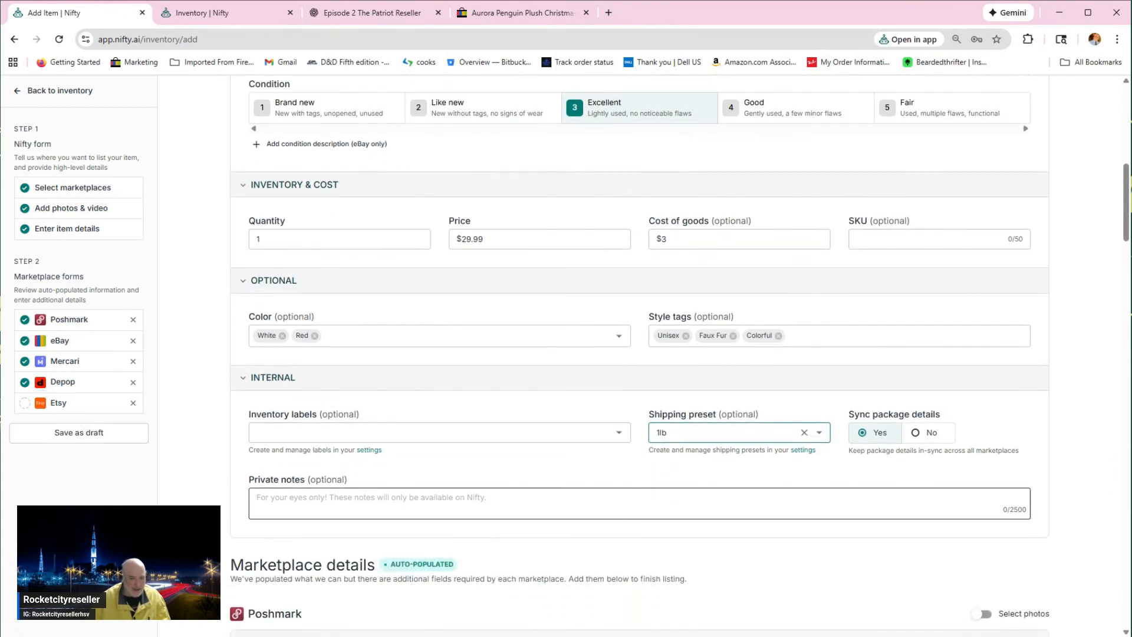
scroll(405, 519, "down", 3)
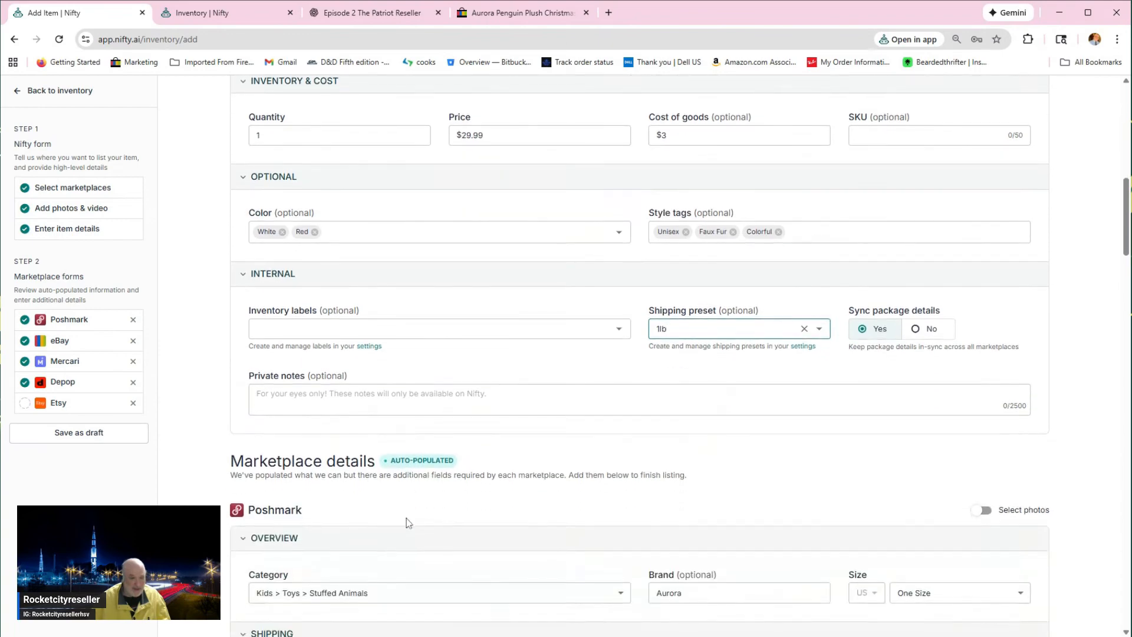
scroll(438, 422, "up", 7)
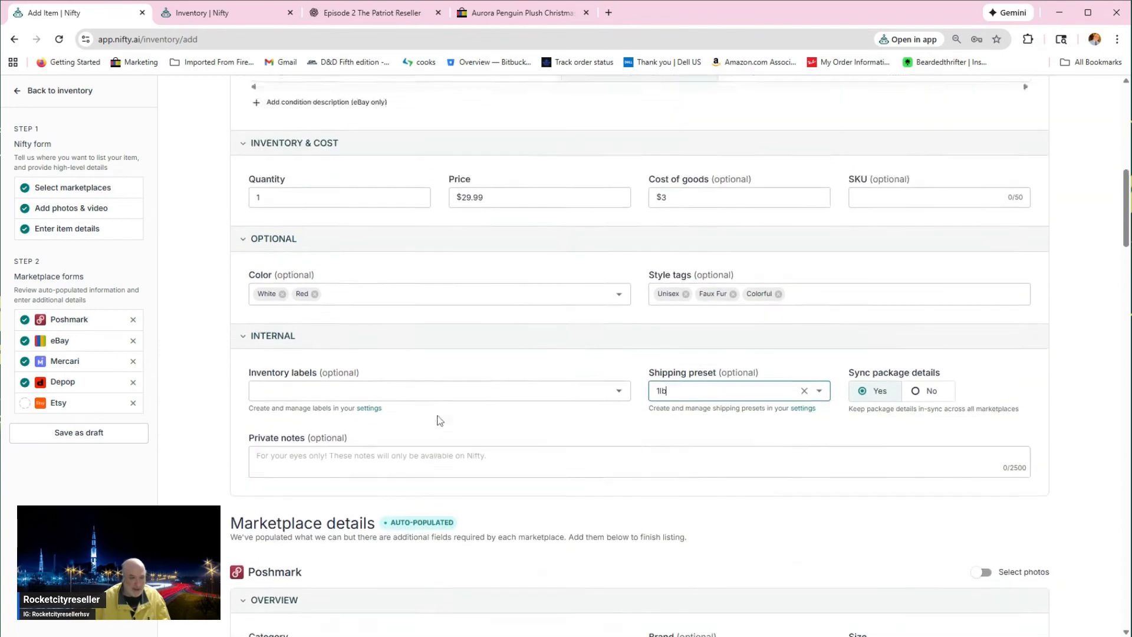
scroll(436, 428, "up", 1)
scroll(436, 428, "down", 6)
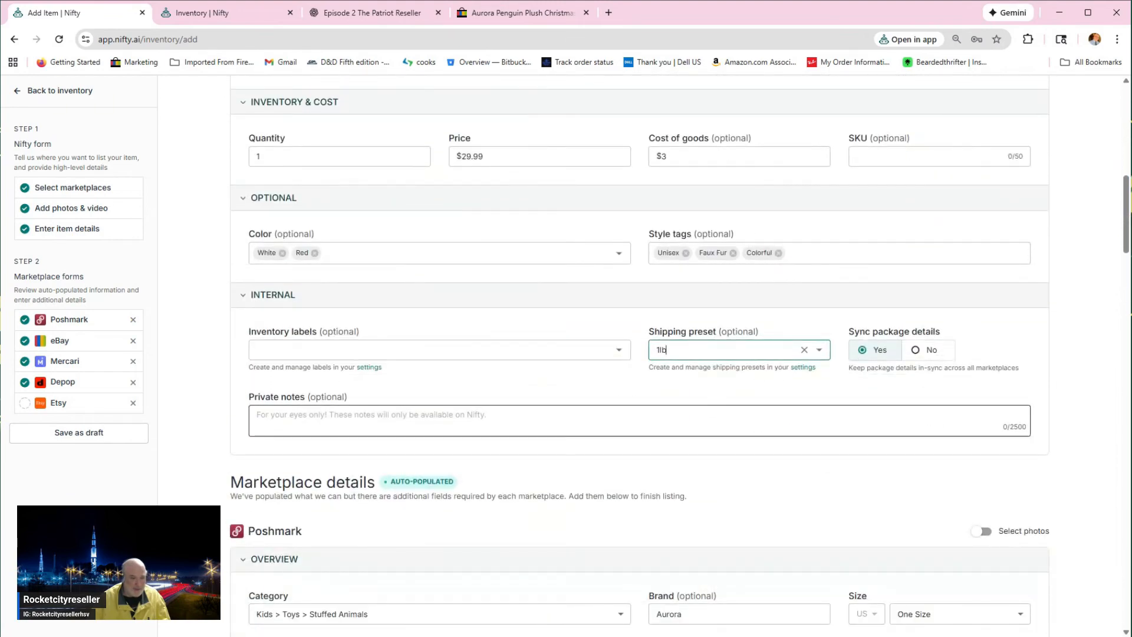
scroll(640, 420, "down", 2)
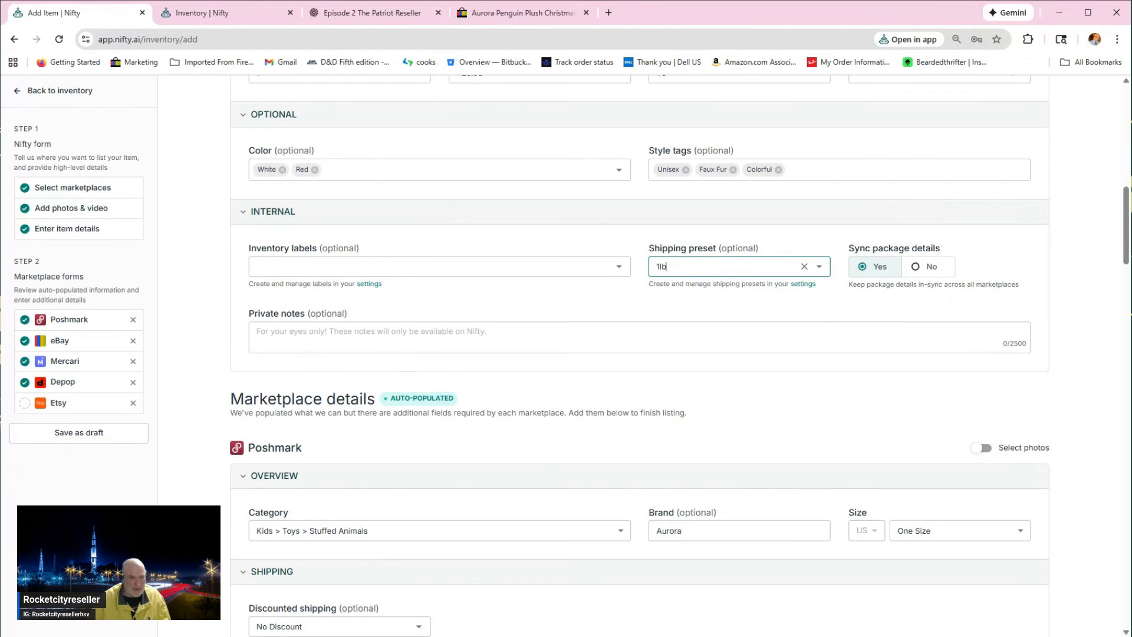
scroll(465, 372, "down", 2)
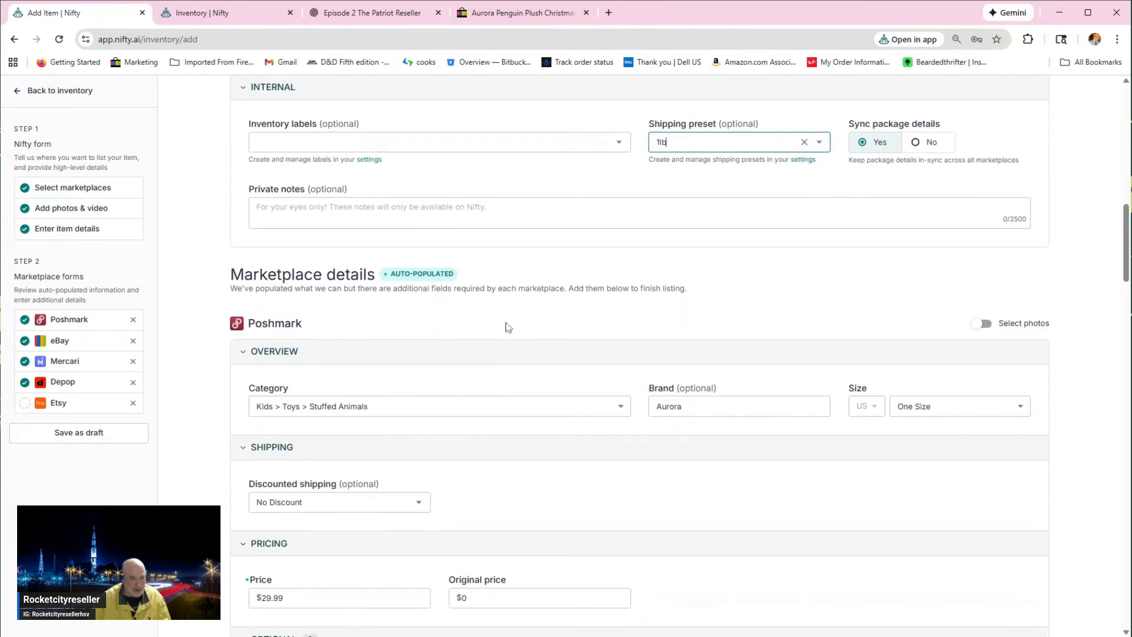
scroll(512, 339, "down", 2)
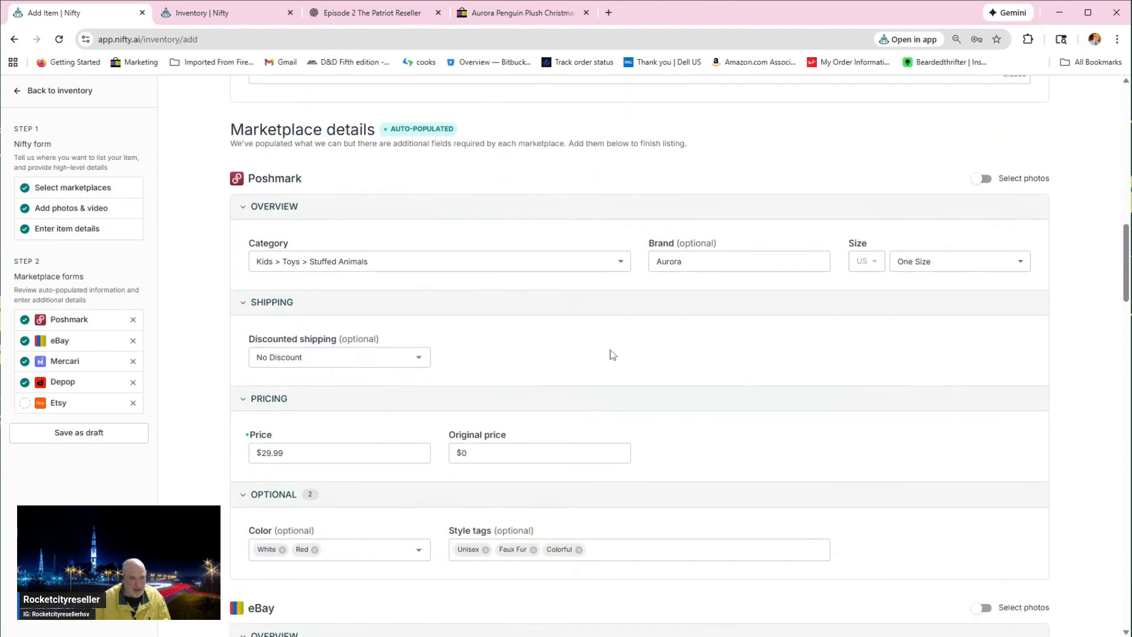
scroll(632, 430, "down", 4)
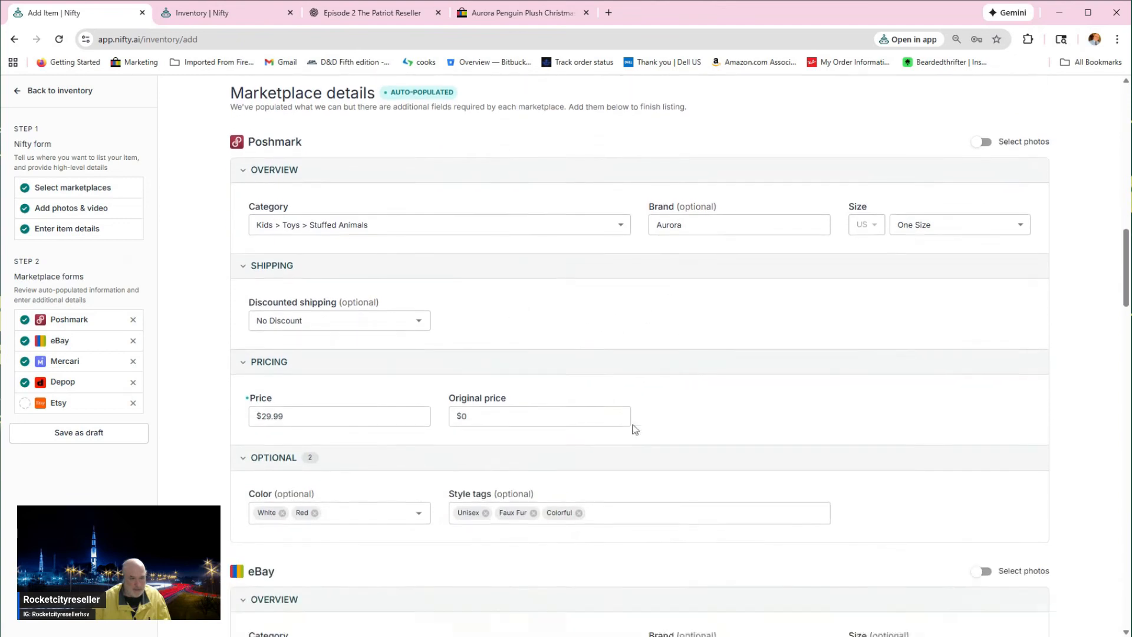
scroll(636, 433, "down", 1)
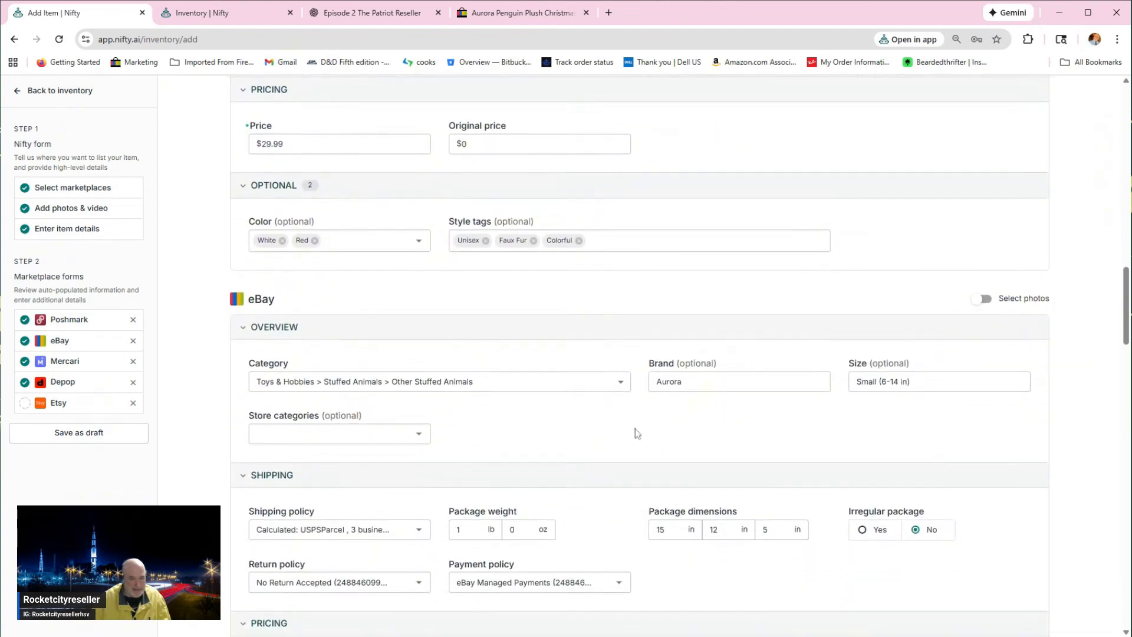
scroll(556, 415, "up", 1)
scroll(887, 327, "up", 5)
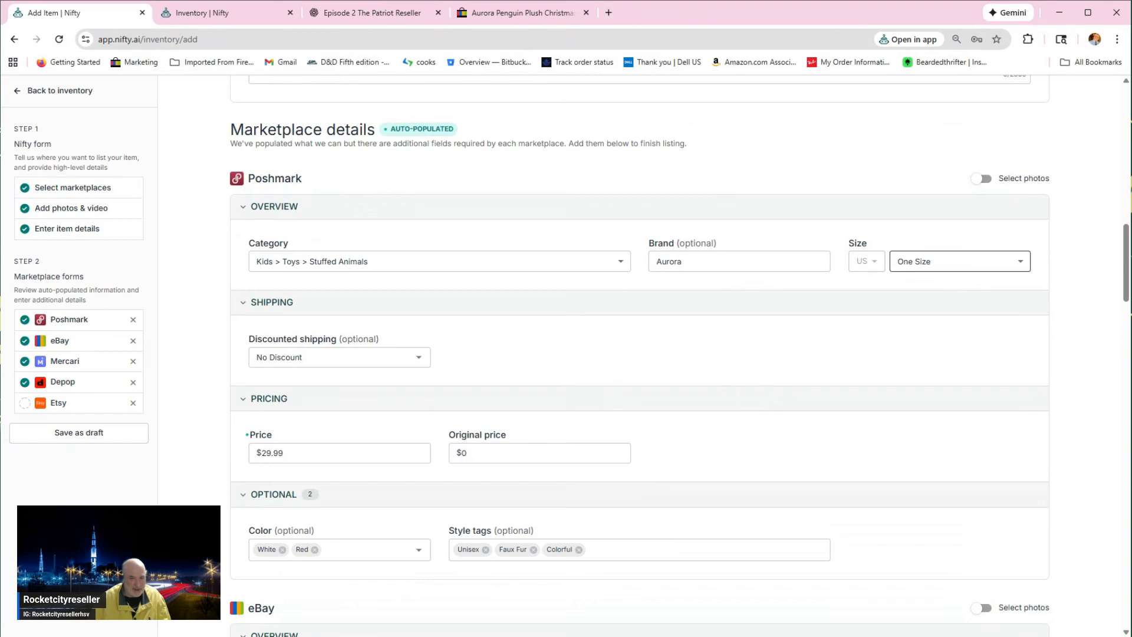
scroll(667, 428, "down", 1)
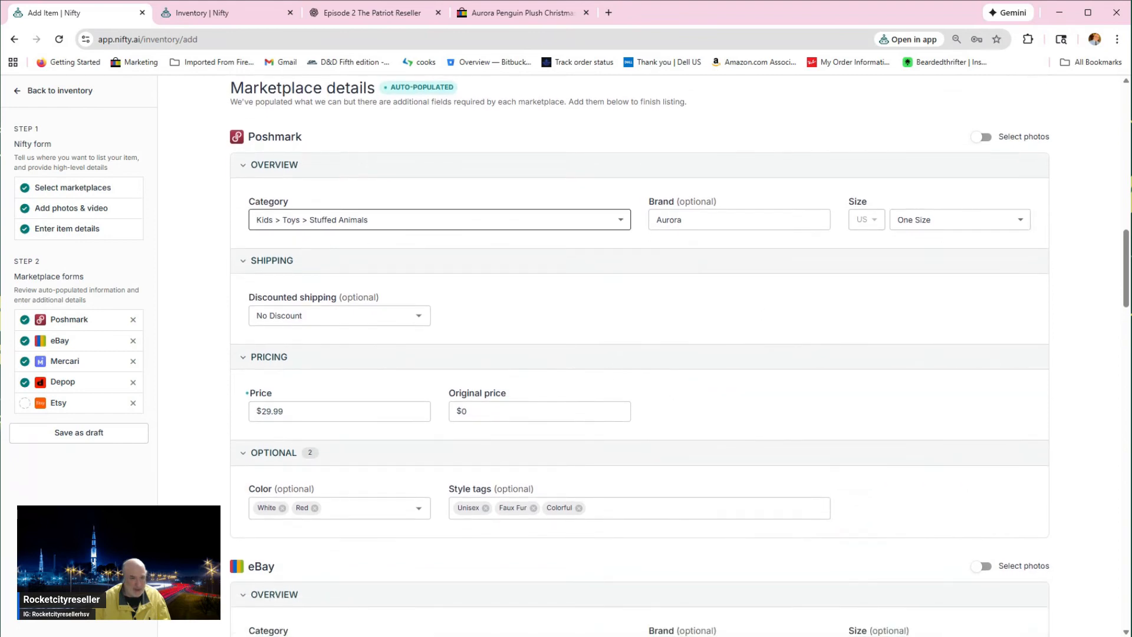
scroll(396, 293, "down", 2)
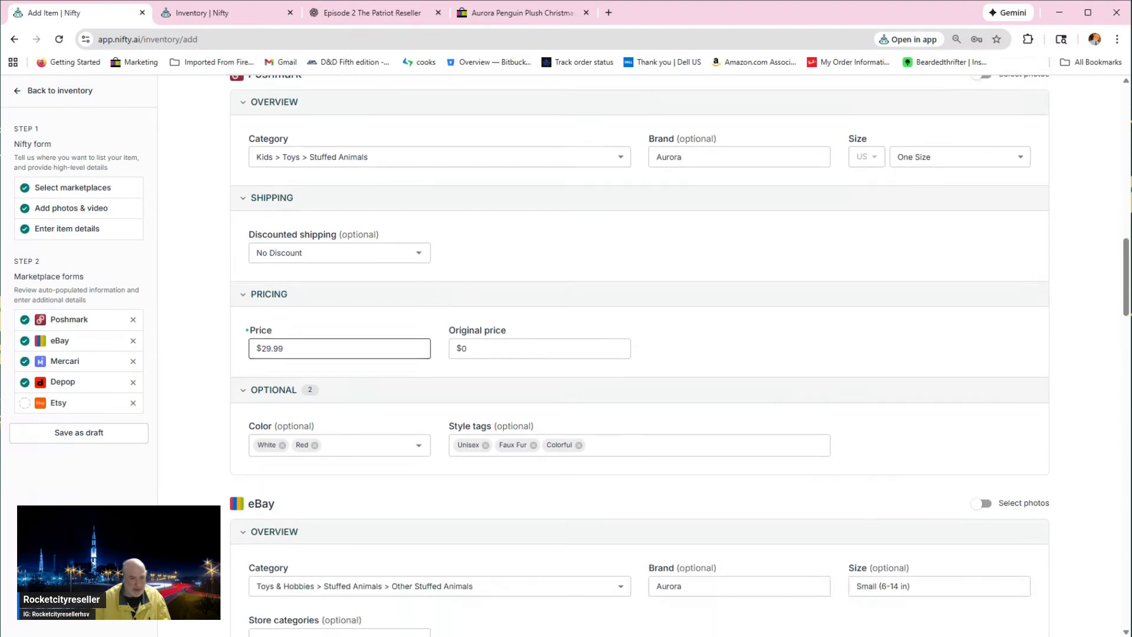
Step: Review the auto-populated category, shipping, pricing and optional fields for eBay, Mercari and Depop, continuing to the Etsy form
scroll(405, 307, "down", 4)
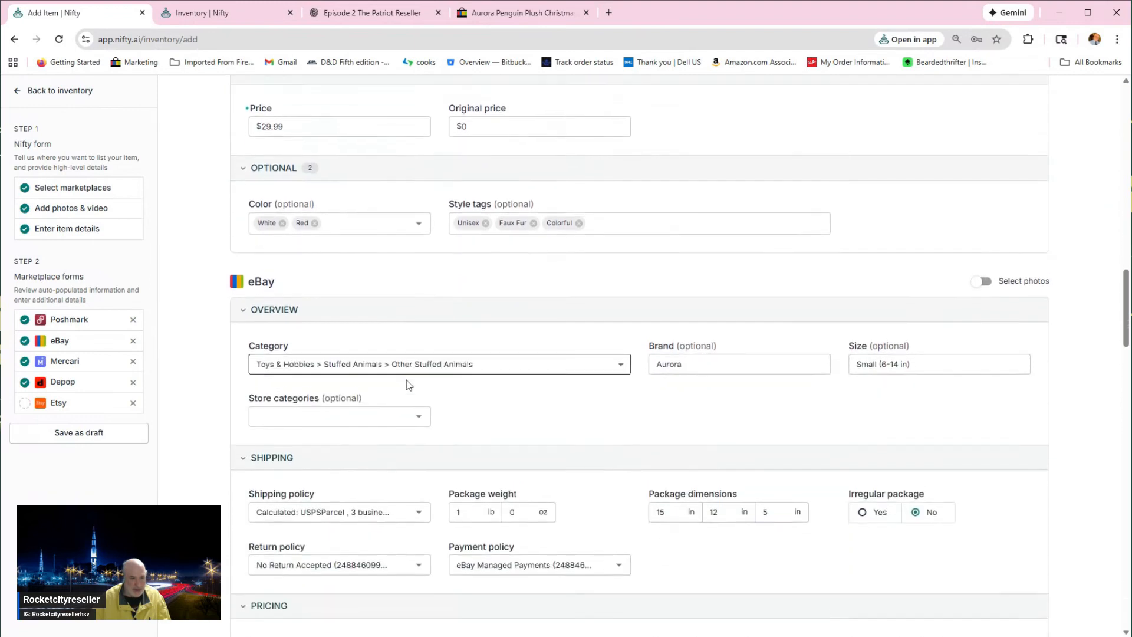
scroll(530, 360, "down", 3)
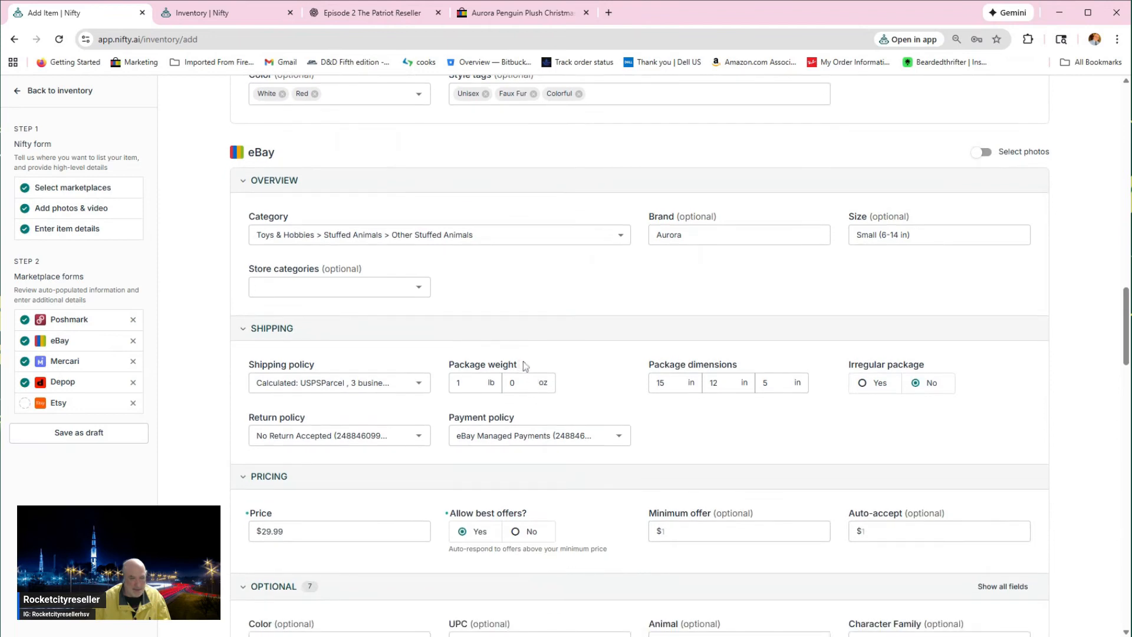
scroll(522, 364, "down", 2)
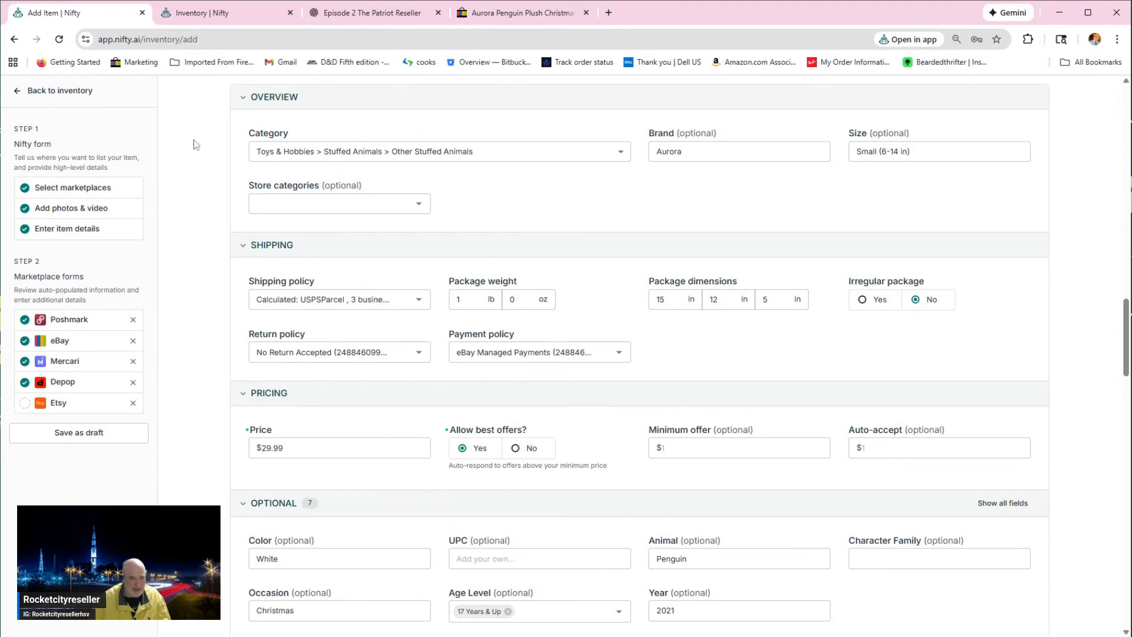
scroll(627, 328, "down", 3)
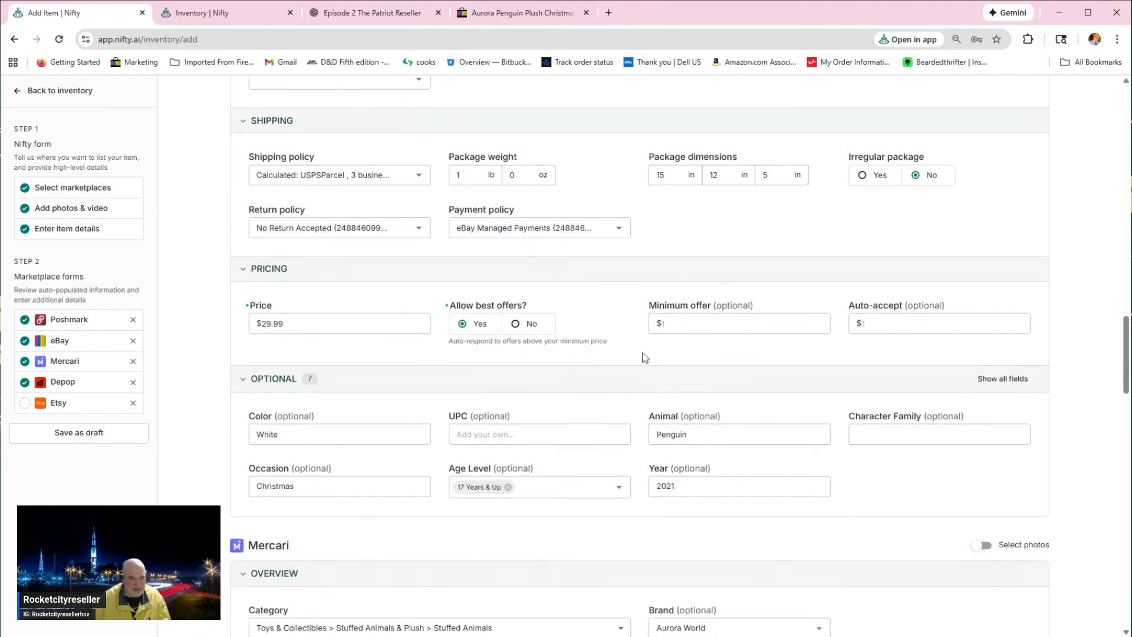
scroll(602, 318, "down", 8)
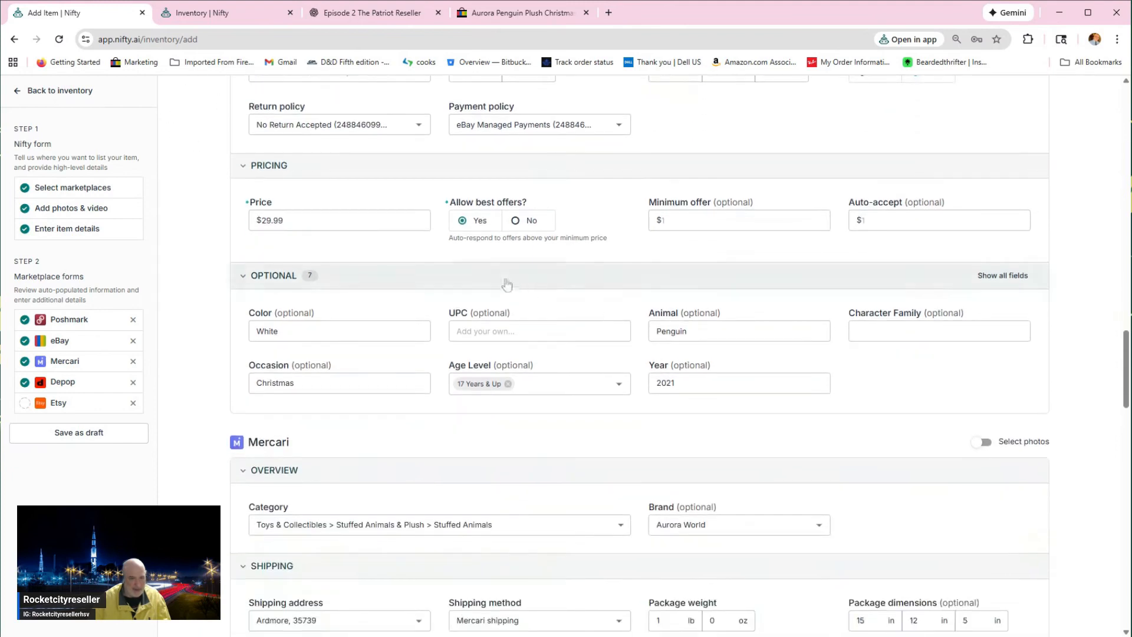
scroll(601, 318, "down", 3)
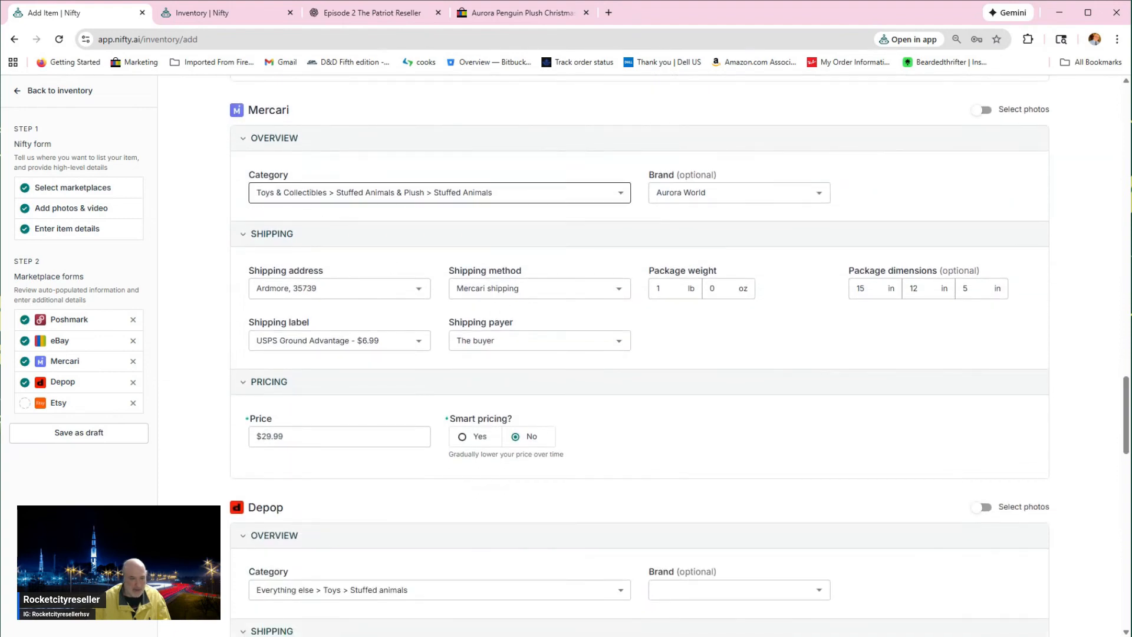
scroll(788, 457, "down", 4)
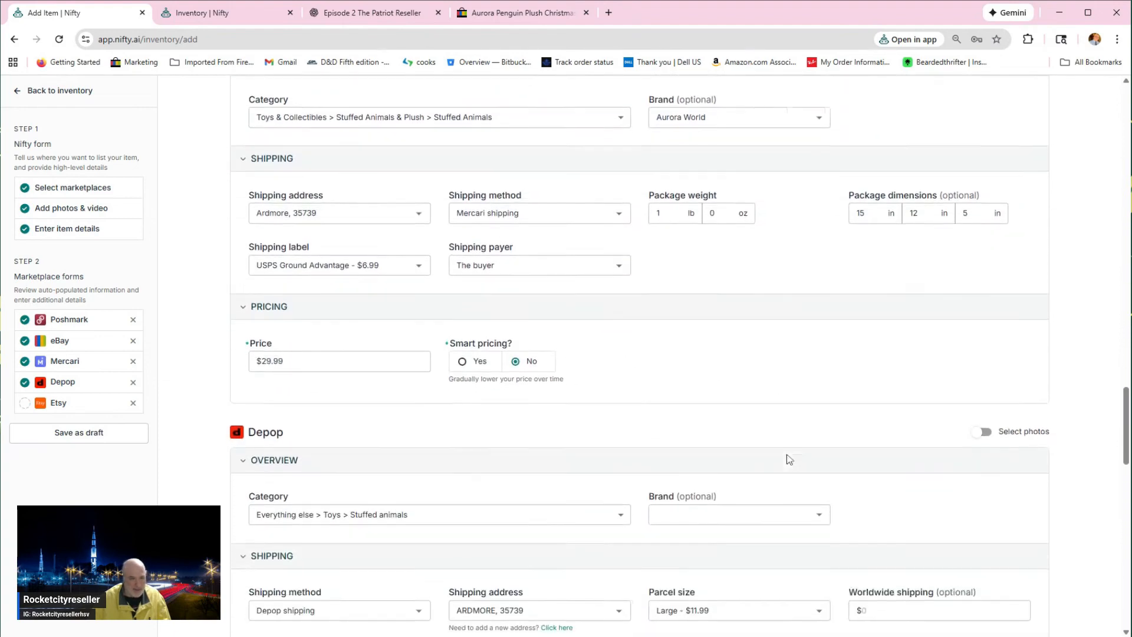
scroll(790, 454, "down", 1)
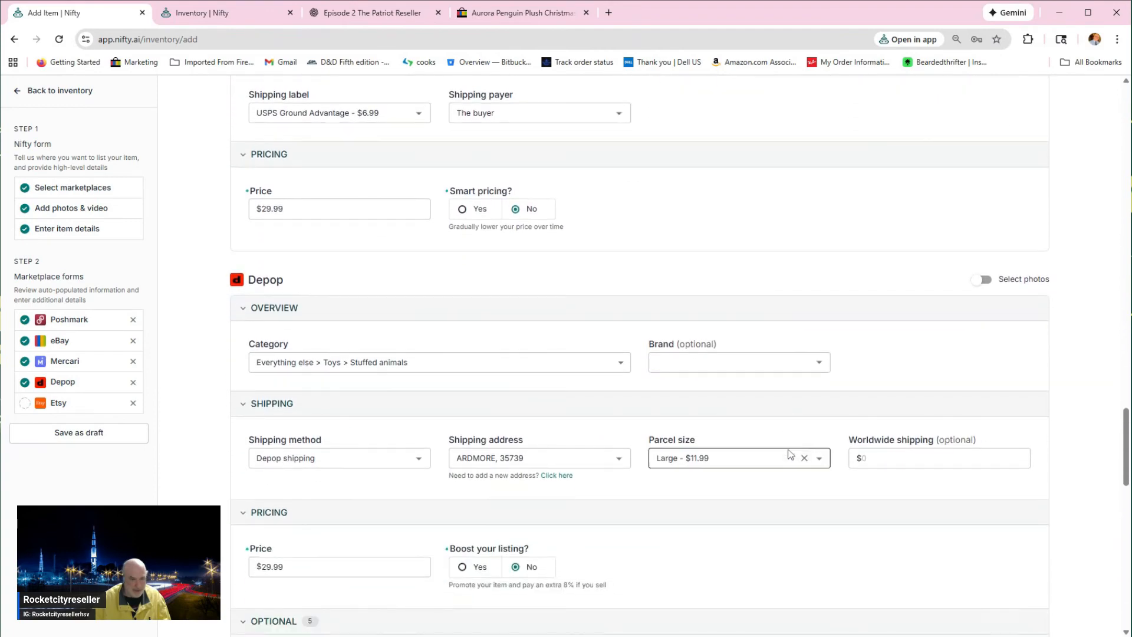
scroll(789, 453, "down", 2)
scroll(788, 453, "down", 9)
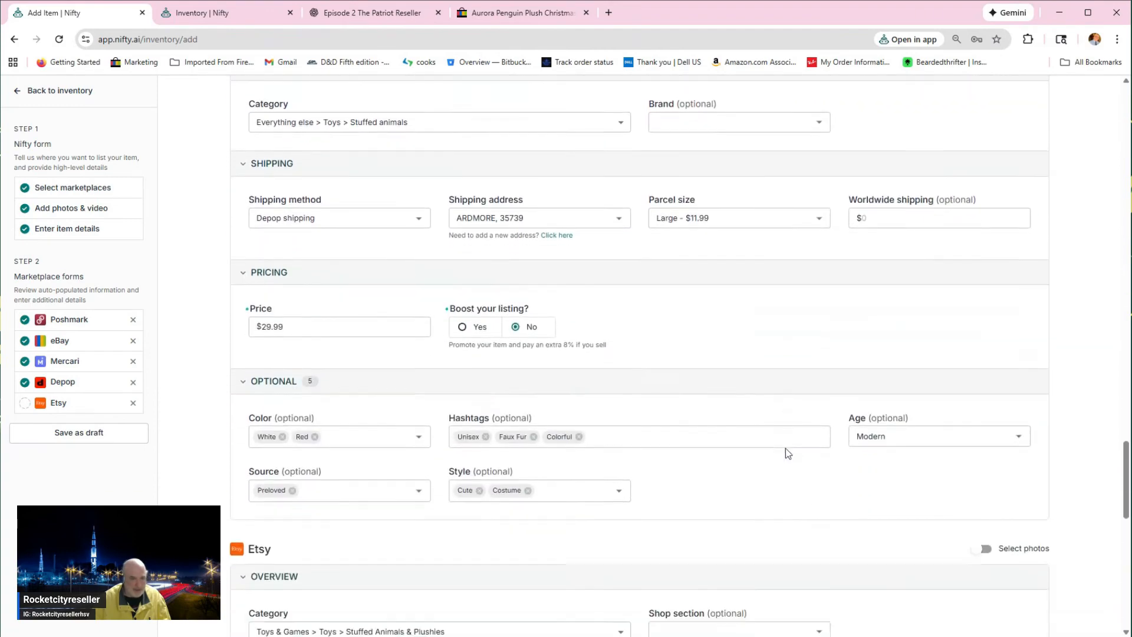
scroll(785, 448, "down", 2)
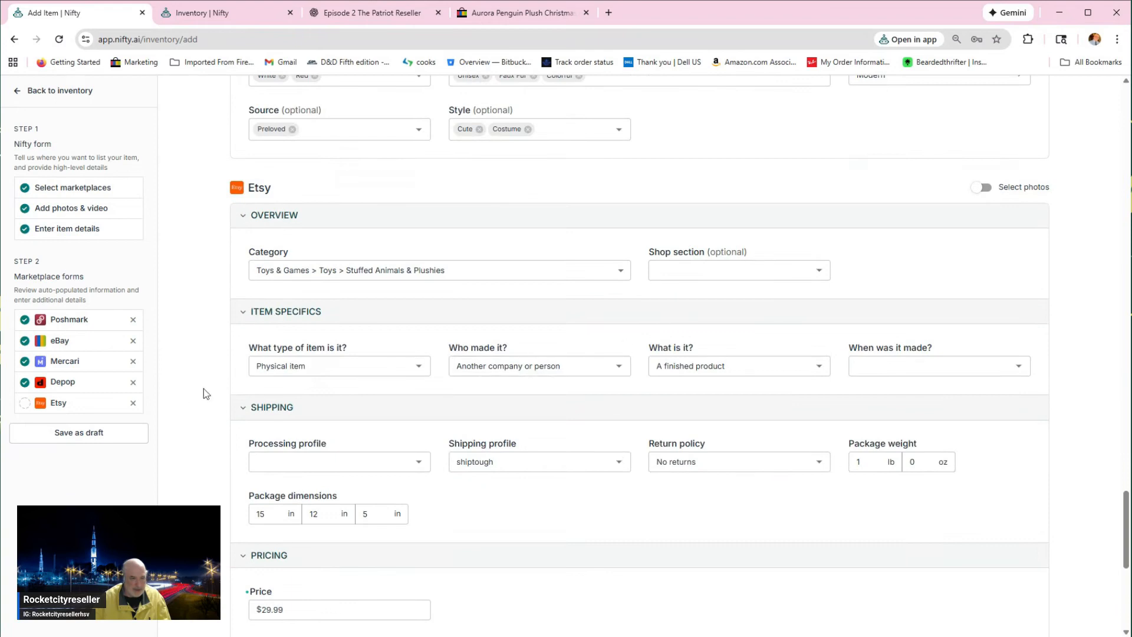
Step: Remove Etsy from the item's marketplaces and list the item on Poshmark, eBay, Mercari and Depop, returning to the inventory
left_click(133, 404)
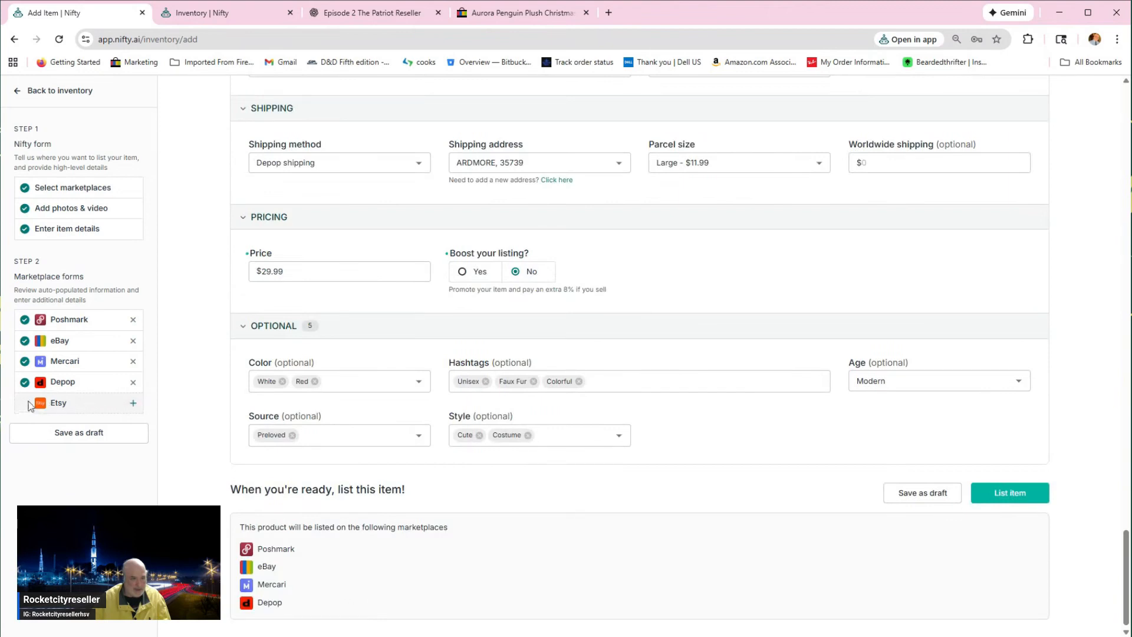
left_click(133, 403)
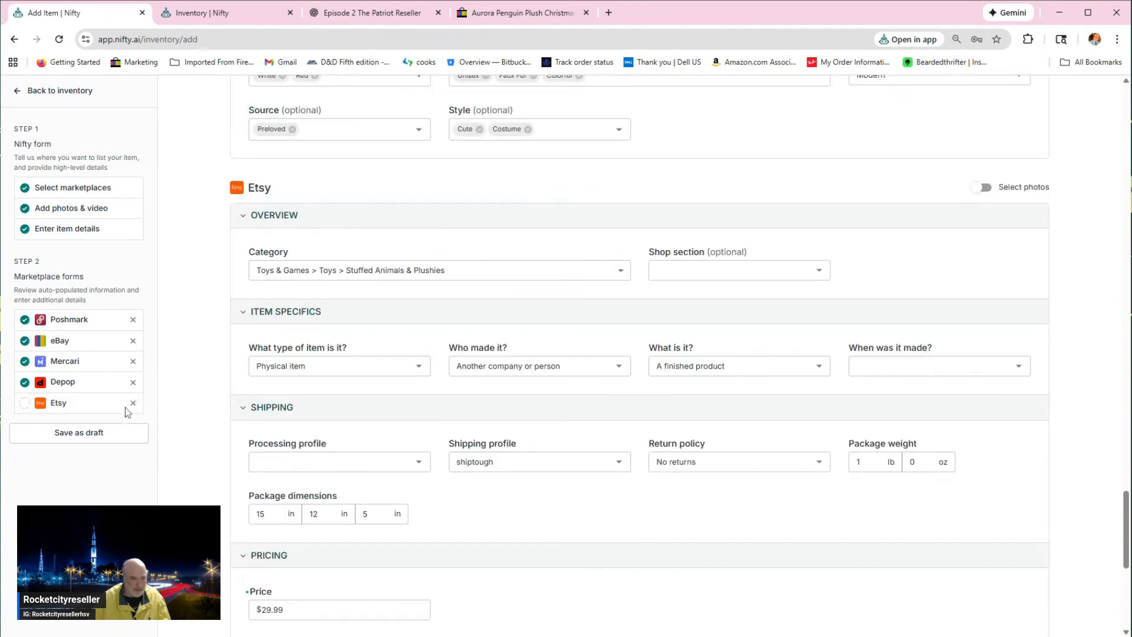
left_click(132, 404)
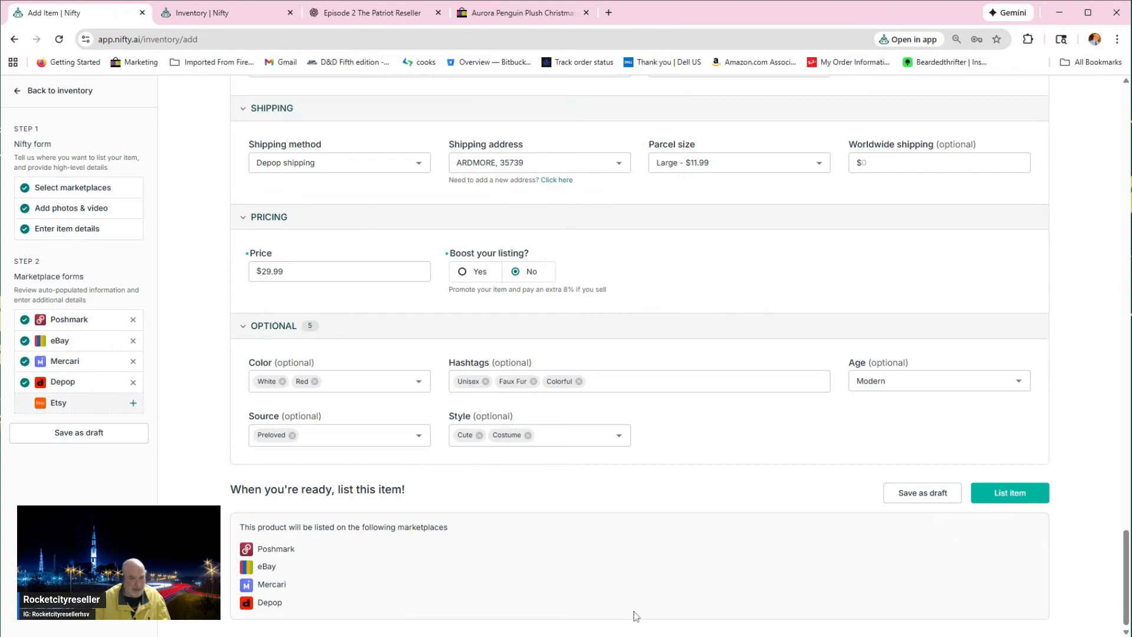
left_click(1007, 498)
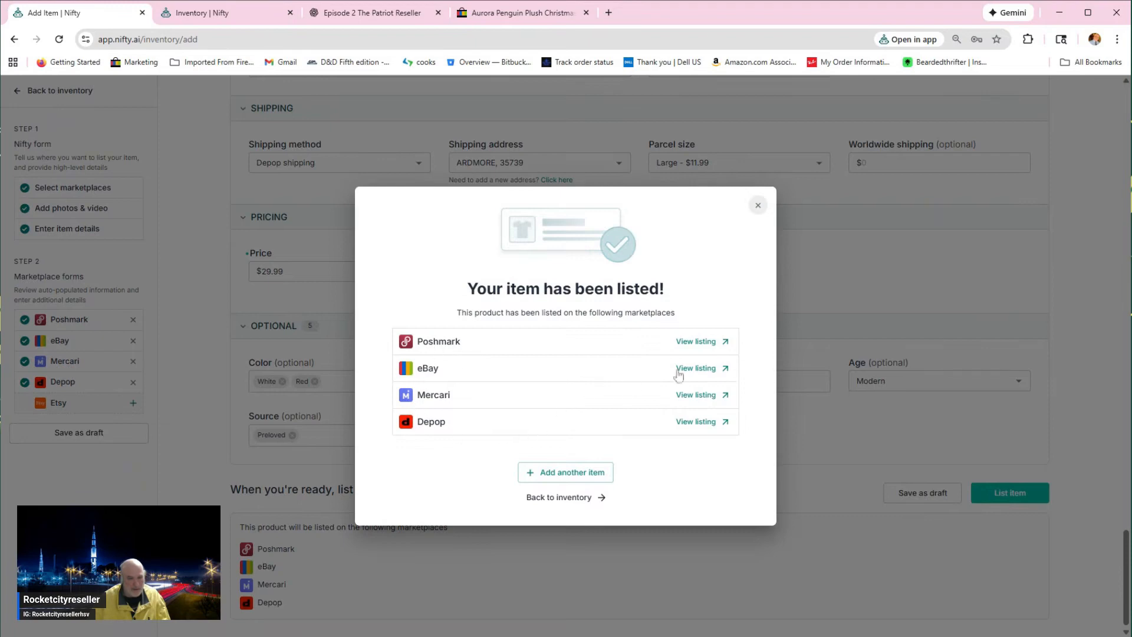
left_click(571, 500)
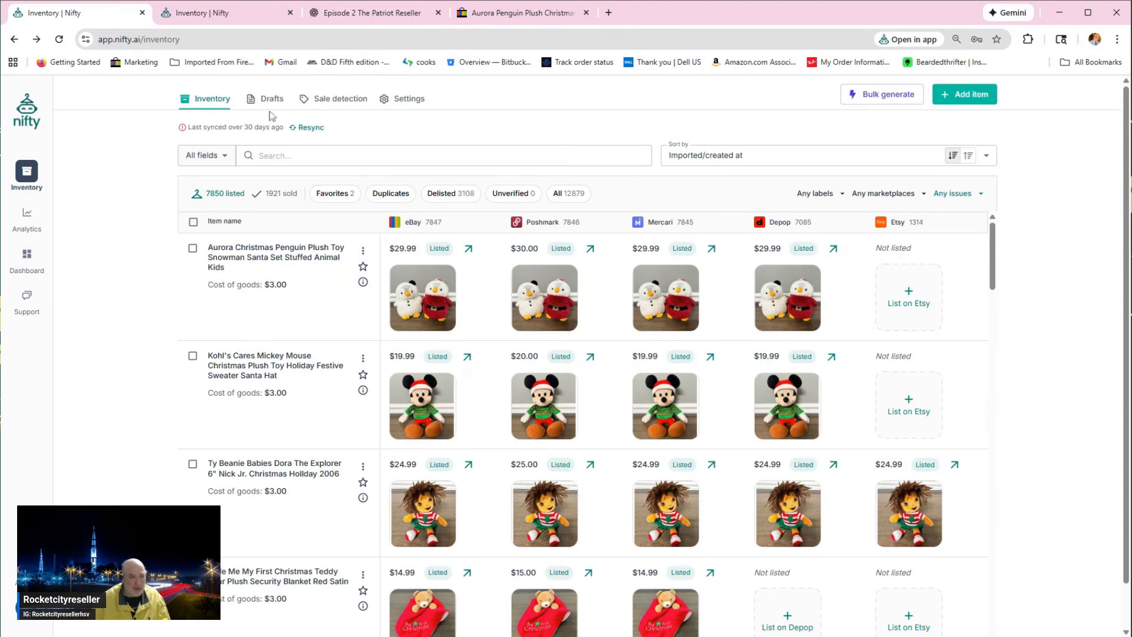
Step: Open the inventory settings and examine the 10oz shipping preset's details for each marketplace
left_click(393, 100)
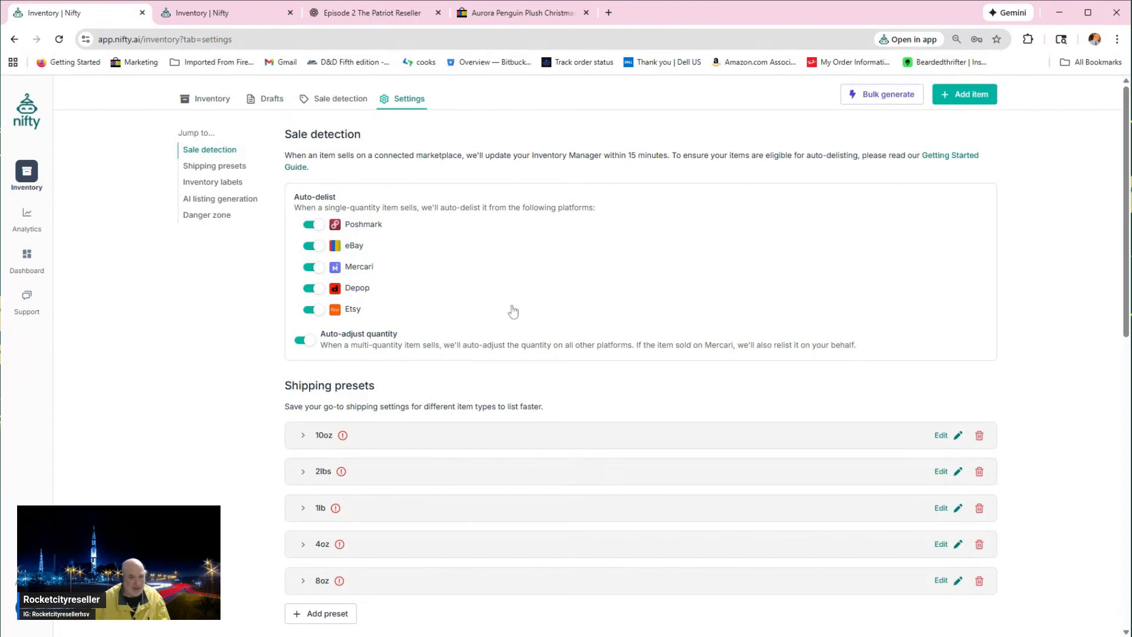
left_click(214, 168)
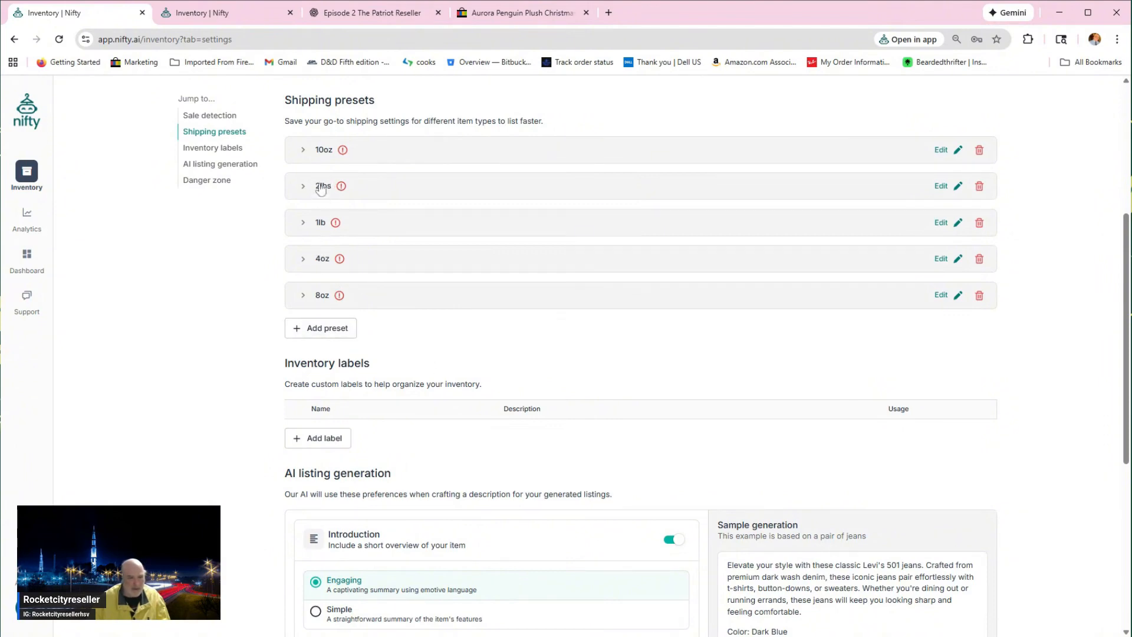
left_click(303, 151)
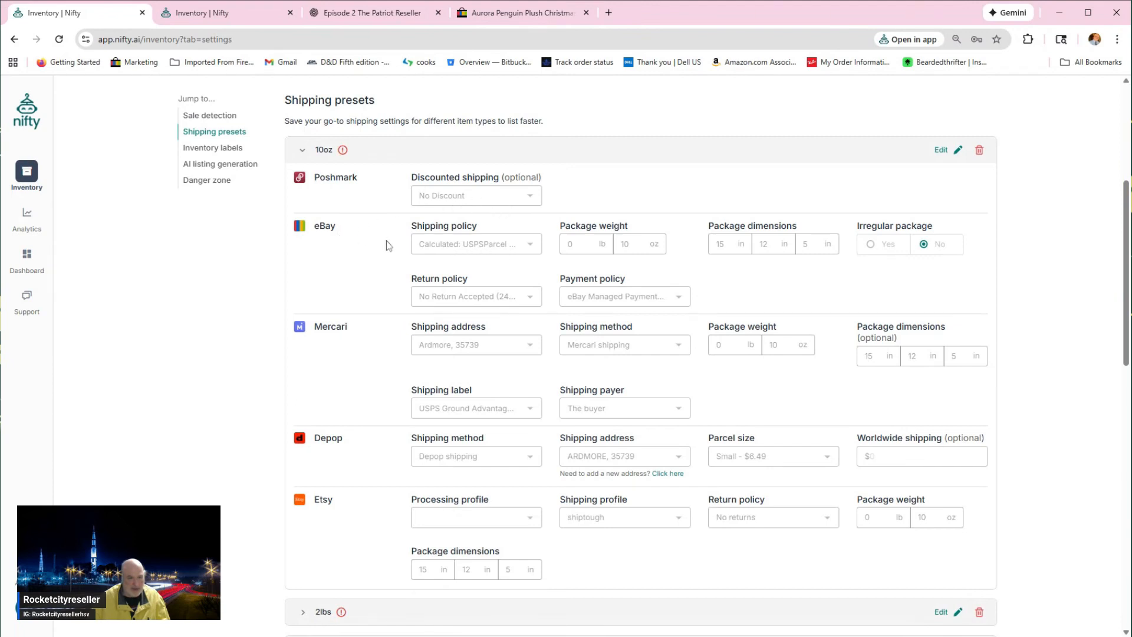
left_click(303, 151)
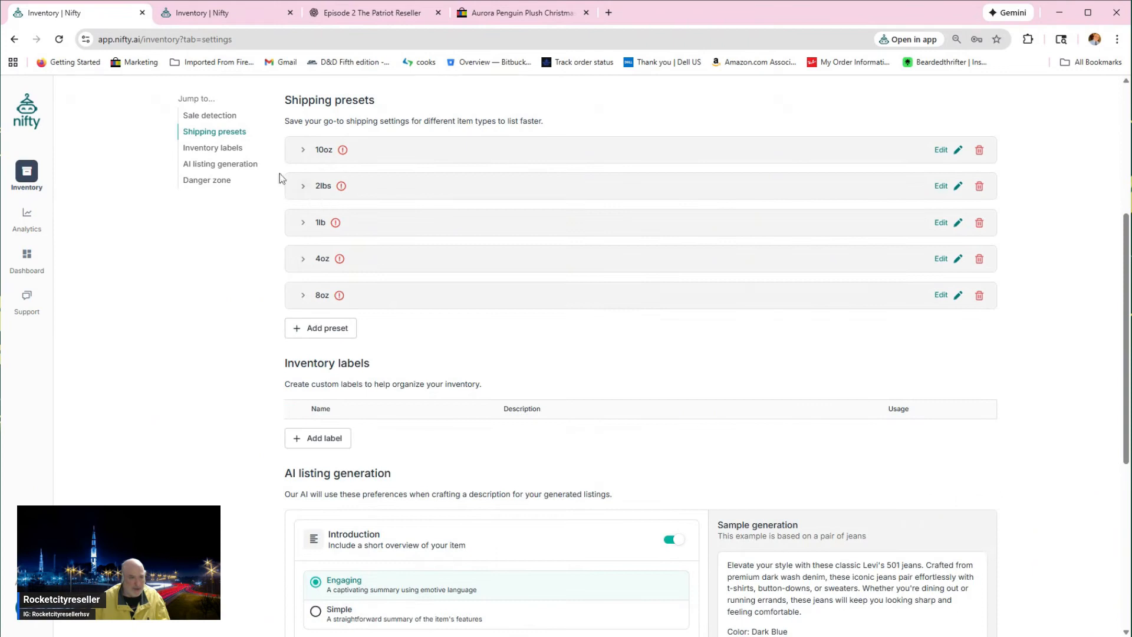
mouse_move(344, 154)
Step: Examine the inventory labels section, the AI listing generation preferences with their custom footer, and the inventory reset section
scroll(257, 271, "down", 2)
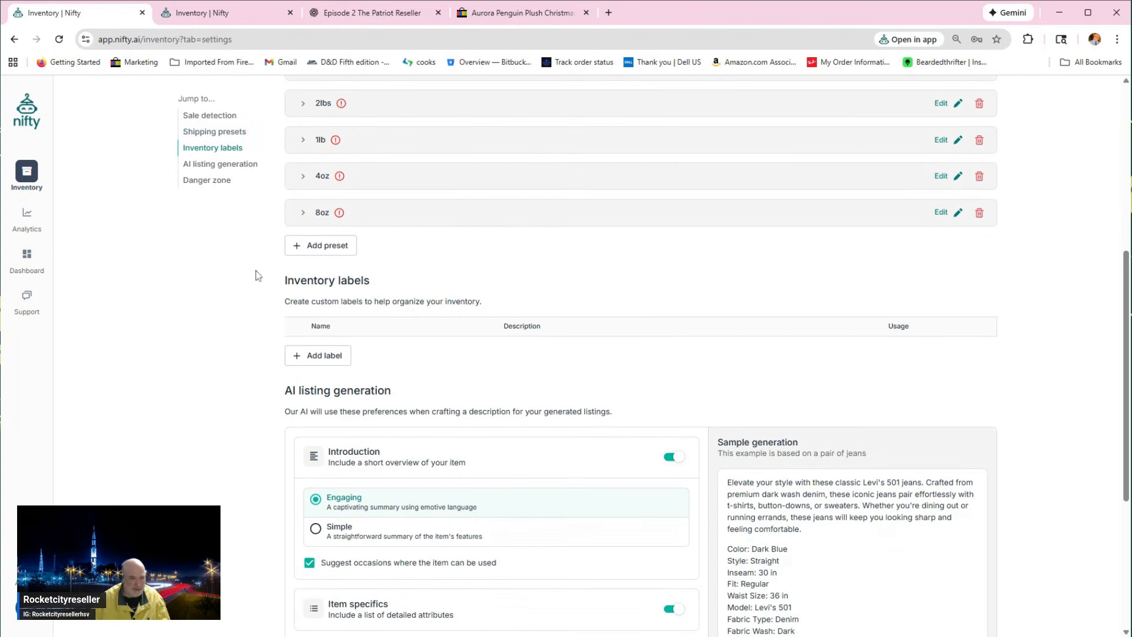
scroll(257, 275, "down", 1)
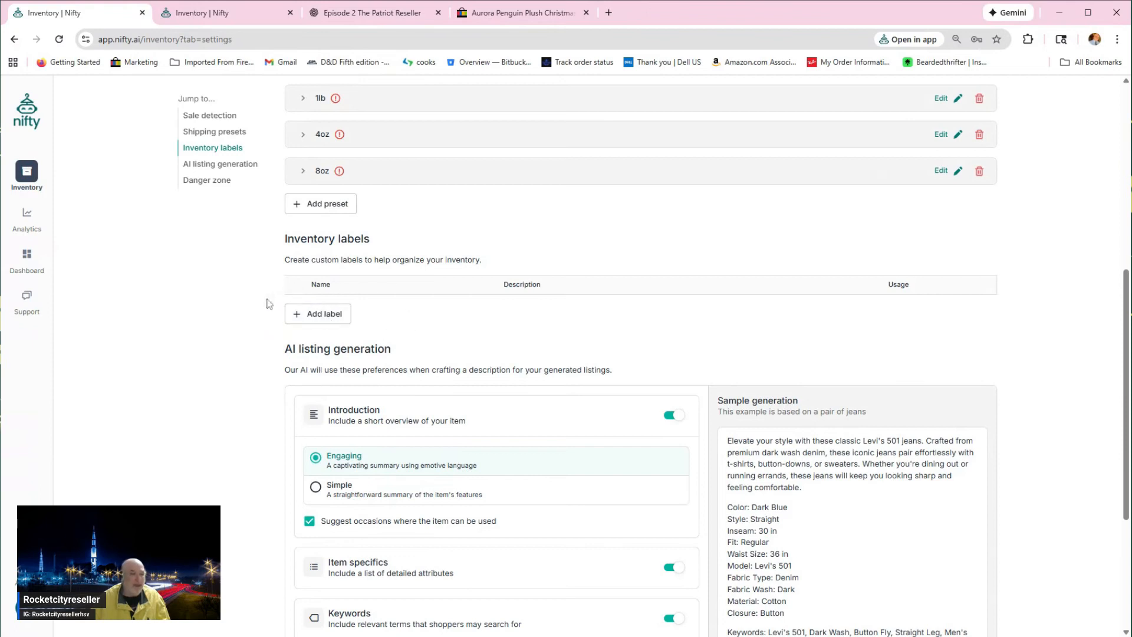
scroll(543, 360, "down", 2)
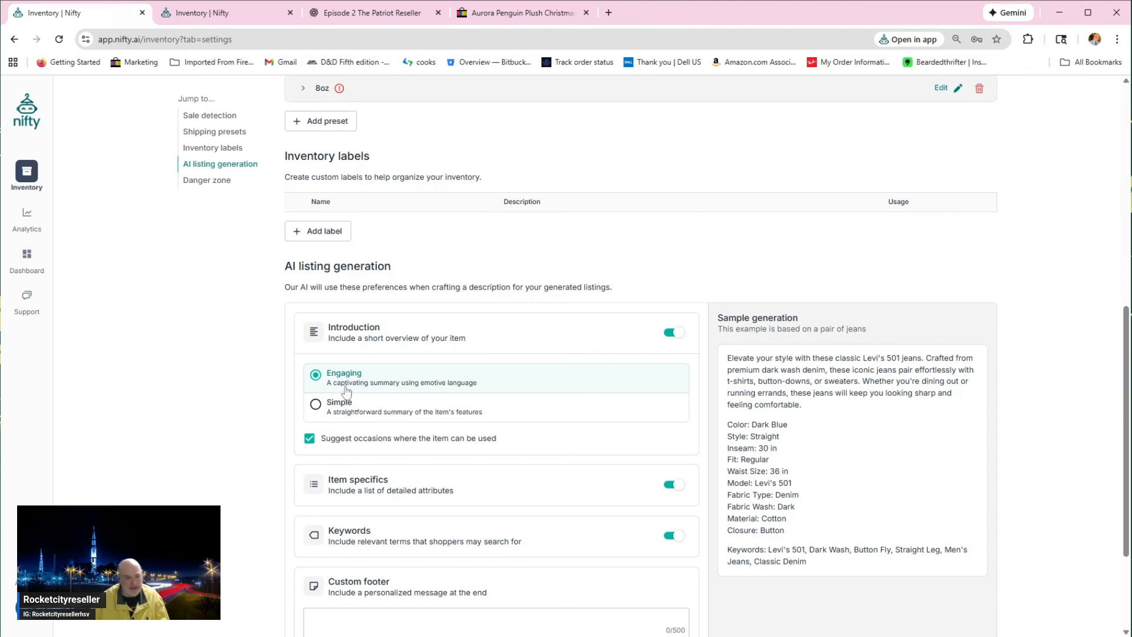
scroll(342, 397, "down", 1)
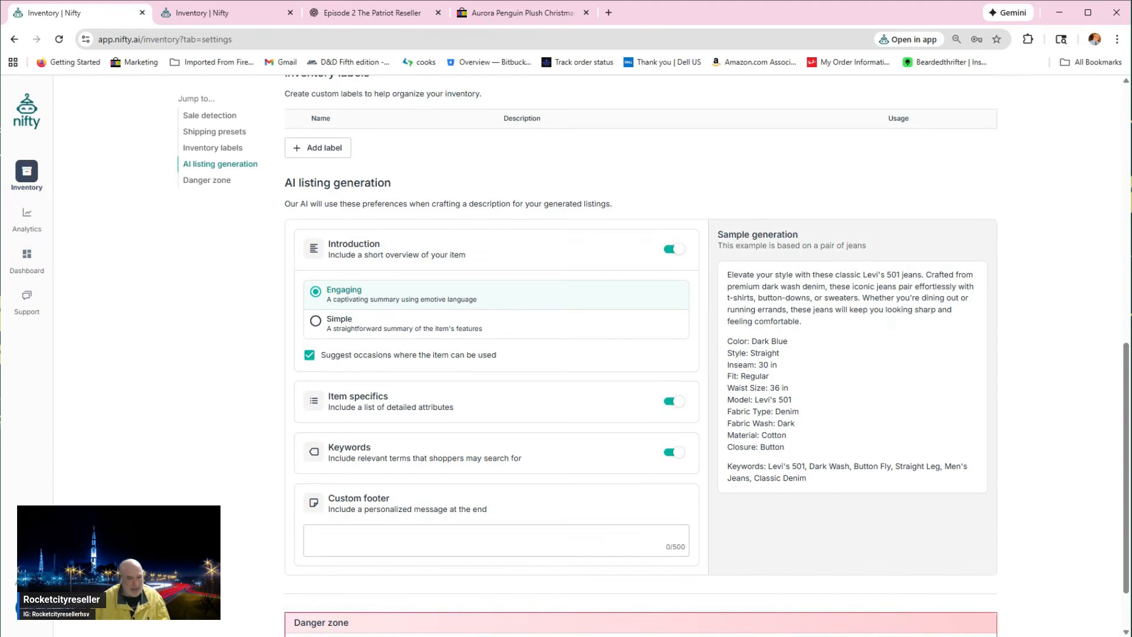
scroll(707, 353, "down", 1)
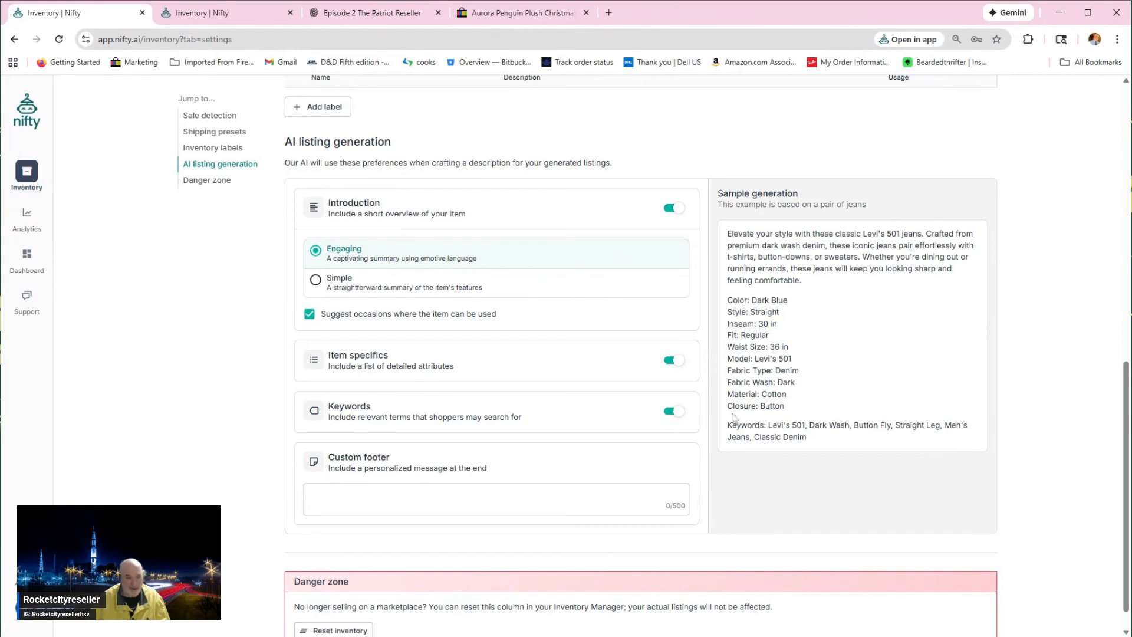
scroll(395, 458, "down", 1)
left_click(401, 472)
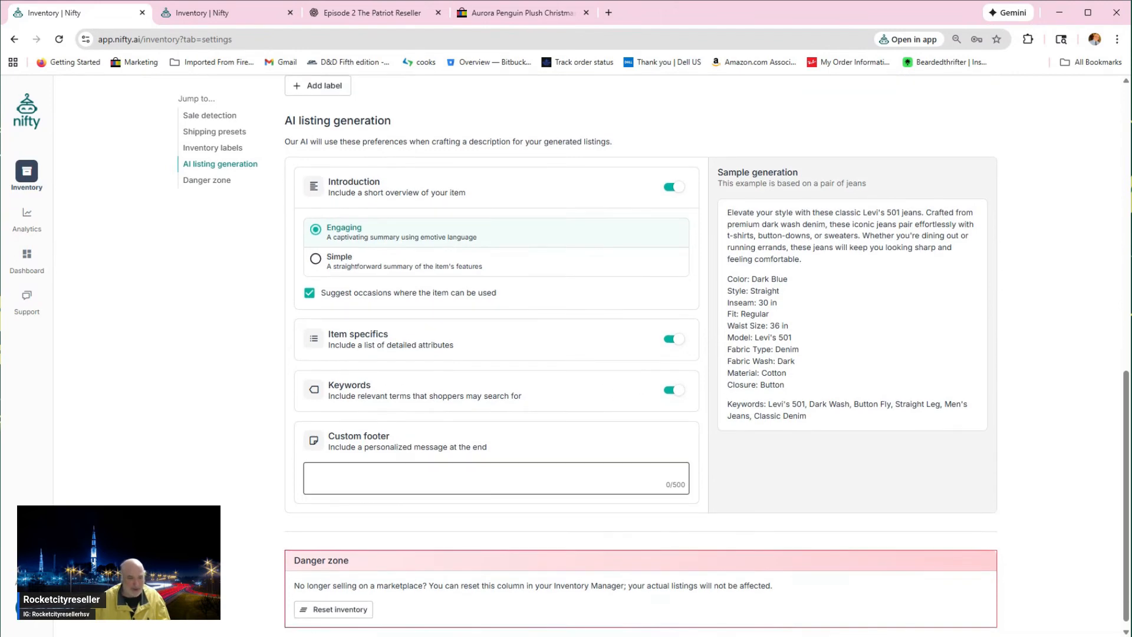
scroll(707, 350, "down", 1)
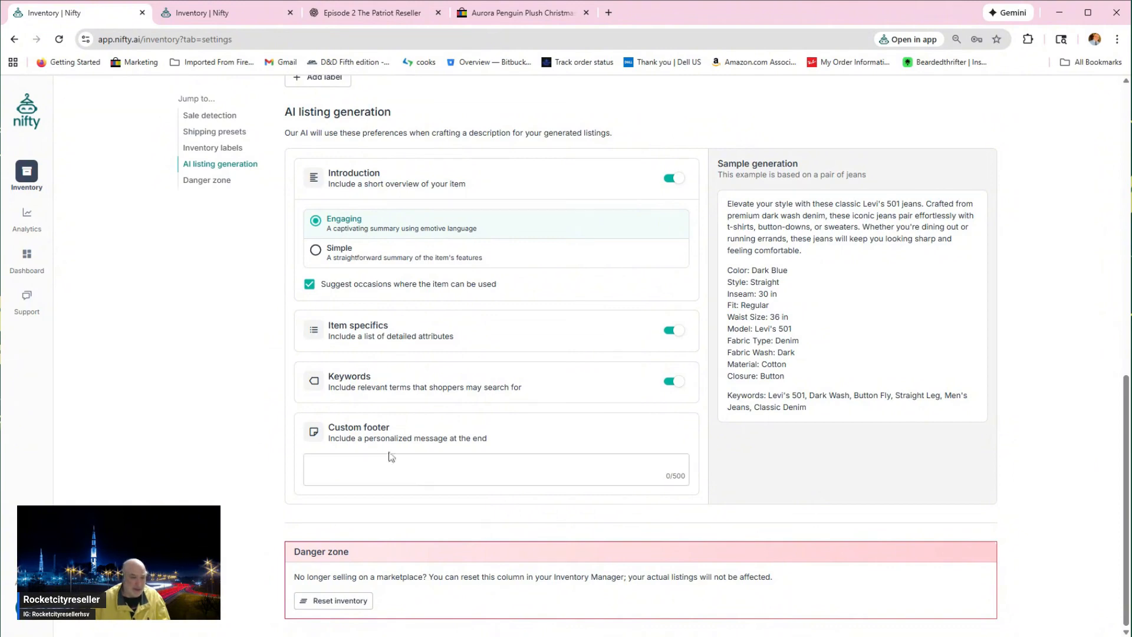
scroll(214, 405, "up", 4)
scroll(214, 406, "up", 7)
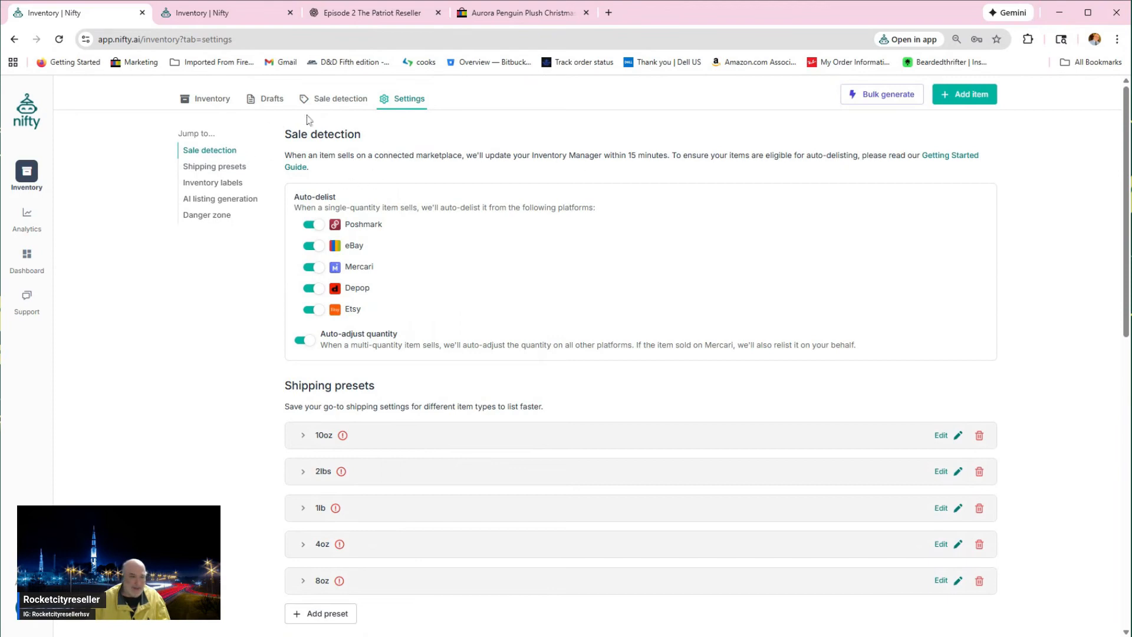
Step: View the bulk AI listing generation form, and return to the inventory to check the saved drafts
left_click(886, 97)
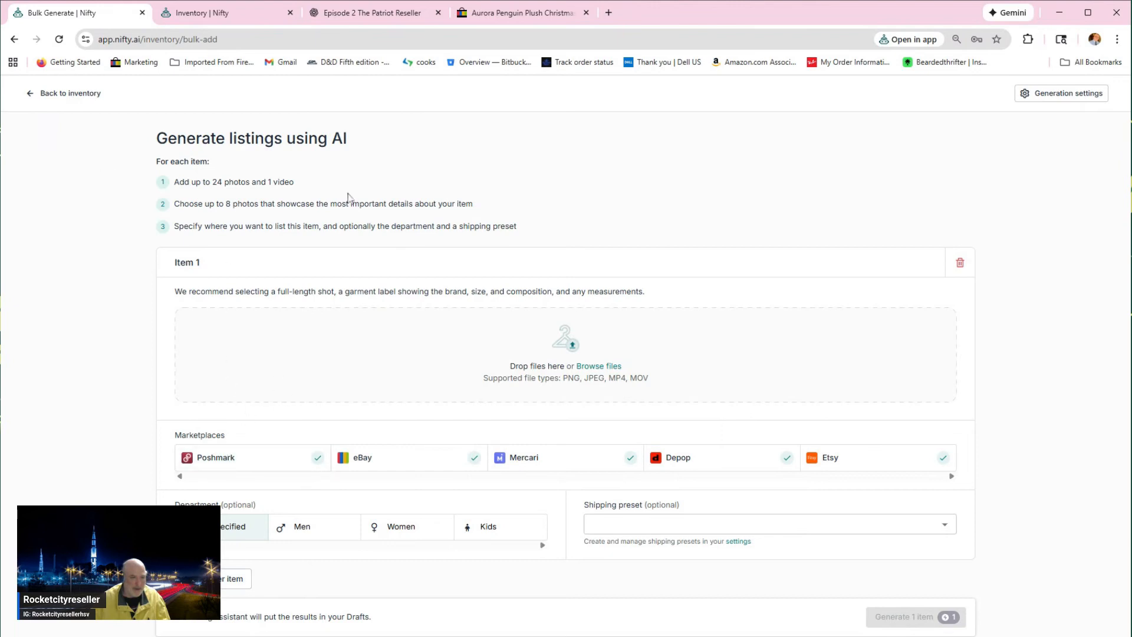
left_click(61, 97)
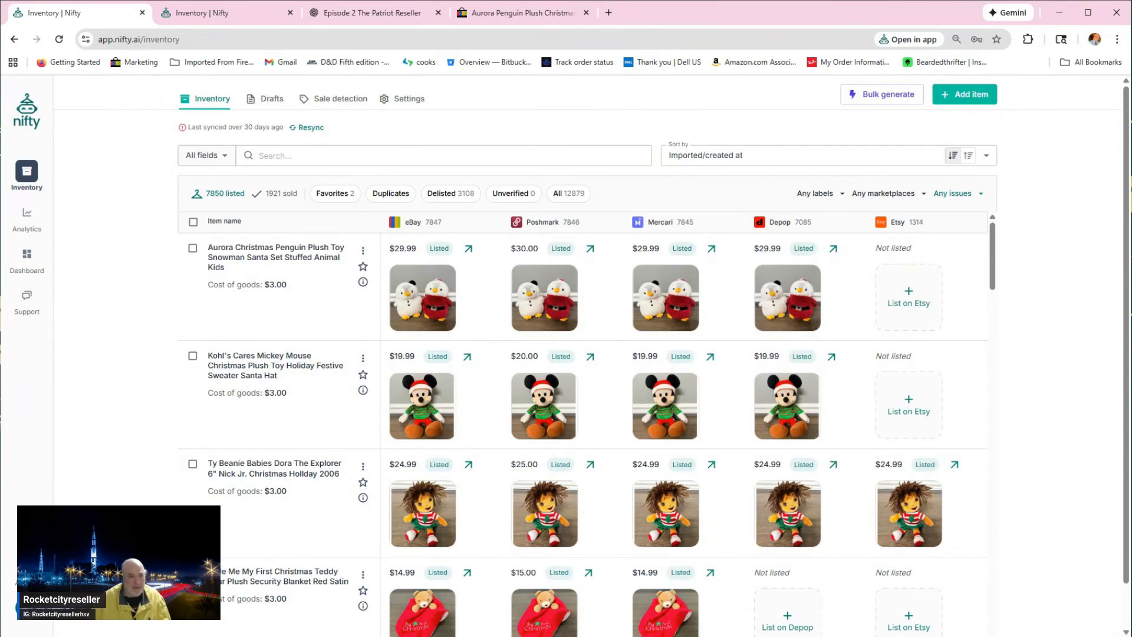
left_click(269, 101)
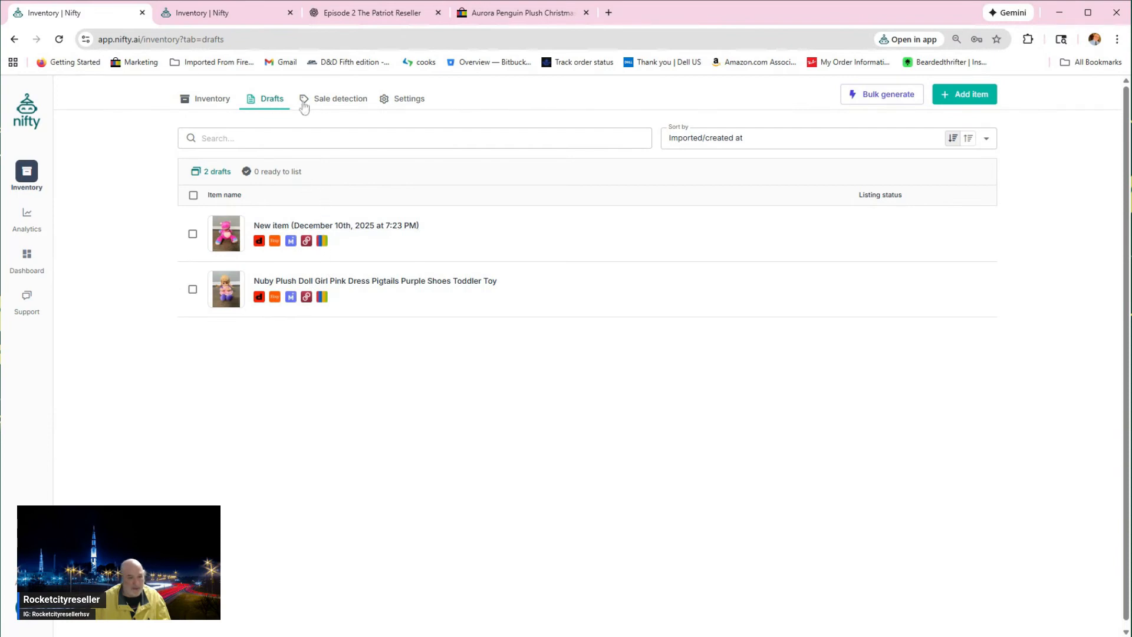
Step: Review the sale detection history of sold items and their auto-delisting status, and revisit the auto-delist settings
left_click(339, 105)
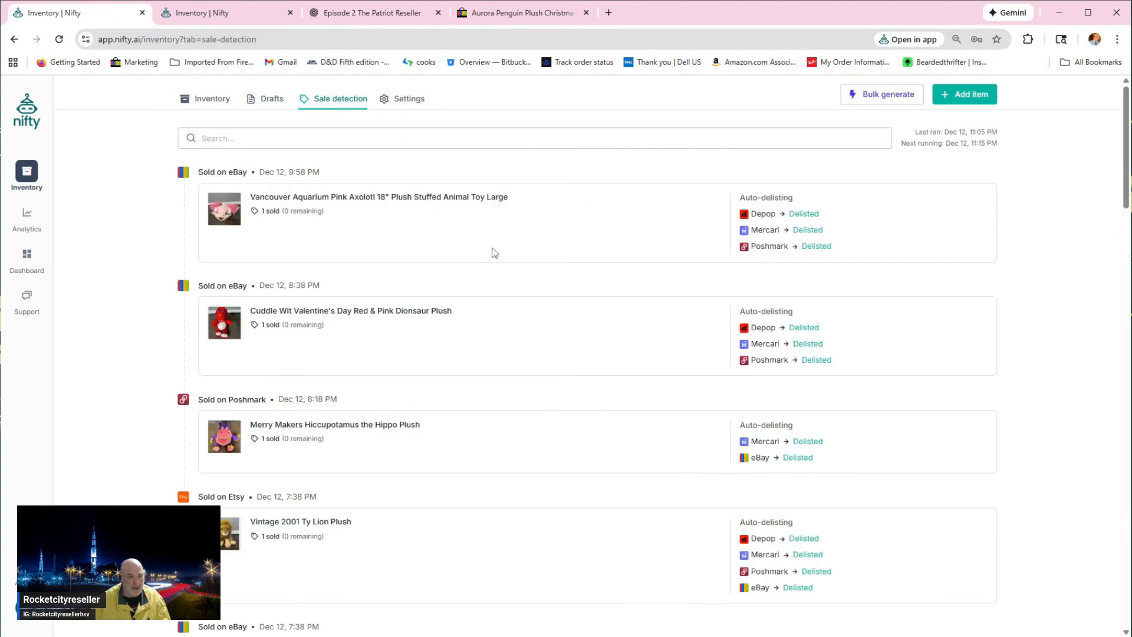
scroll(494, 253, "down", 4)
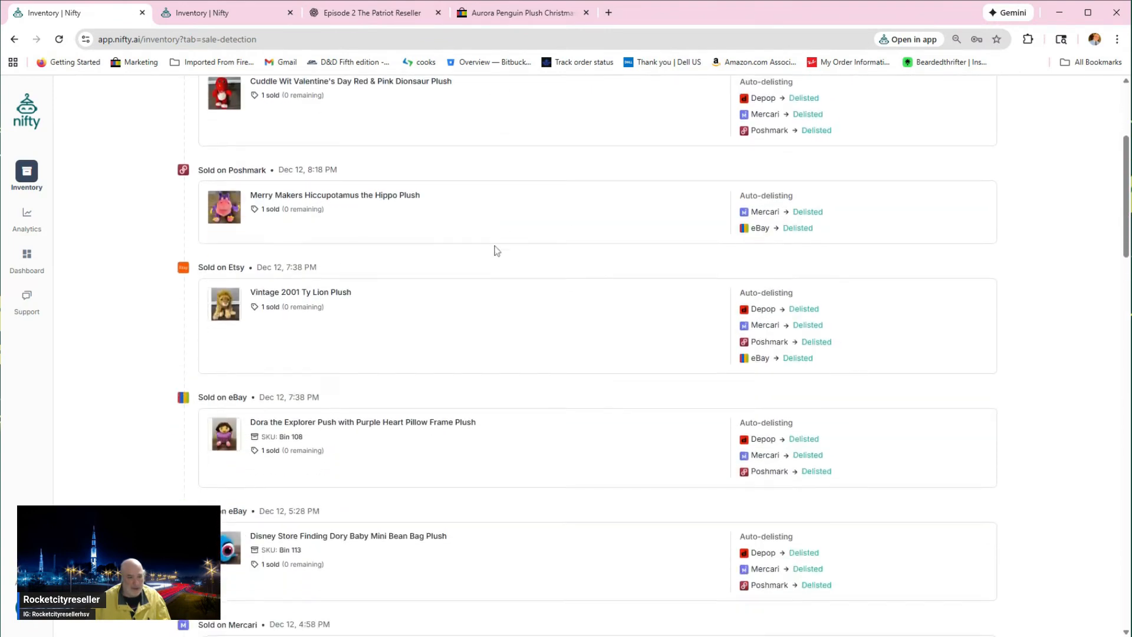
scroll(494, 251, "down", 6)
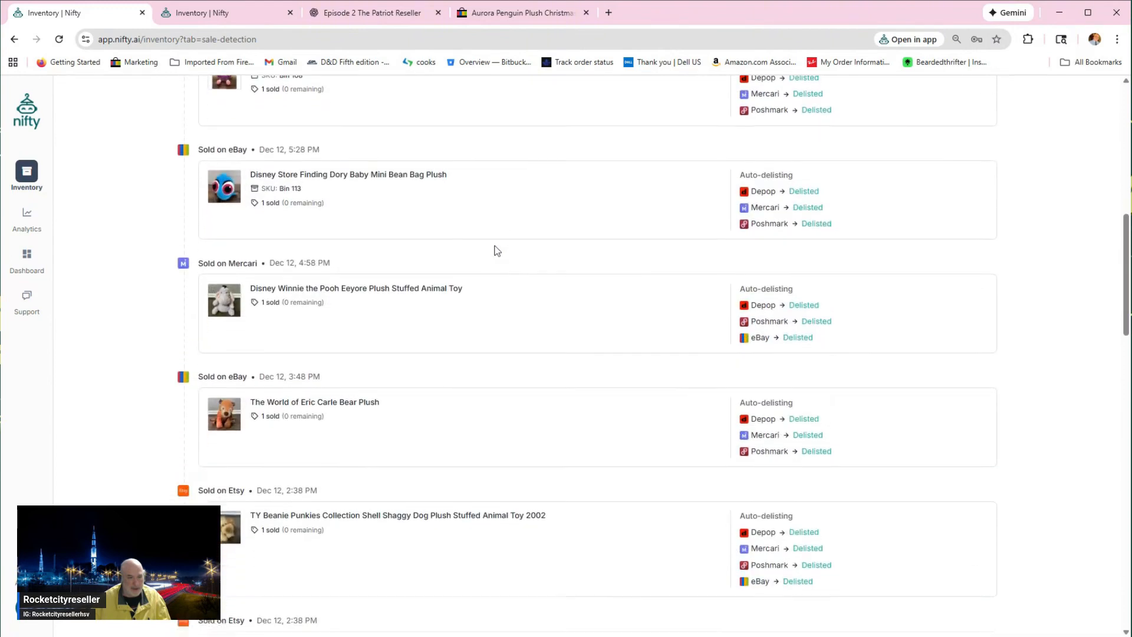
scroll(498, 251, "down", 1)
scroll(654, 372, "down", 3)
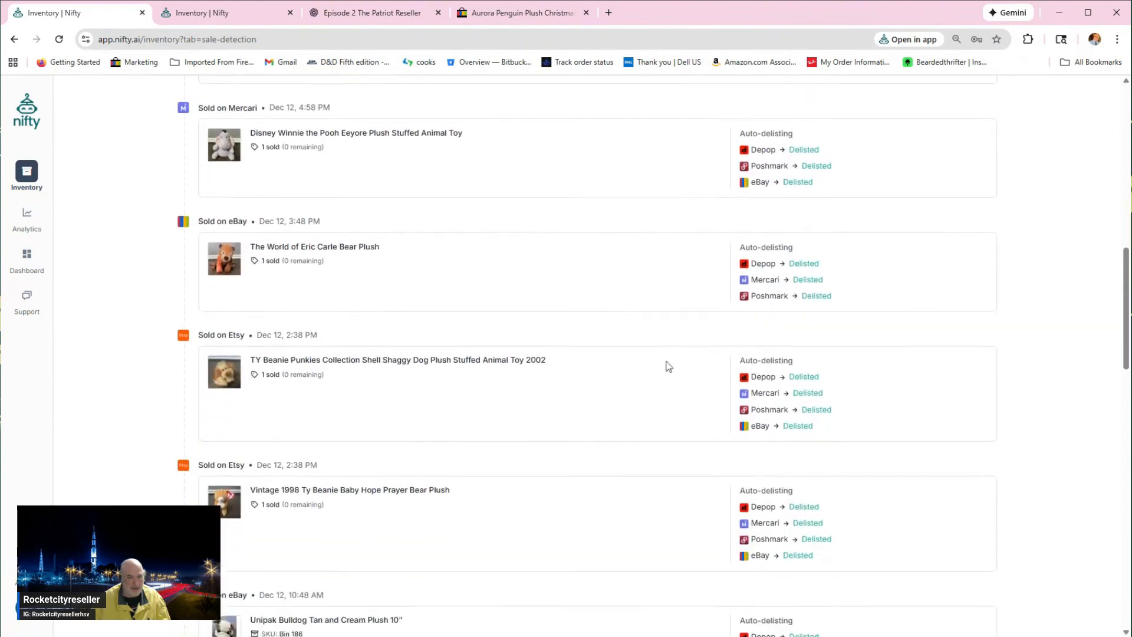
scroll(576, 399, "down", 4)
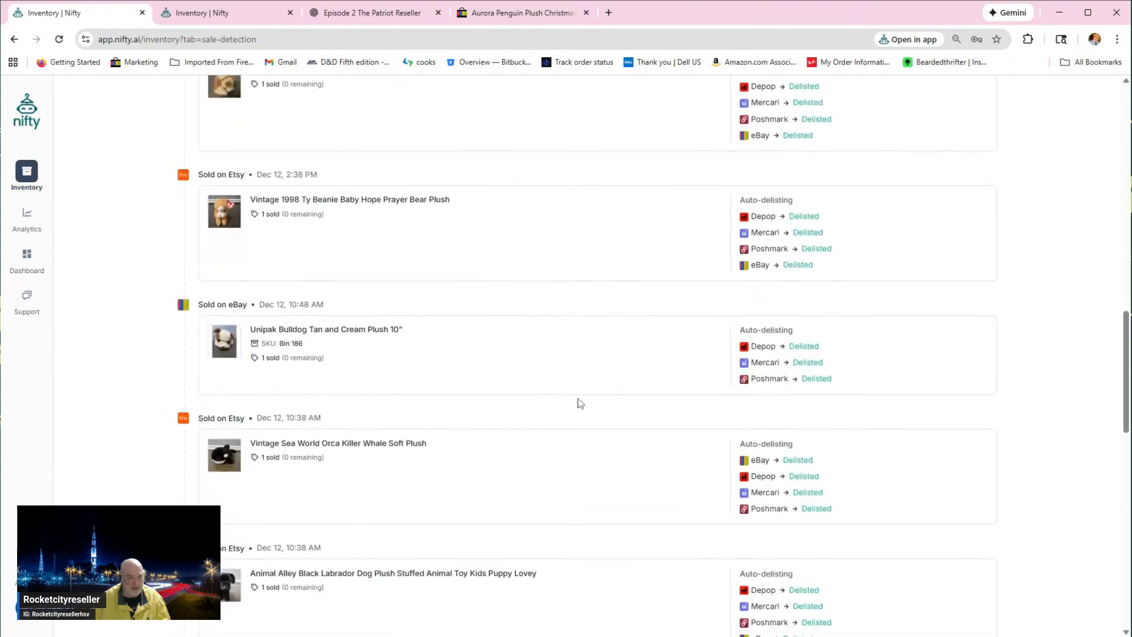
scroll(580, 394, "down", 2)
scroll(582, 393, "down", 10)
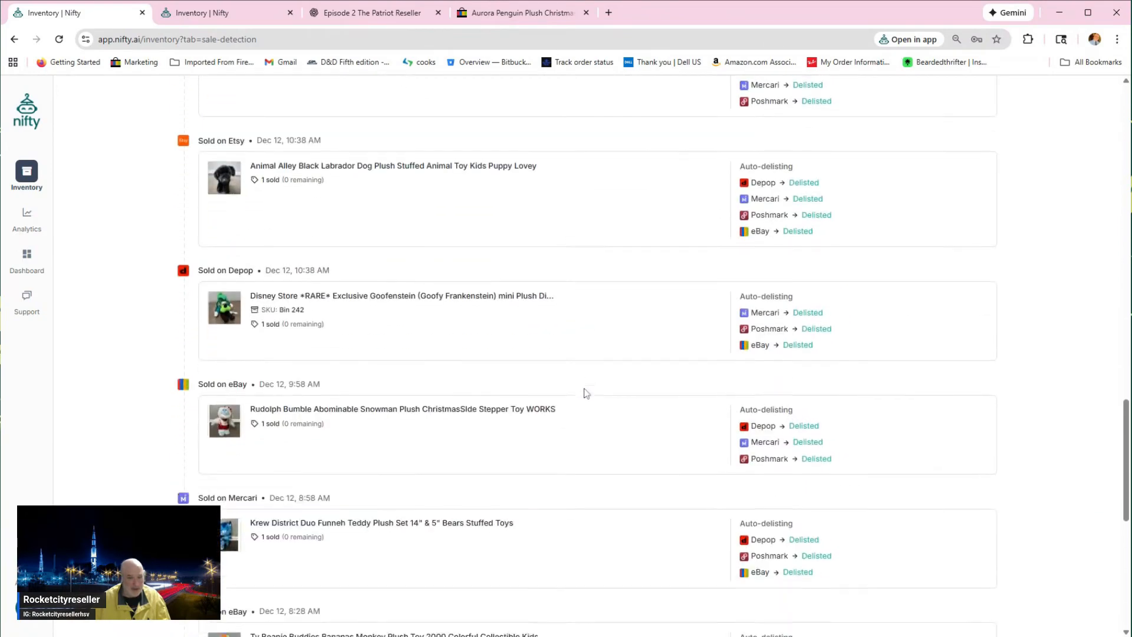
scroll(586, 393, "down", 2)
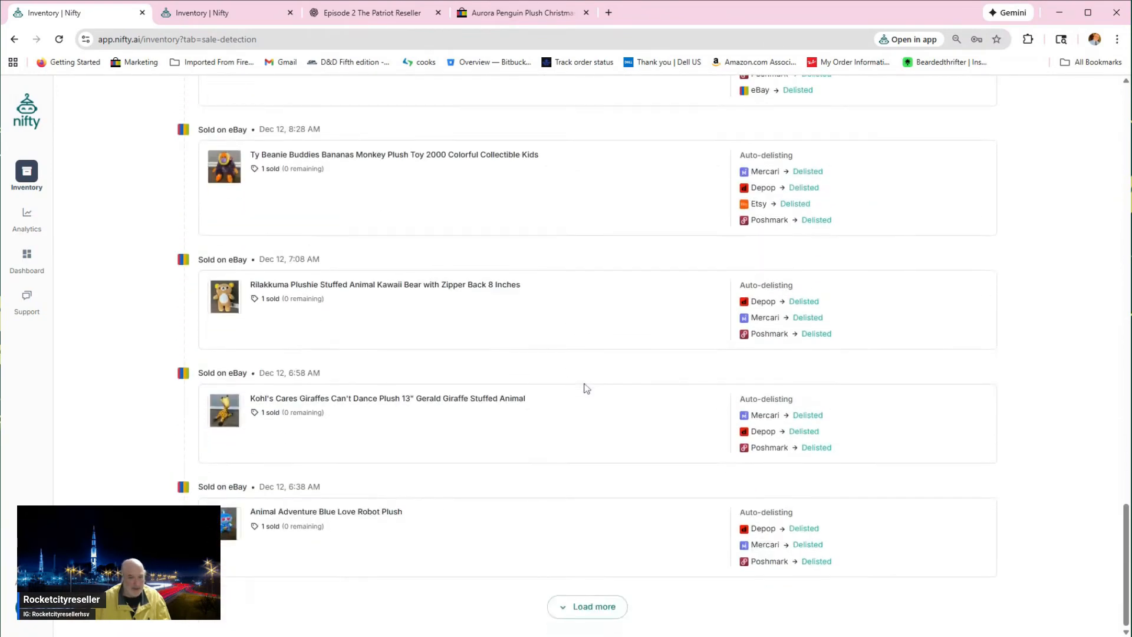
scroll(586, 389, "up", 10)
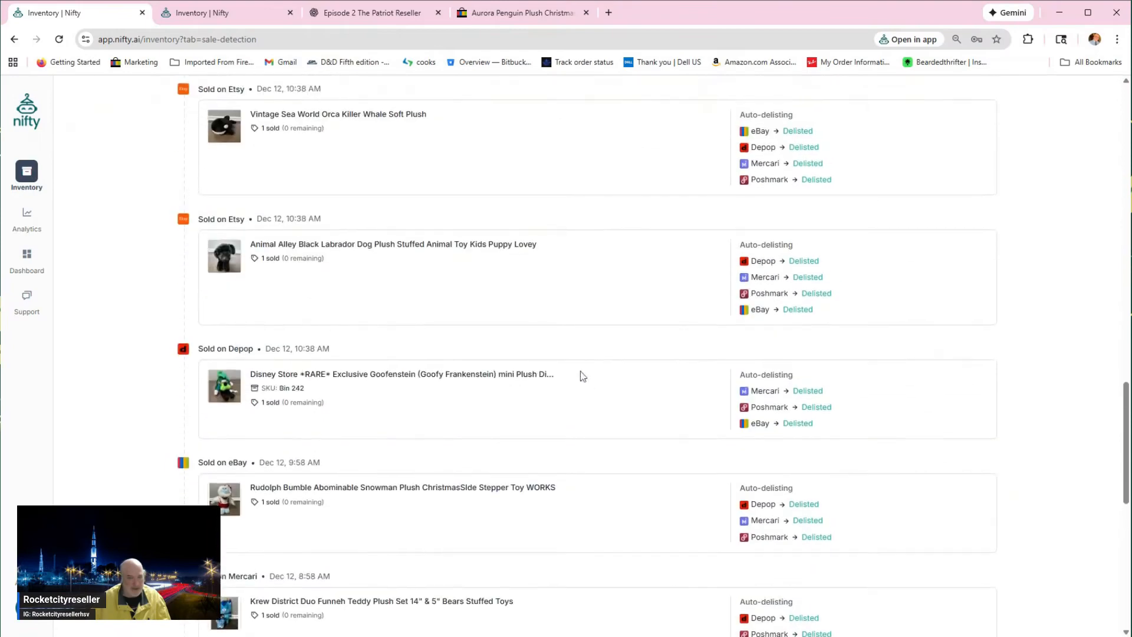
scroll(582, 376, "up", 10)
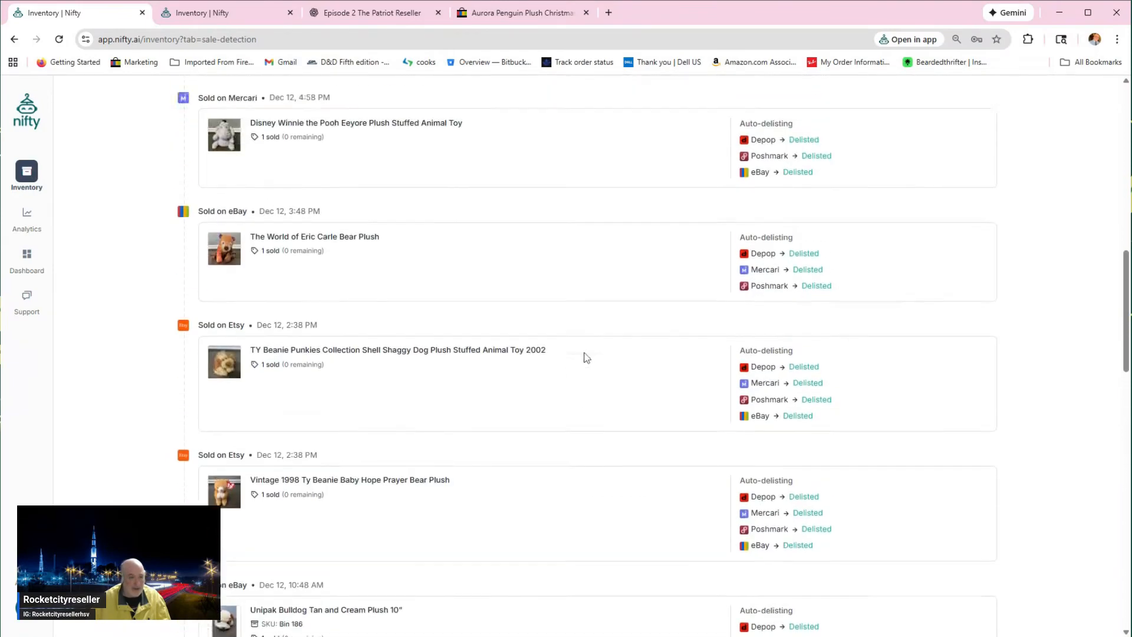
scroll(586, 358, "up", 10)
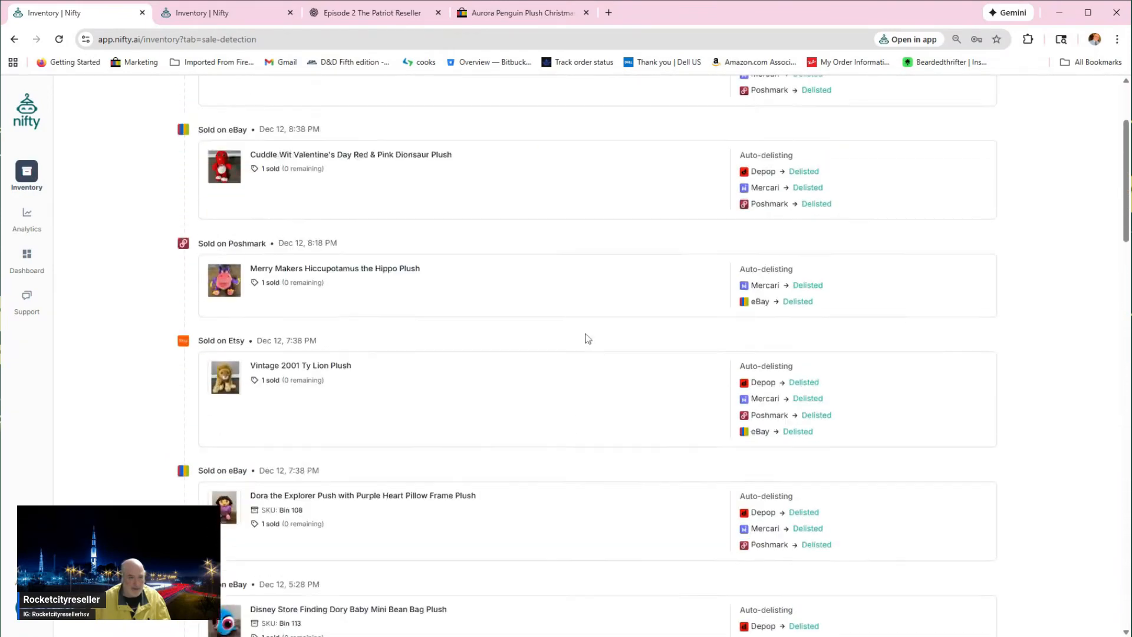
scroll(586, 339, "up", 3)
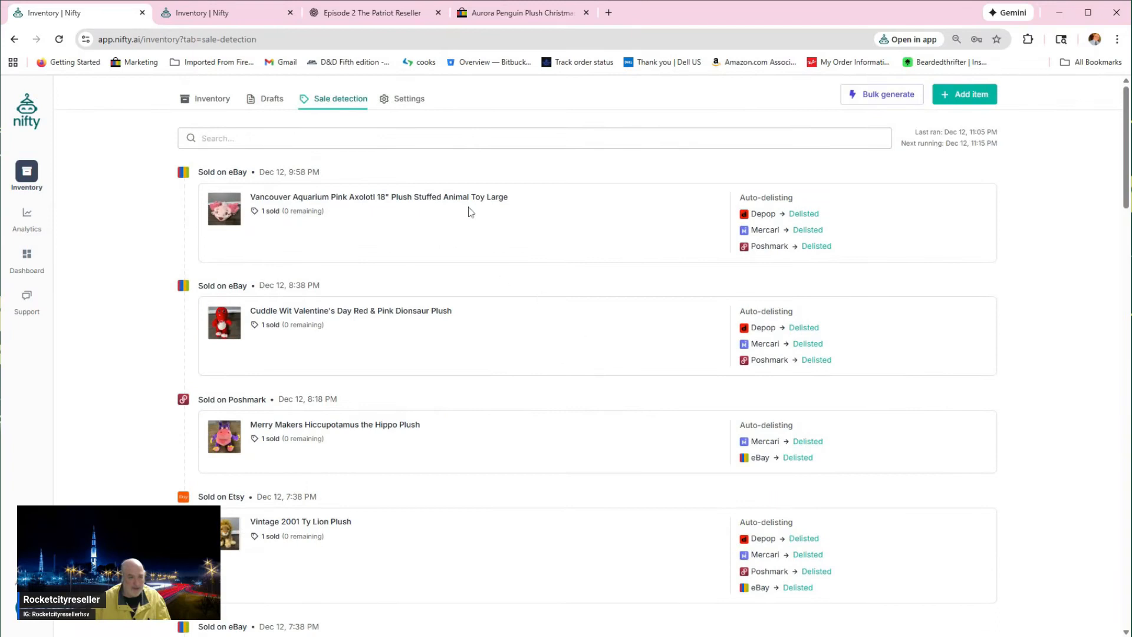
left_click(399, 100)
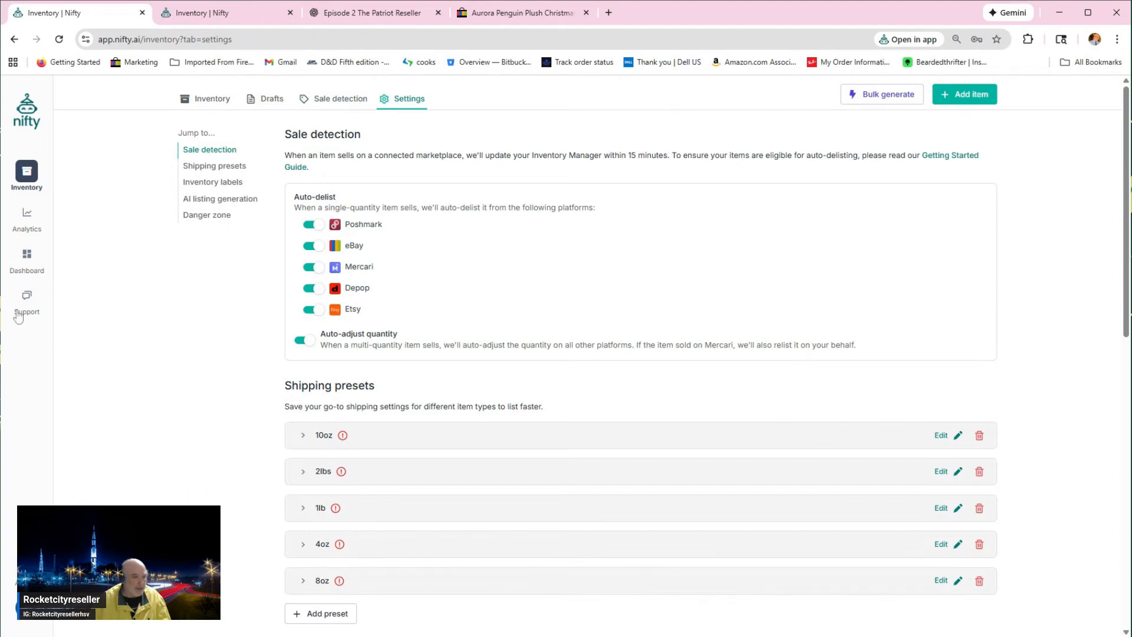
Step: Open Analytics and review the orders and expenses pages
left_click(33, 226)
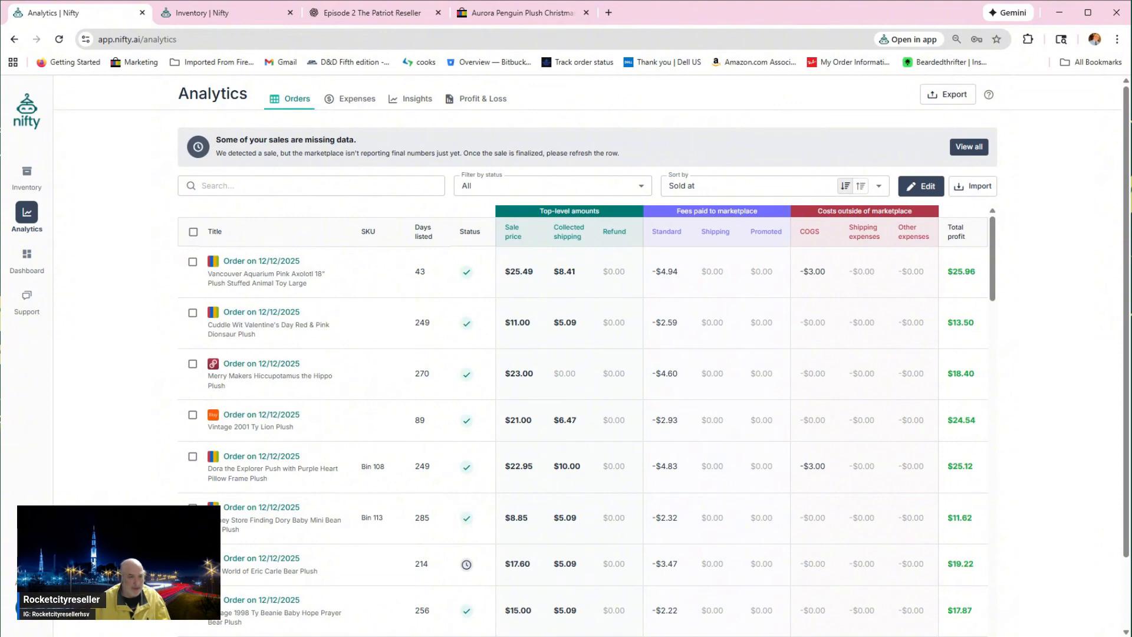
left_click(349, 104)
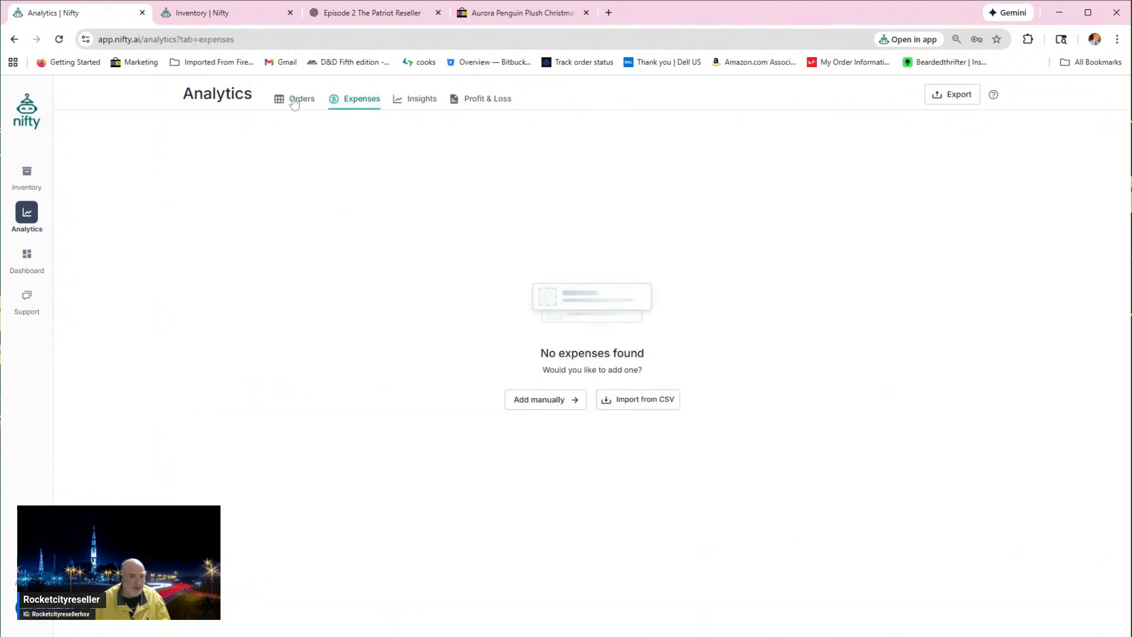
left_click(295, 103)
left_click(355, 105)
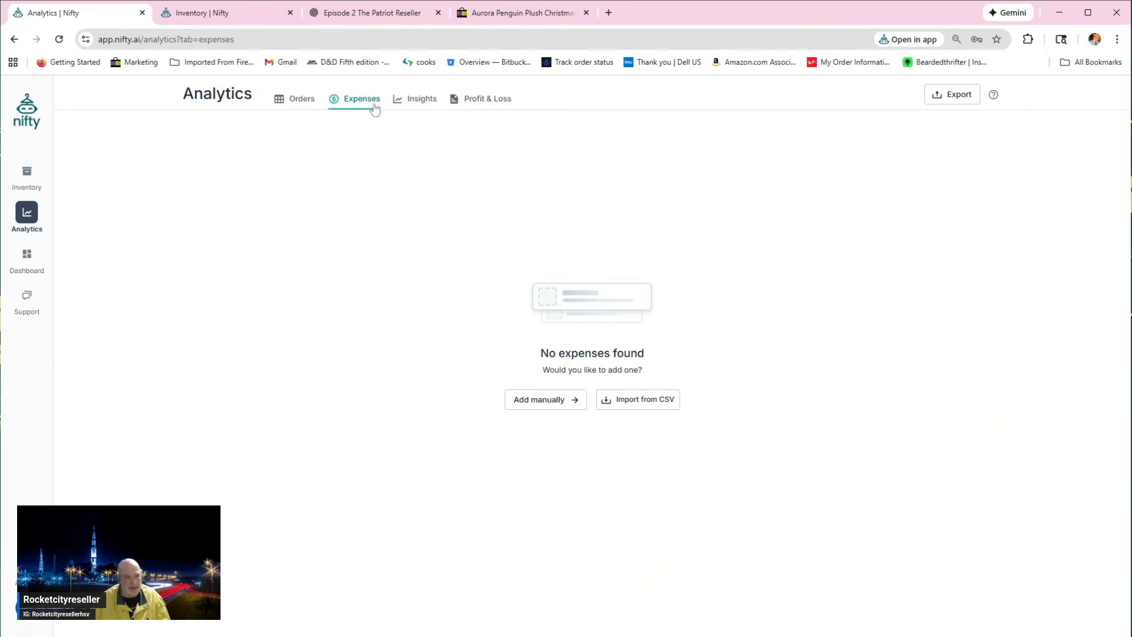
Step: Show the analytics insights with the period's start date set to 12/01/2025
left_click(421, 105)
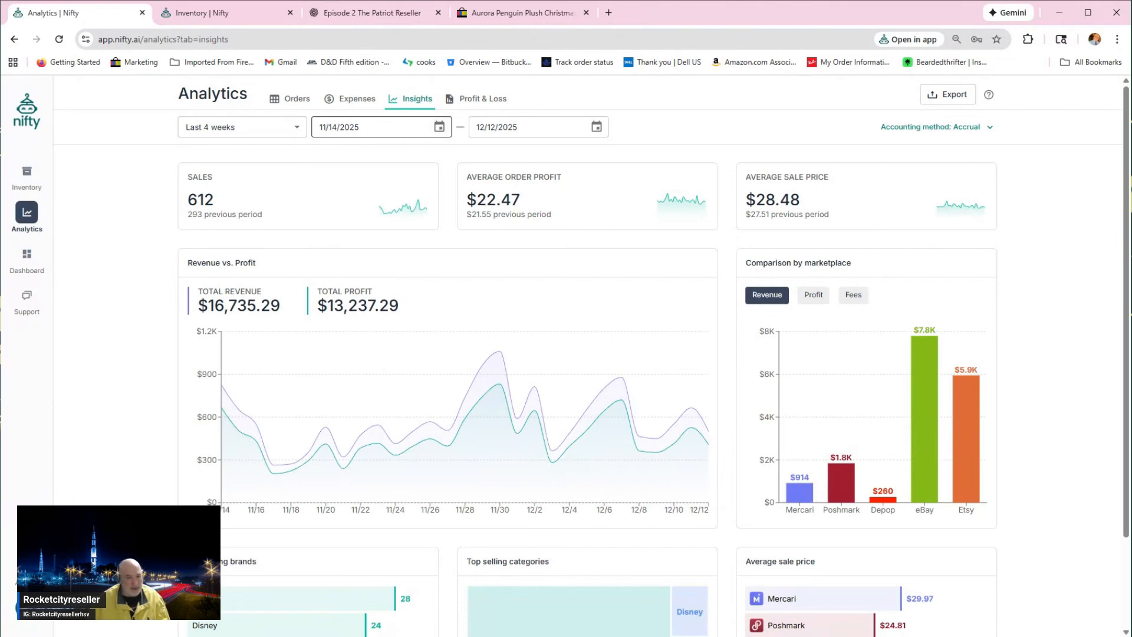
left_click(439, 128)
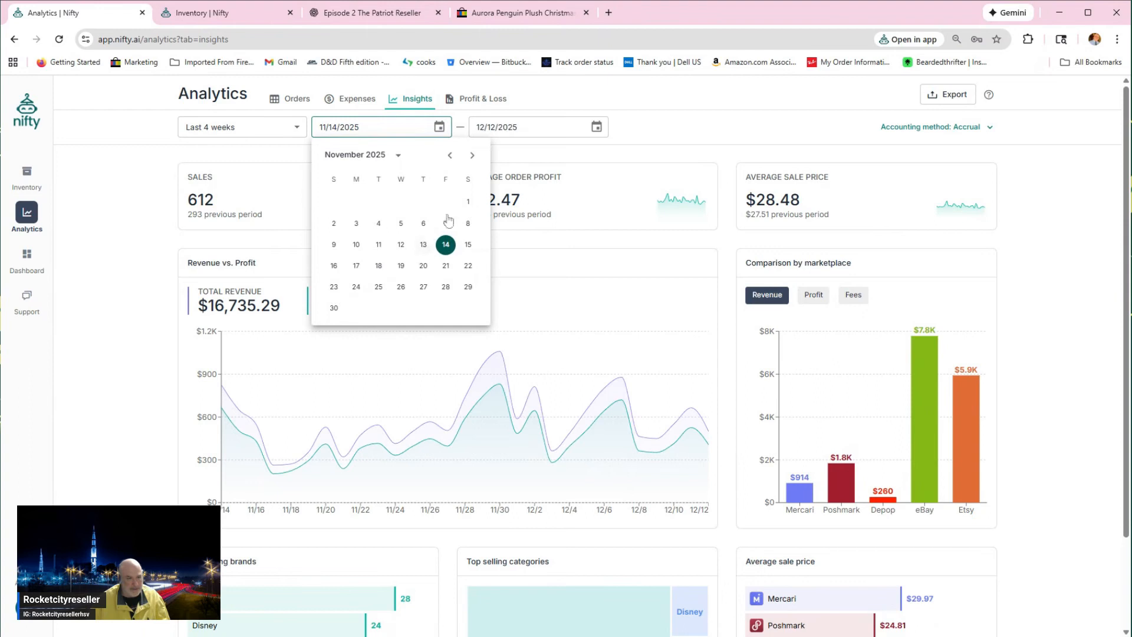
left_click(472, 156)
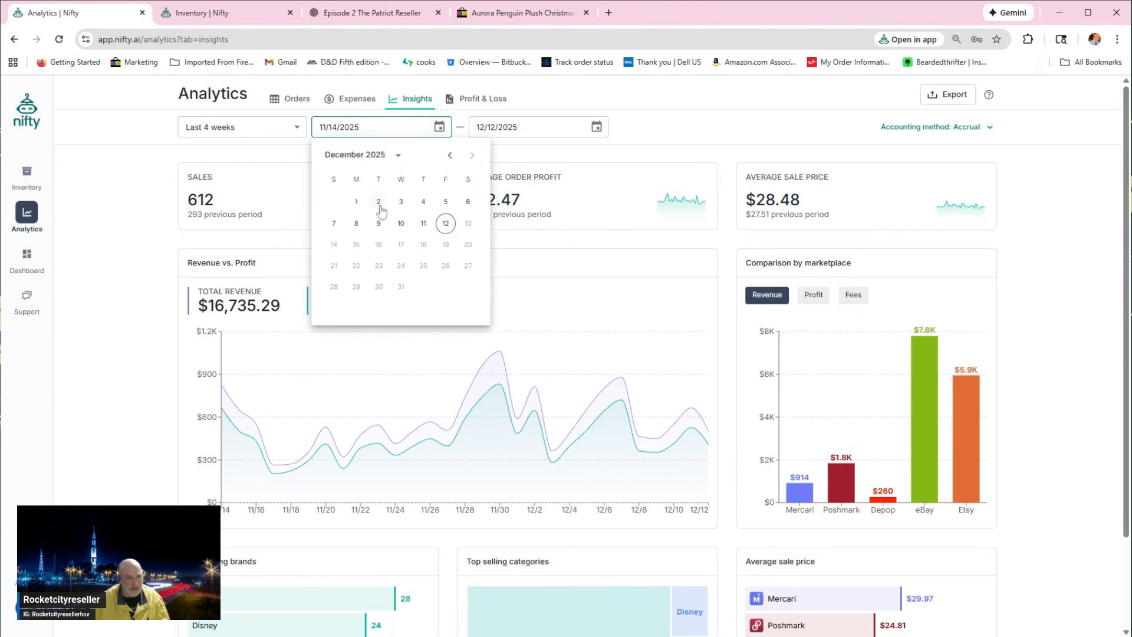
left_click(355, 201)
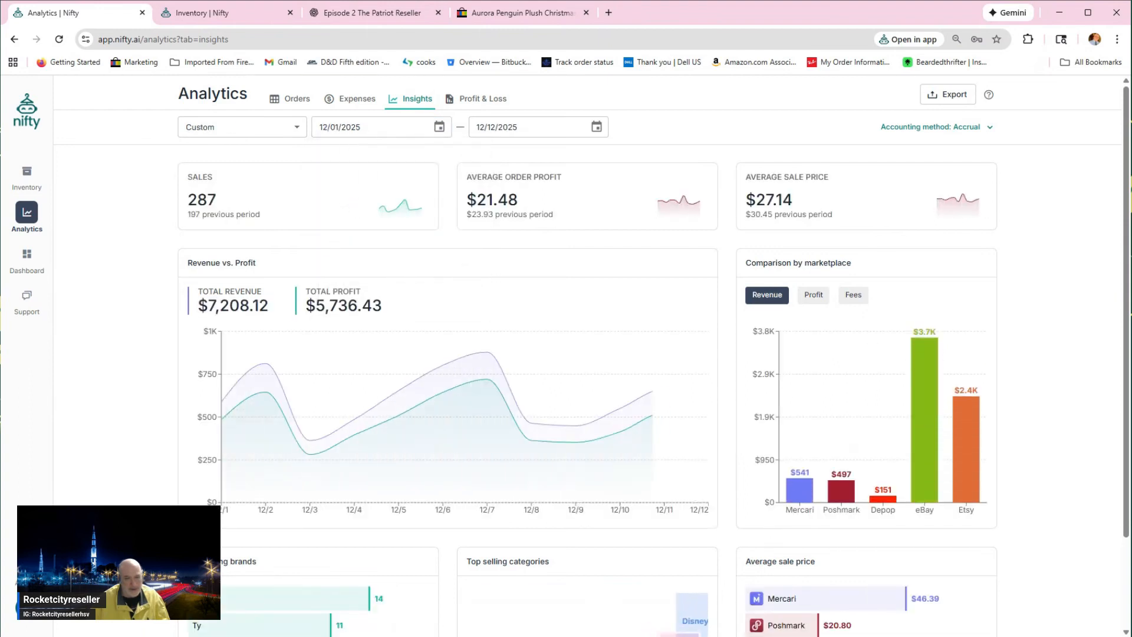
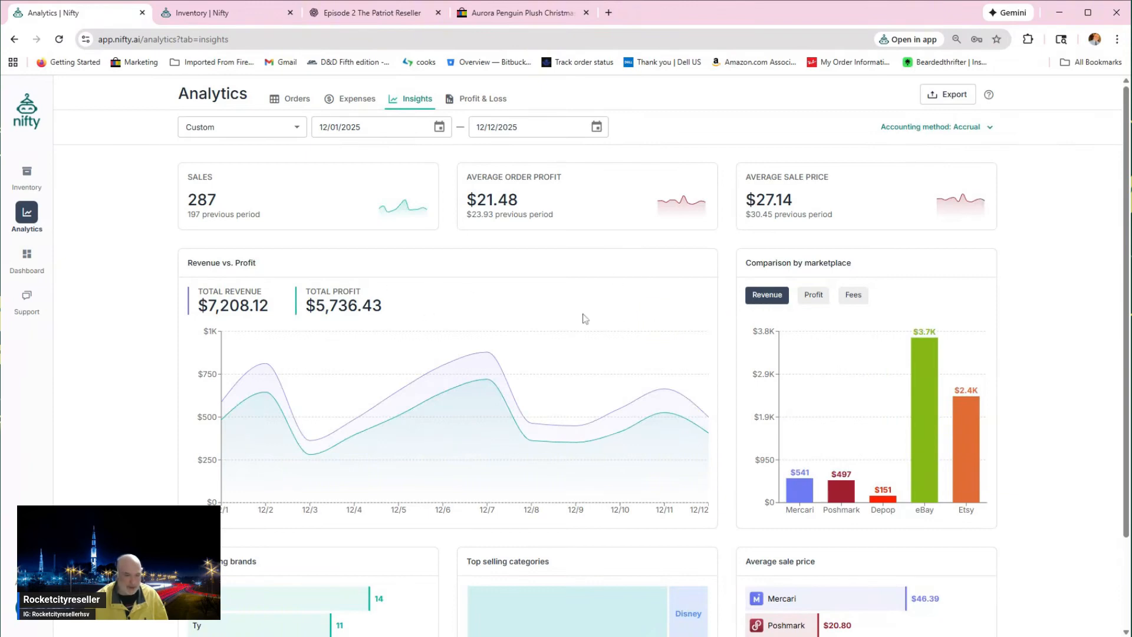
Step: Compare the marketplaces by fees in the analytics insights, and return the comparison to revenue
scroll(586, 319, "down", 1)
scroll(586, 318, "down", 2)
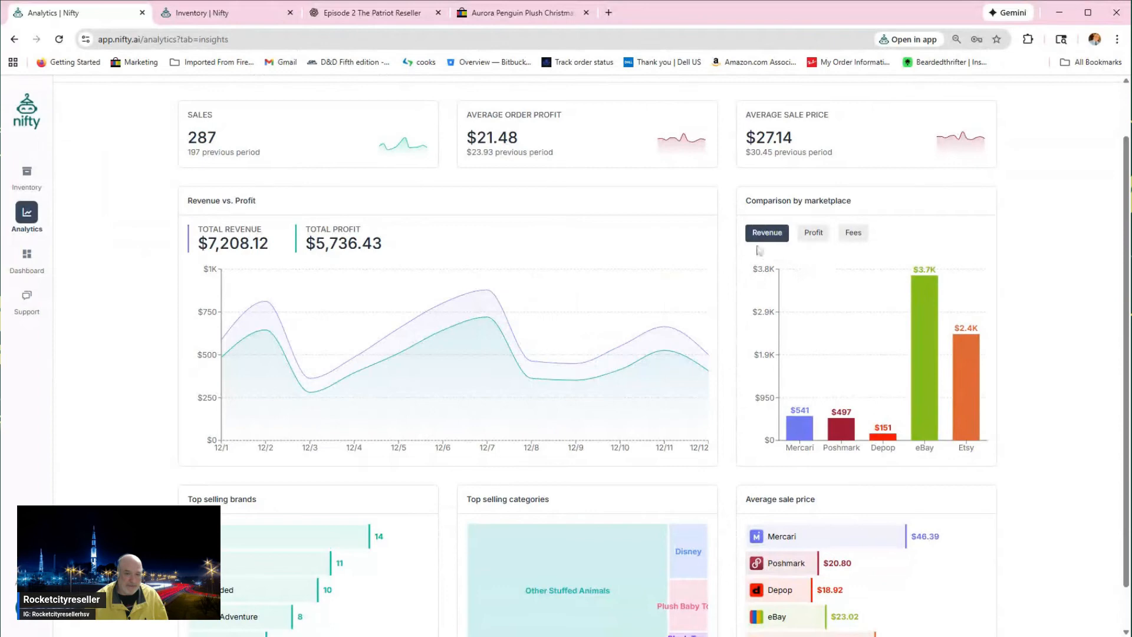
left_click(860, 241)
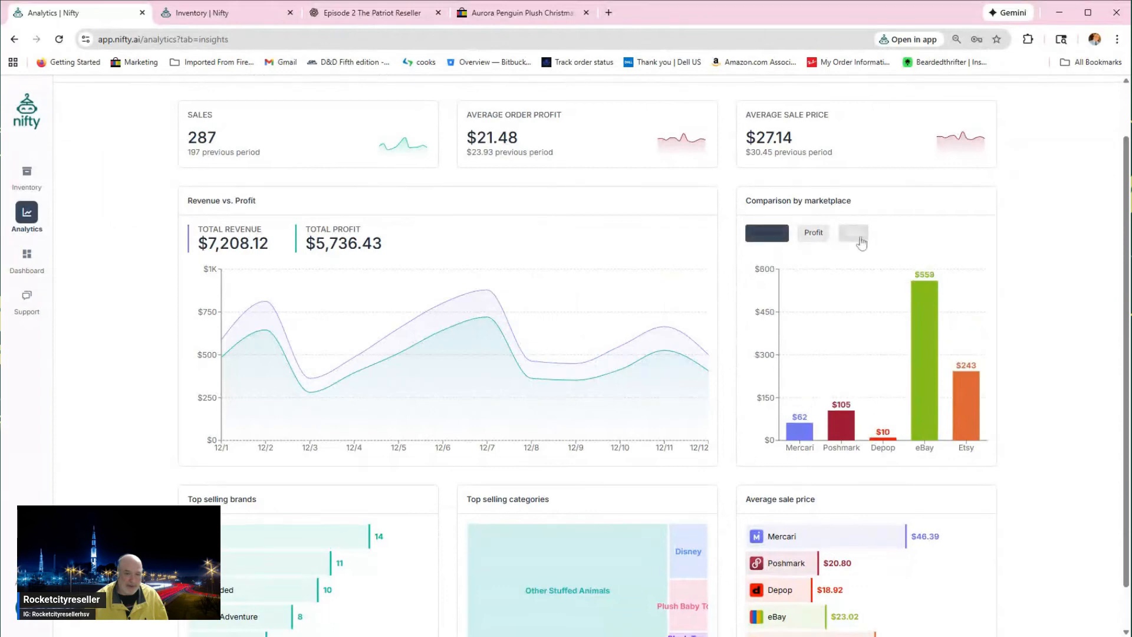
left_click(777, 237)
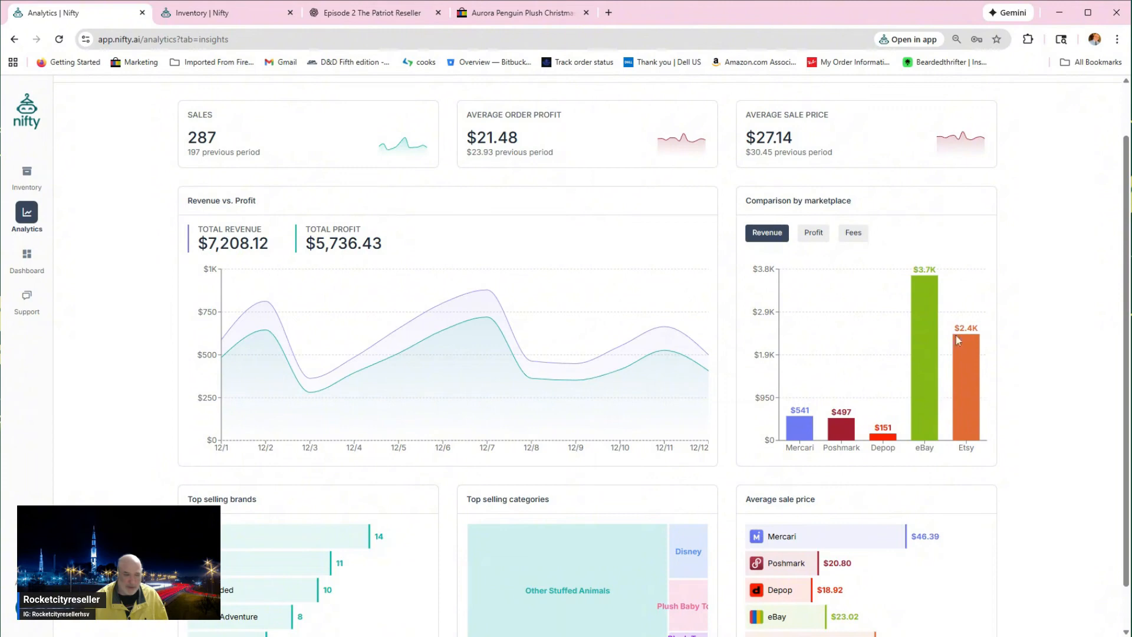
Step: Set the insights period's start date to 10/01/2025 and highlight the total revenue figure
scroll(957, 339, "up", 2)
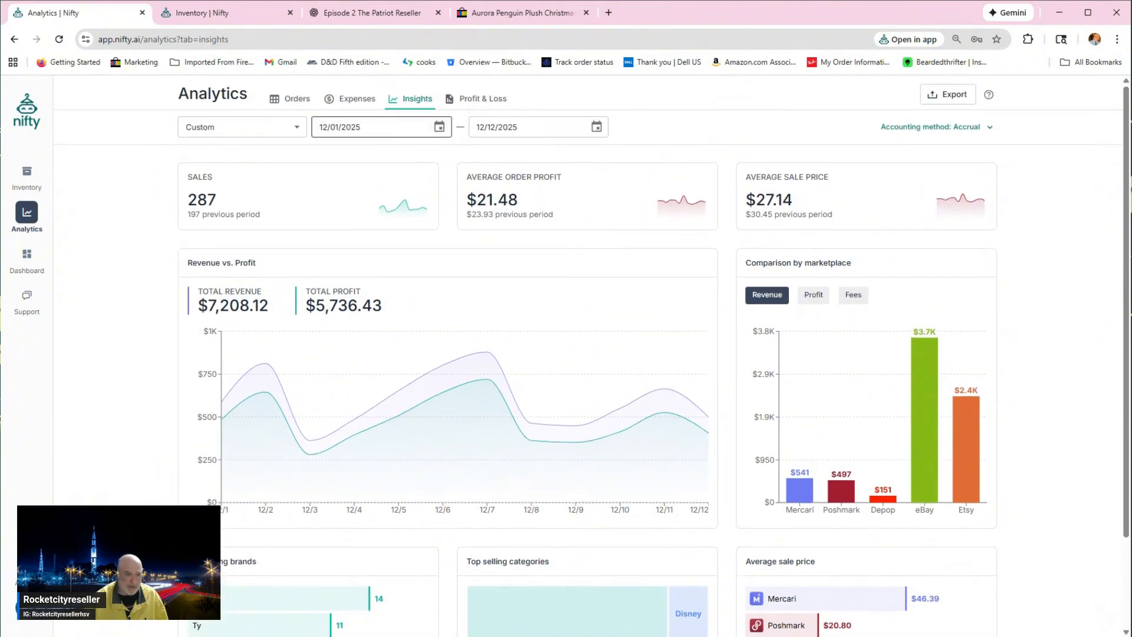
left_click(440, 127)
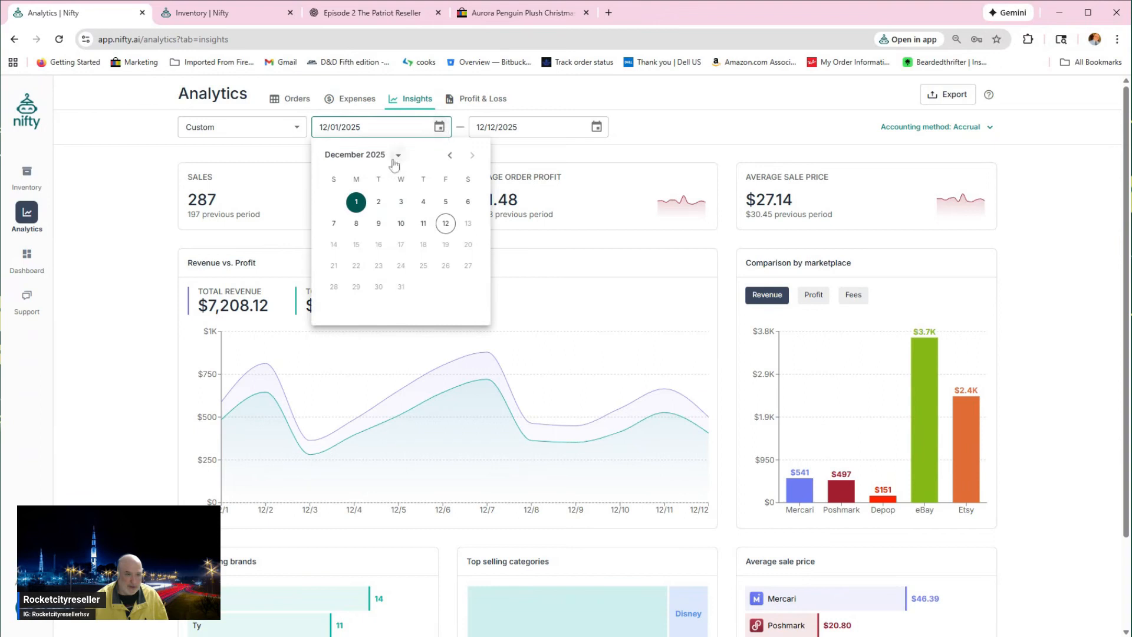
left_click(451, 156)
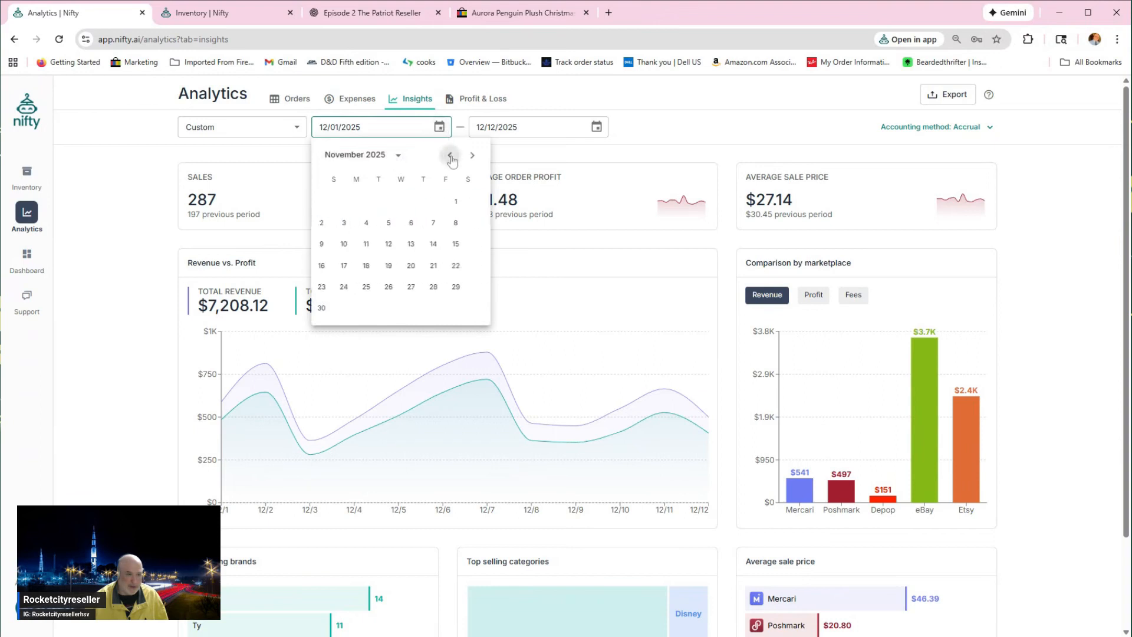
left_click(450, 156)
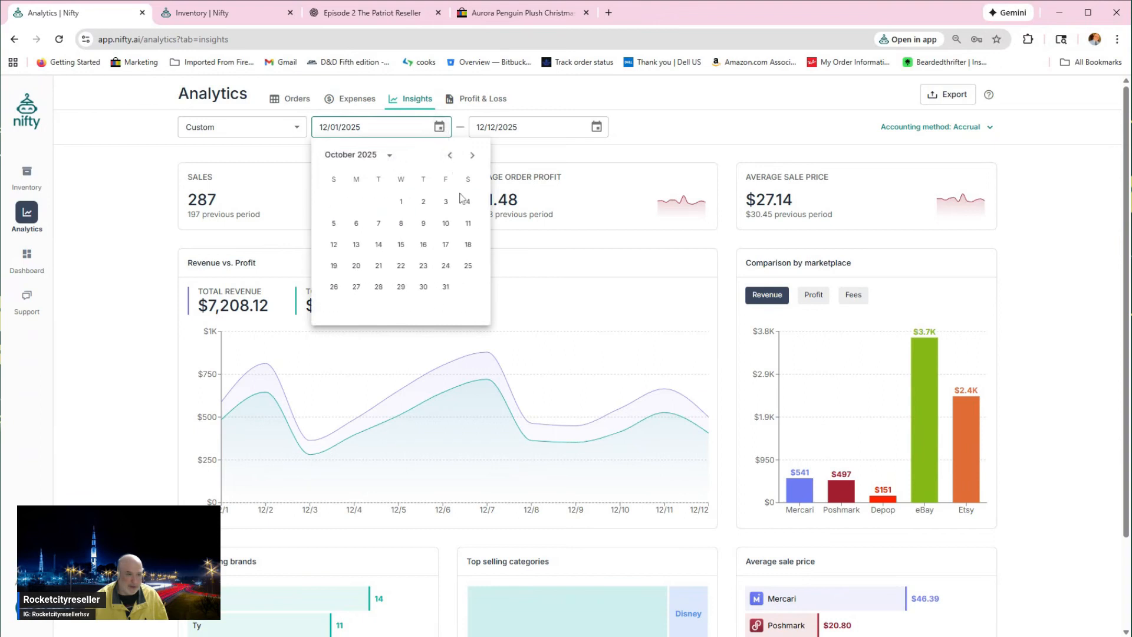
left_click(402, 201)
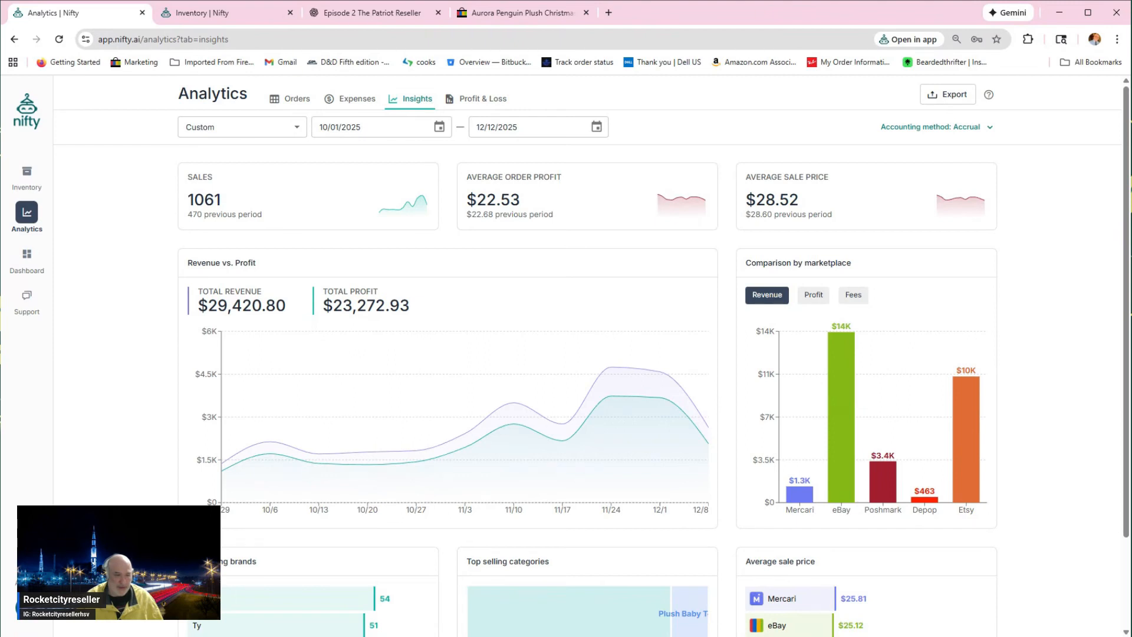
left_click_drag(208, 305, 286, 305)
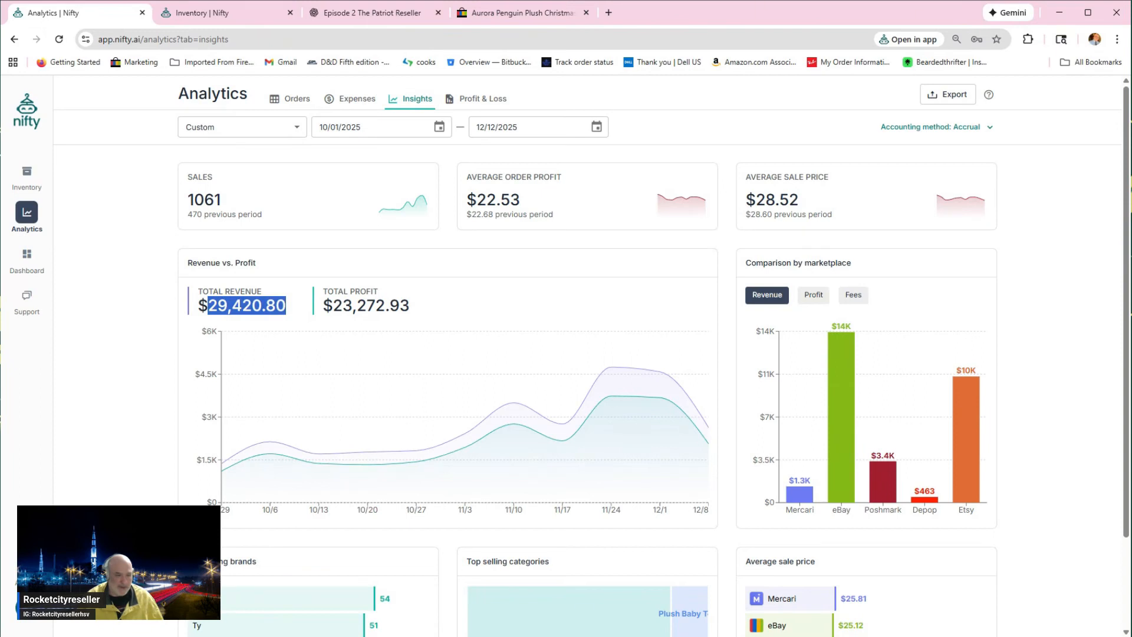
left_click(285, 305)
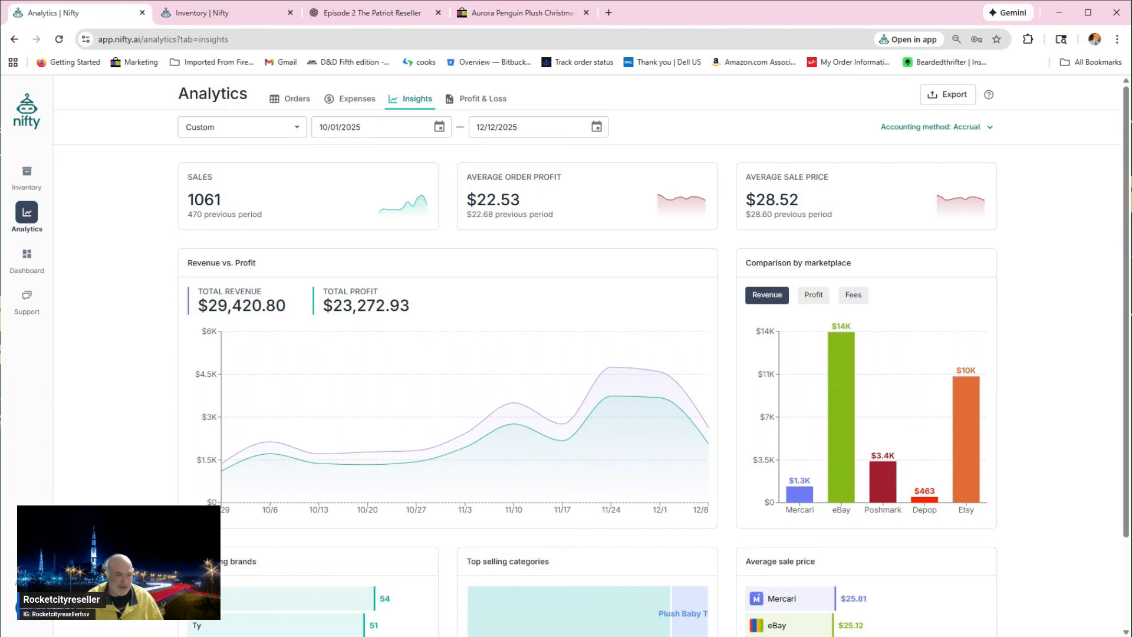
left_click_drag(208, 305, 286, 305)
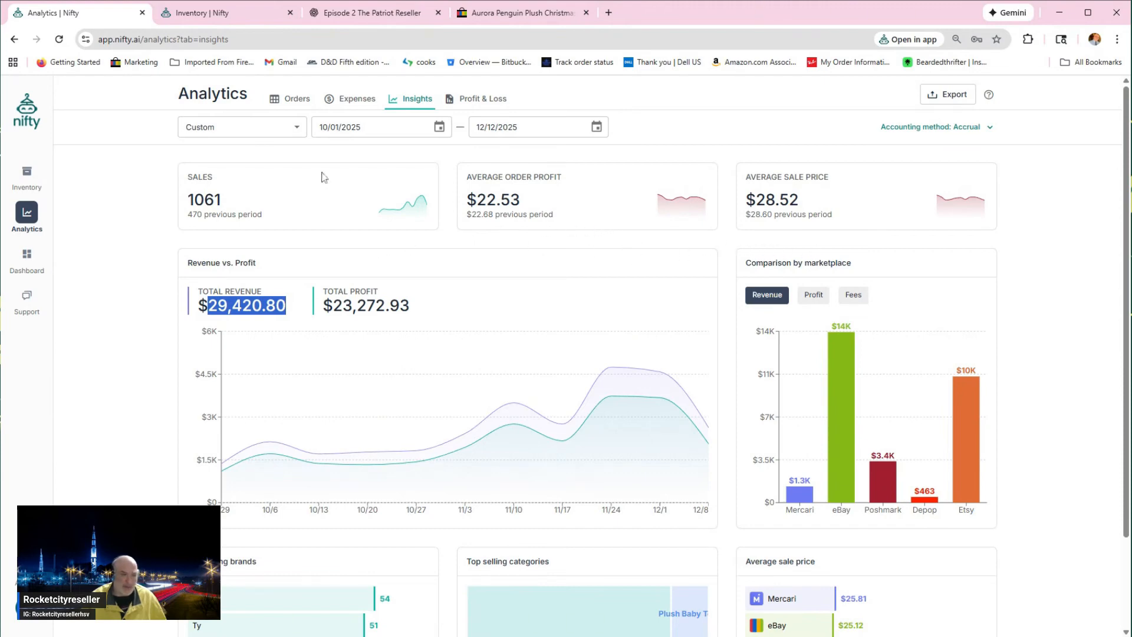
Step: Review the automation dashboard for Poshmark, eBay, Mercari and Depop, and view the support assistant page
left_click(23, 255)
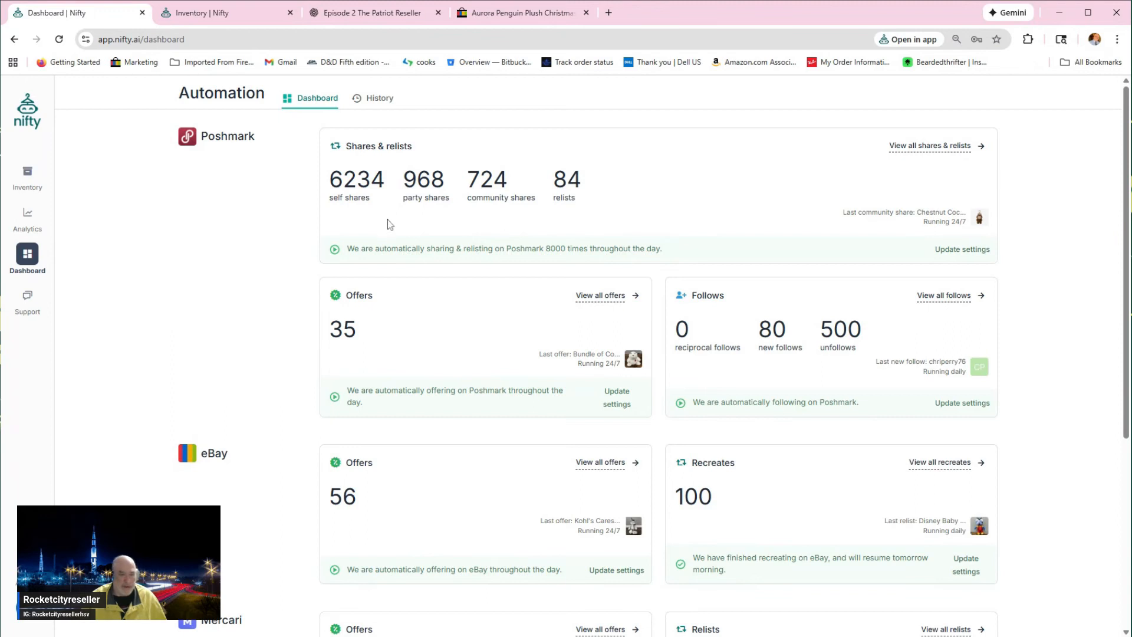
scroll(393, 275, "down", 1)
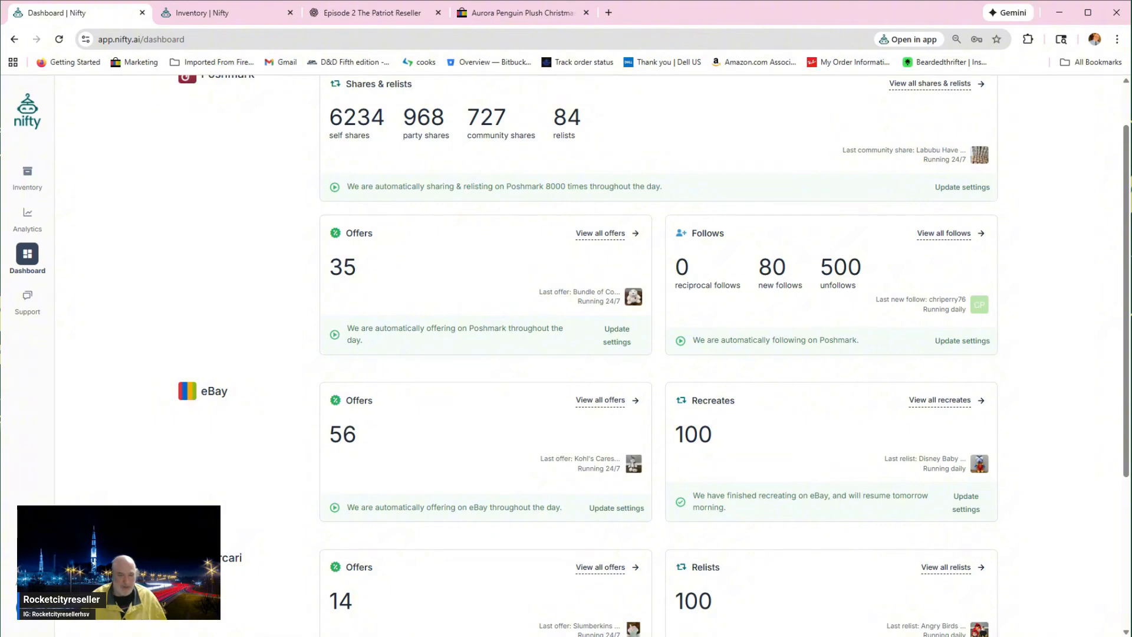
scroll(384, 261, "down", 1)
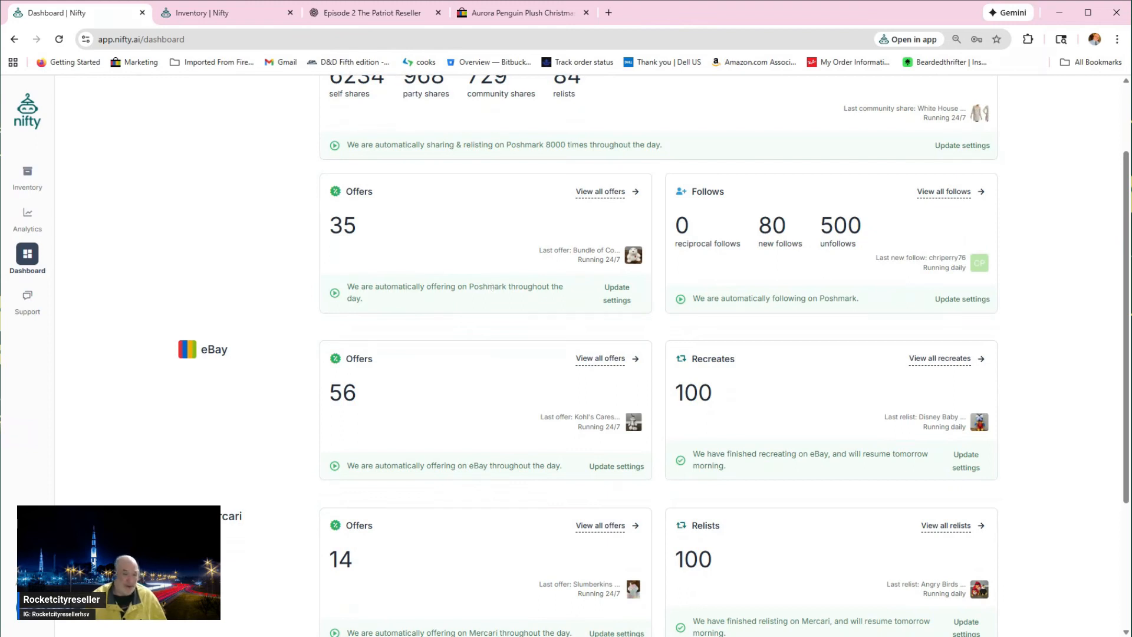
scroll(537, 313, "down", 1)
scroll(538, 313, "down", 3)
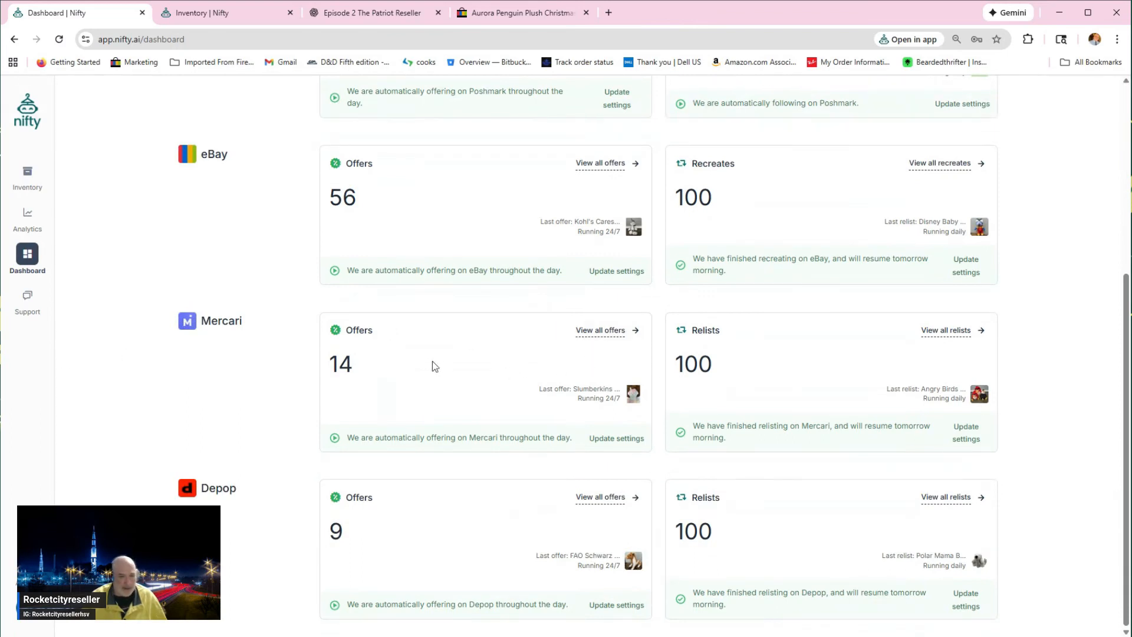
scroll(577, 384, "up", 3)
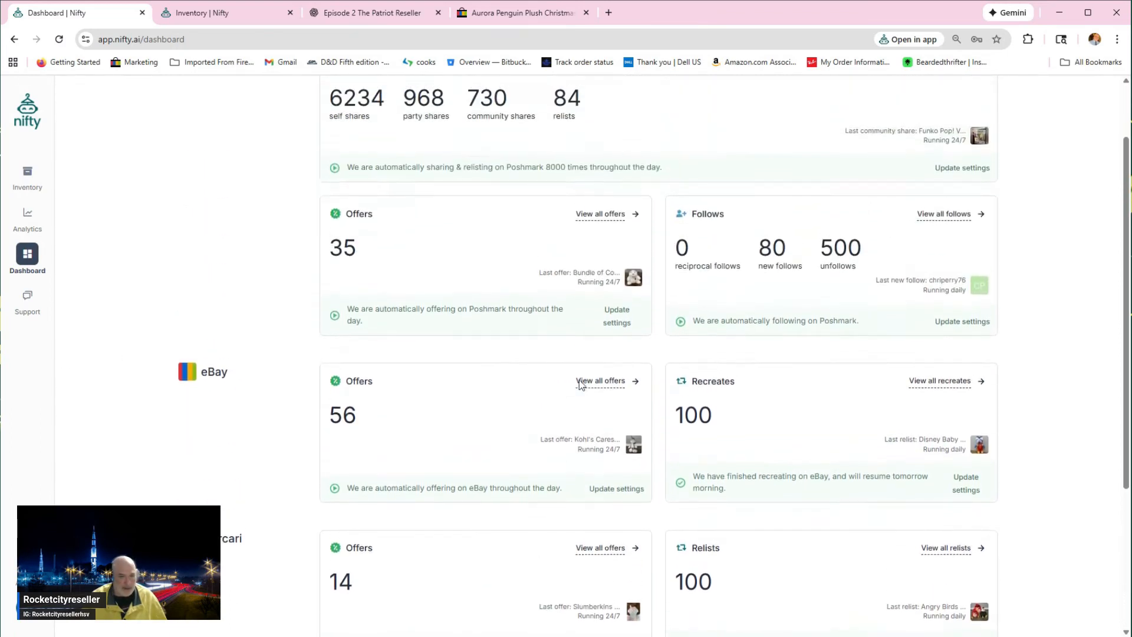
scroll(583, 377, "down", 2)
scroll(587, 373, "down", 2)
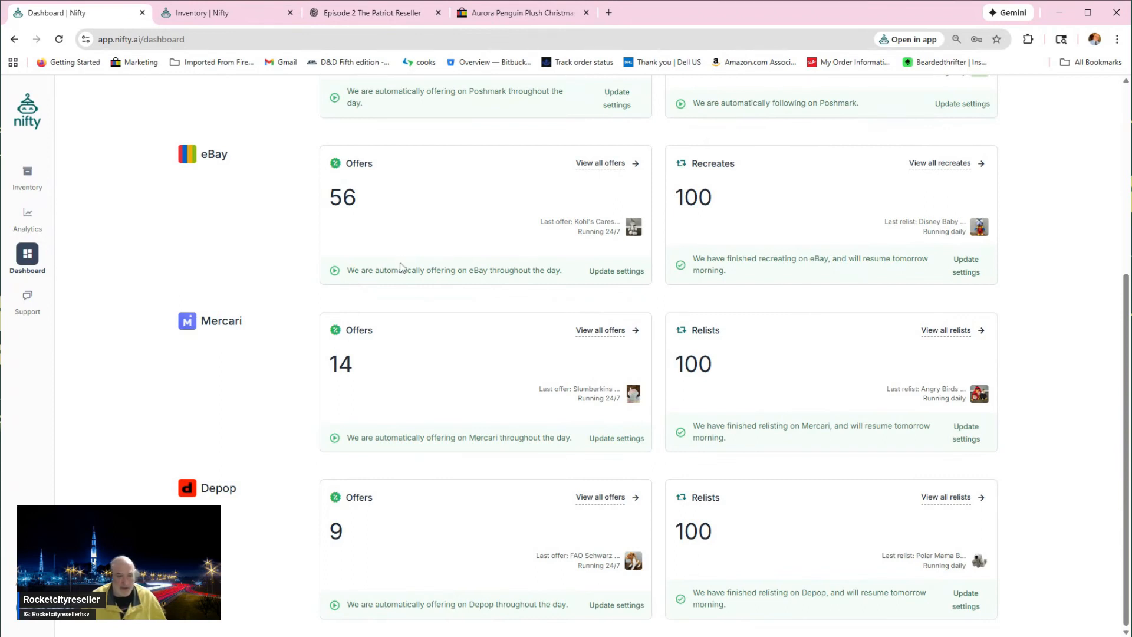
scroll(401, 266, "up", 4)
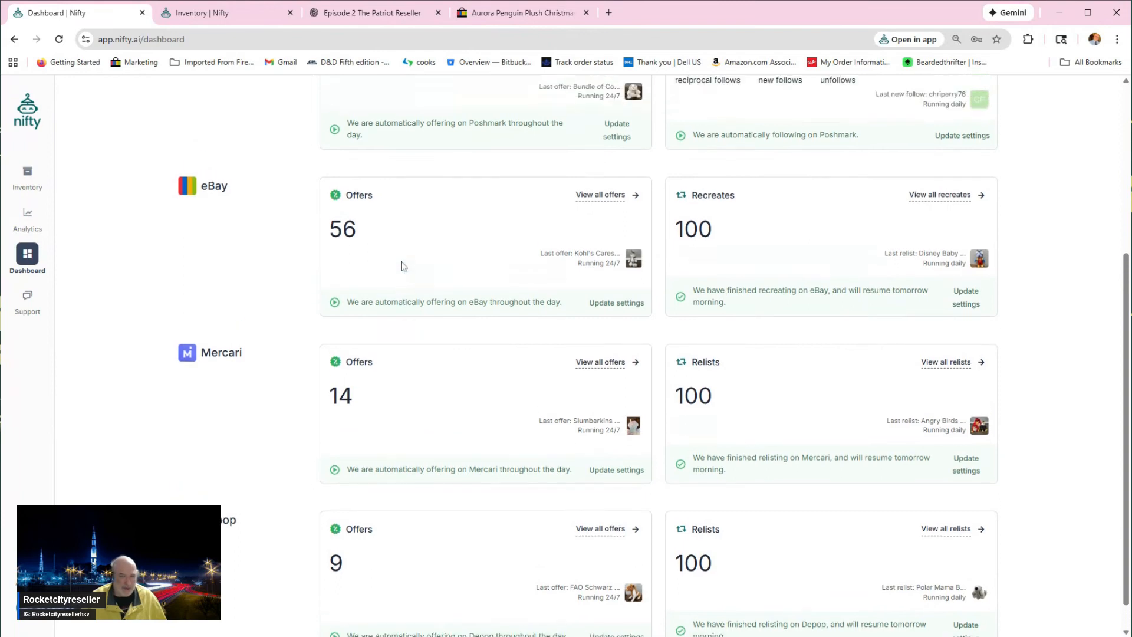
scroll(399, 270, "up", 2)
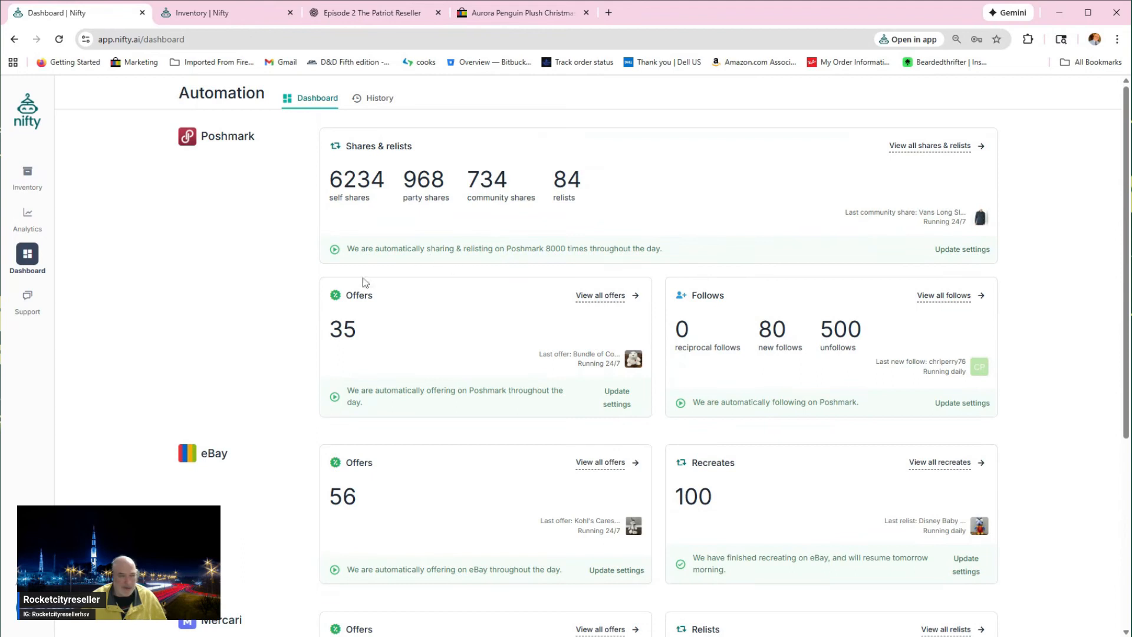
left_click(28, 306)
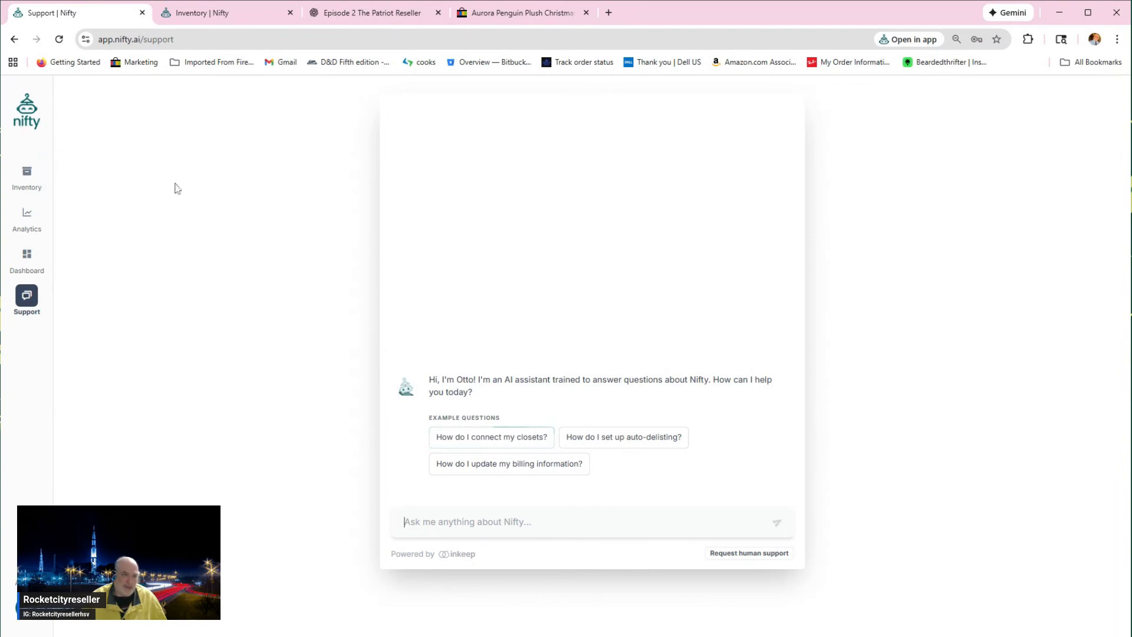
Step: Start a new item from the inventory and upload the five photos of the two penguin plushes
left_click(27, 176)
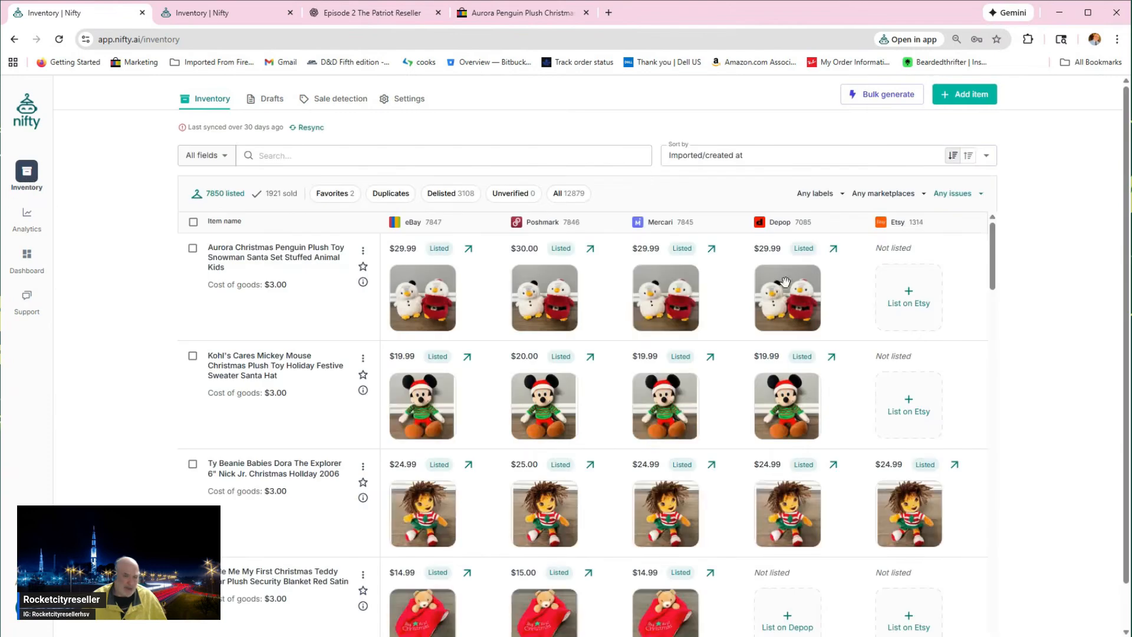
left_click(974, 98)
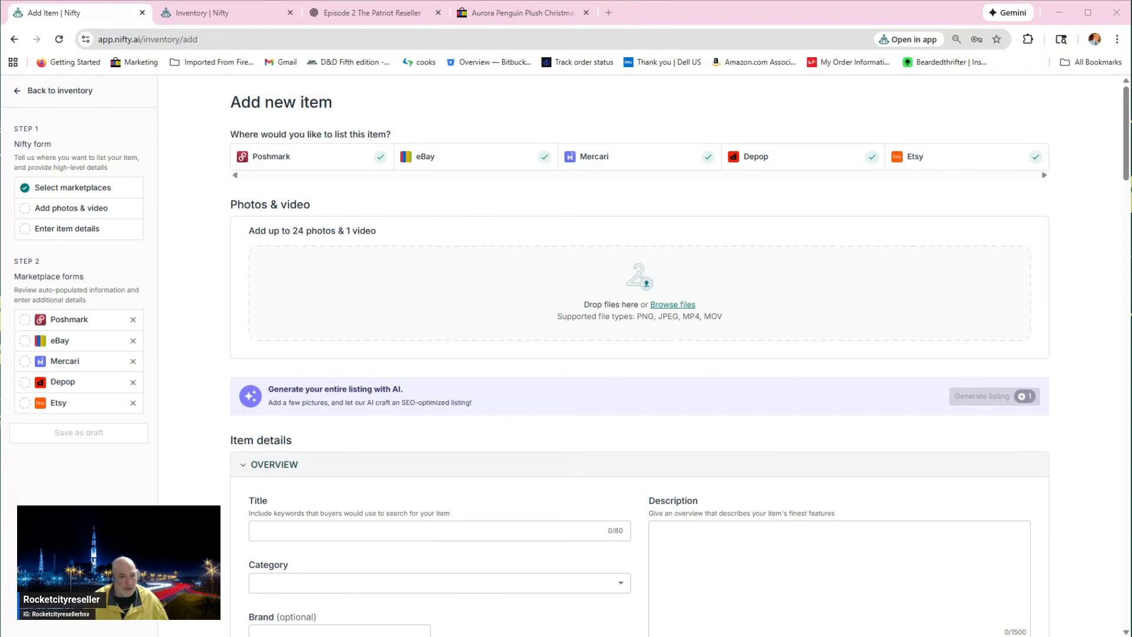
key("Return")
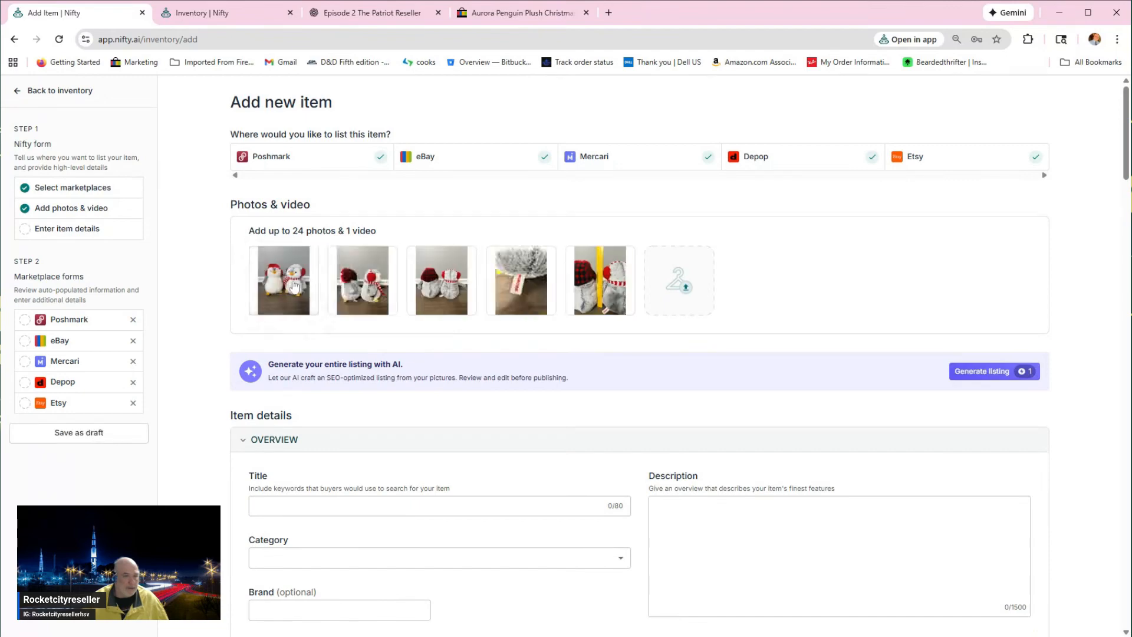
Step: Crop each of the five penguin photos to a square frame in the photo editor and save them
left_click(294, 287)
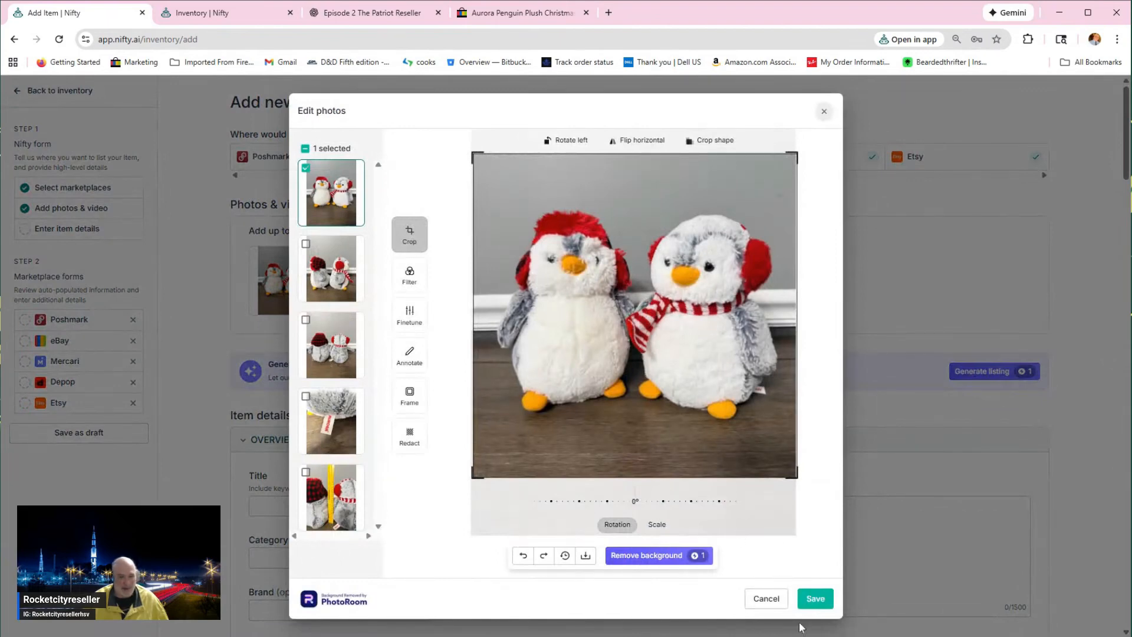
left_click(816, 601)
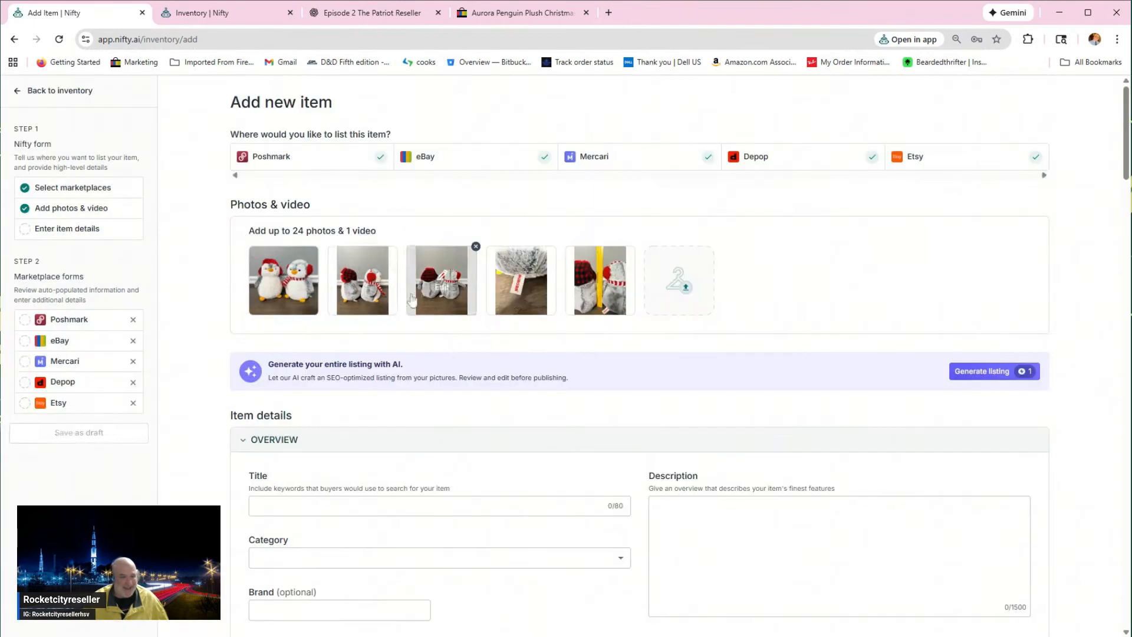
left_click(377, 298)
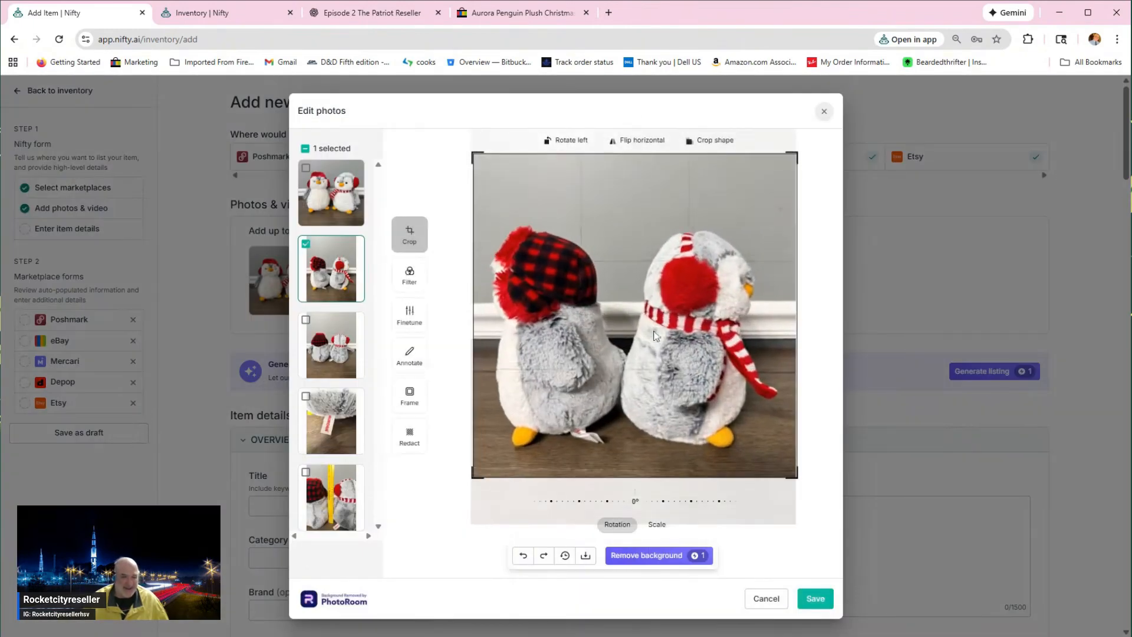
left_click(815, 598)
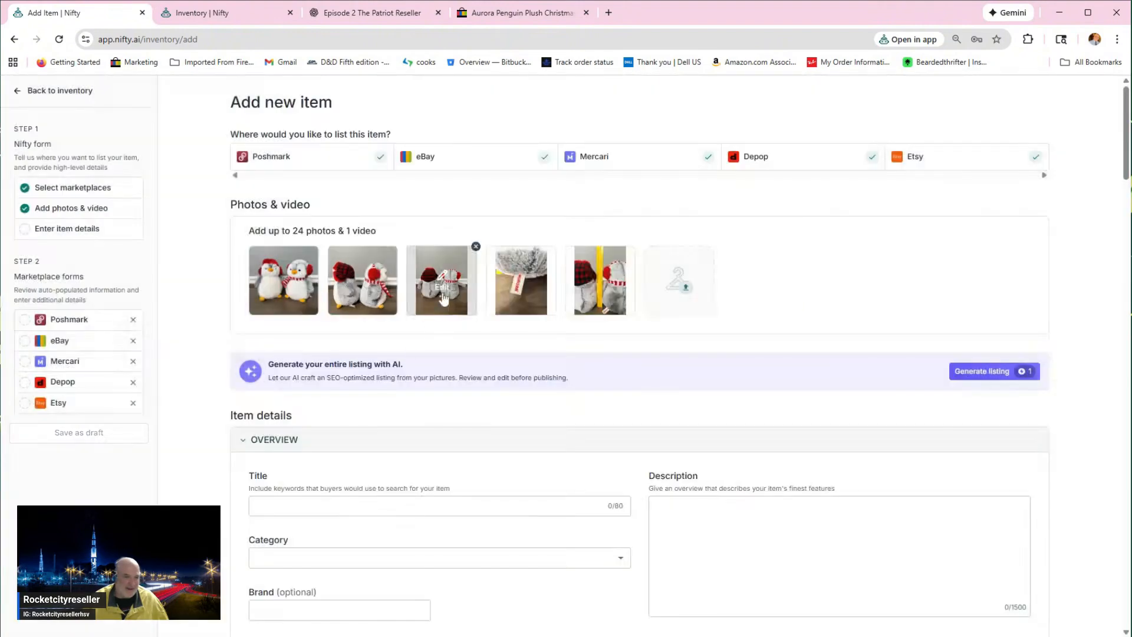
left_click(435, 278)
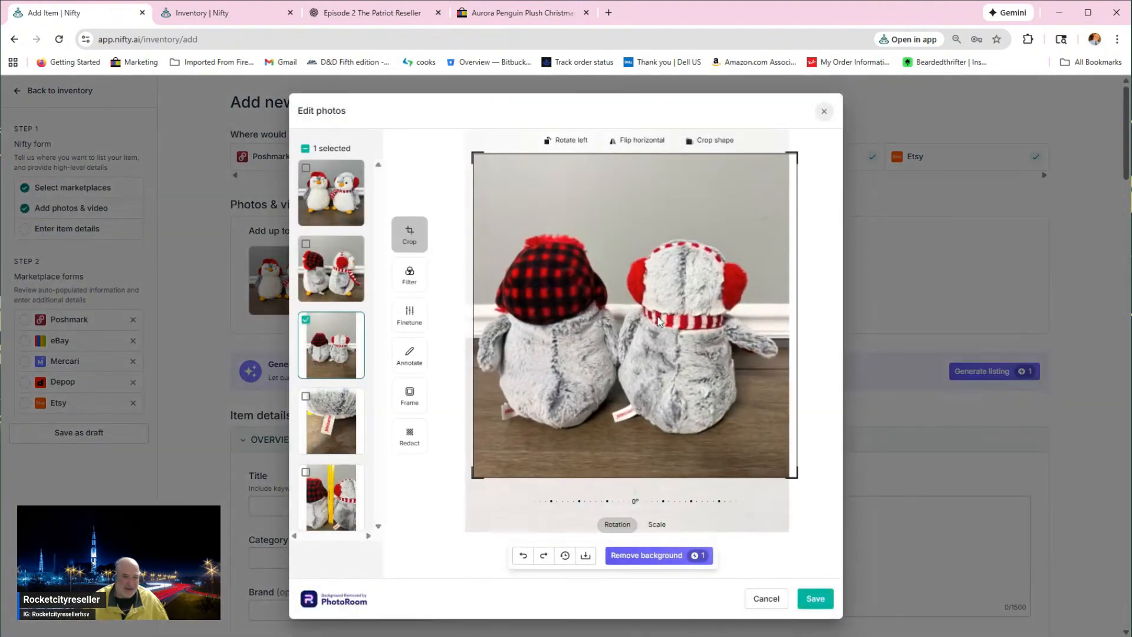
left_click(815, 598)
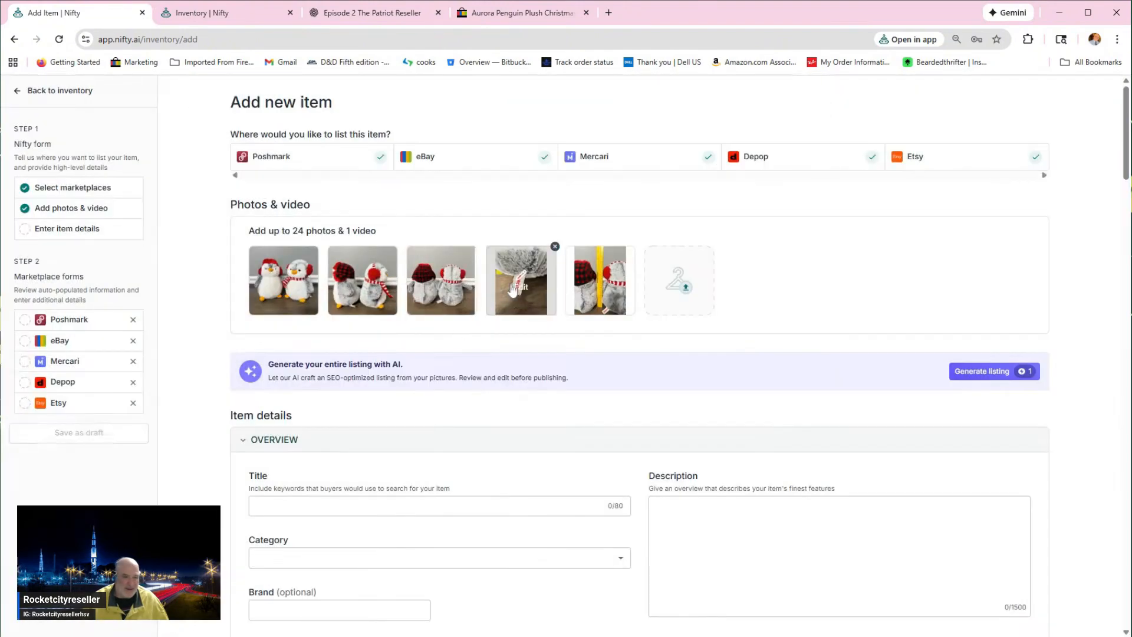
left_click(526, 274)
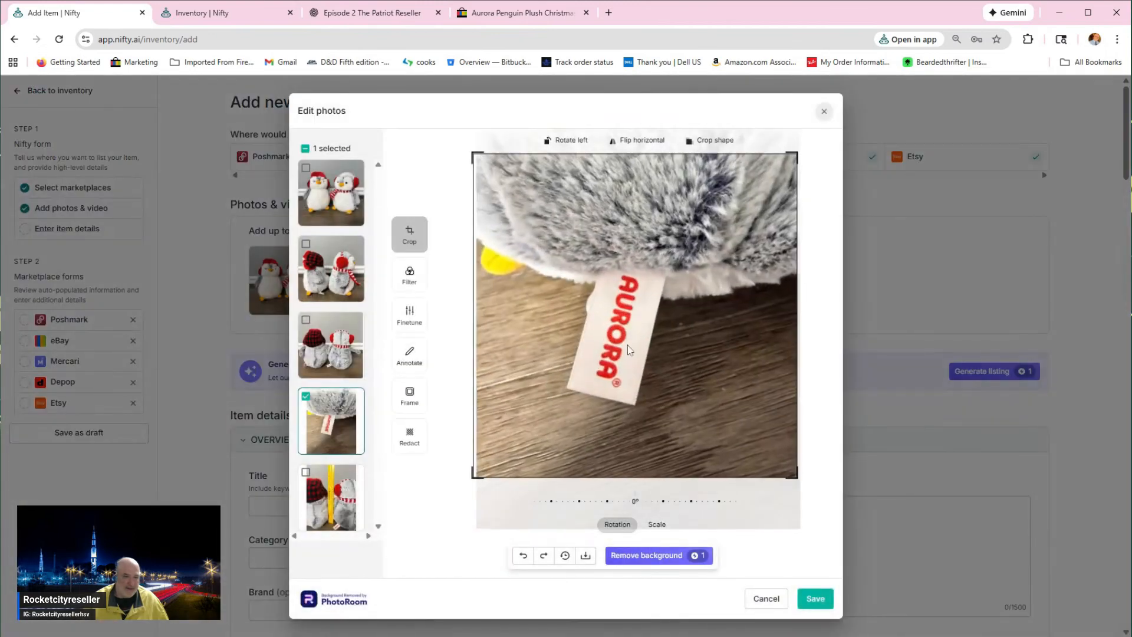
left_click(808, 597)
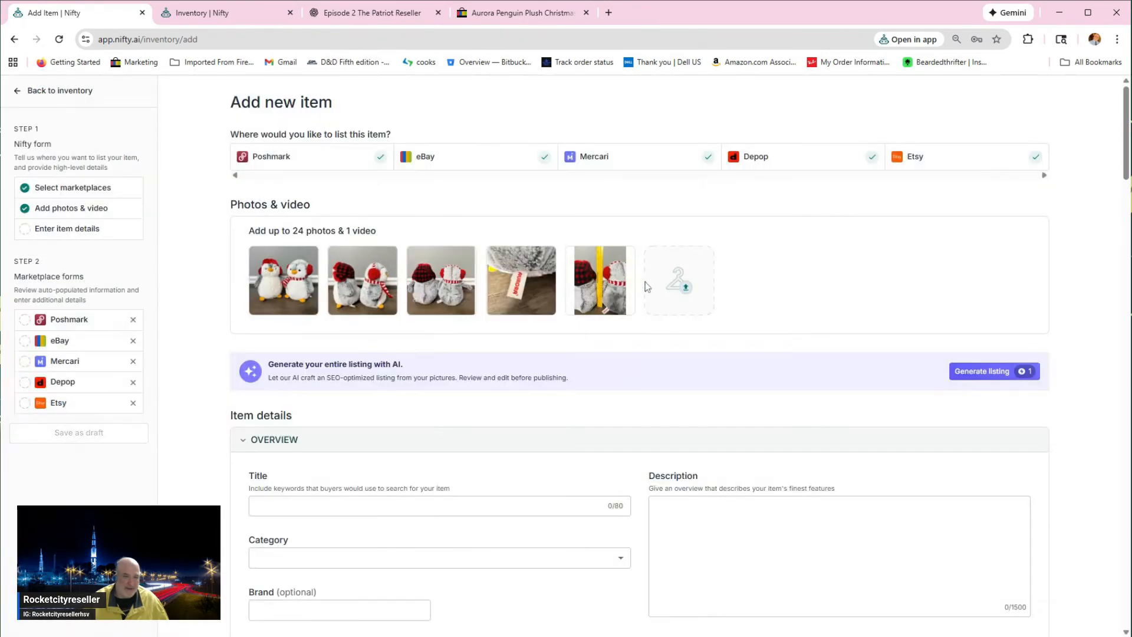
left_click(598, 290)
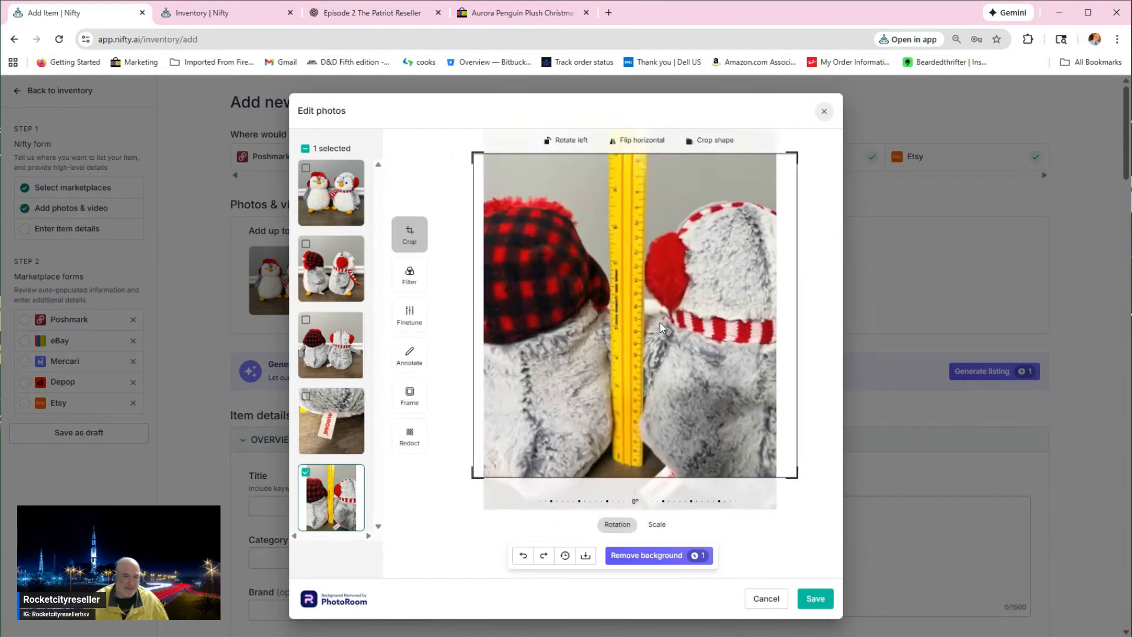
left_click(804, 600)
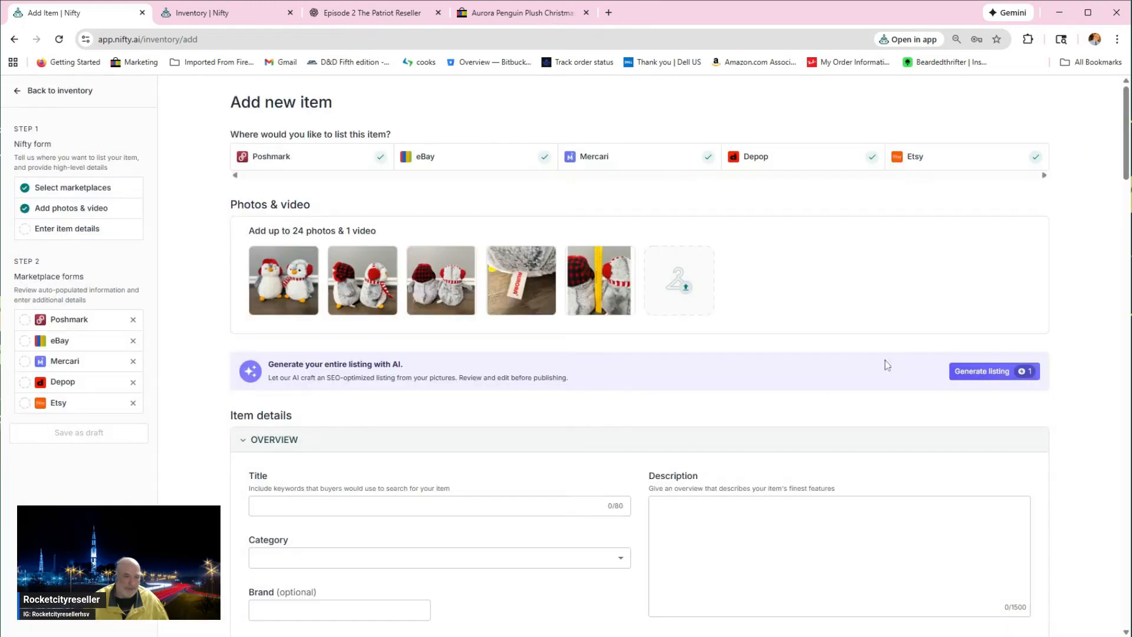
Step: Generate the listing with AI from all five photos, with the department set to Kids
left_click(999, 380)
left_click(731, 435)
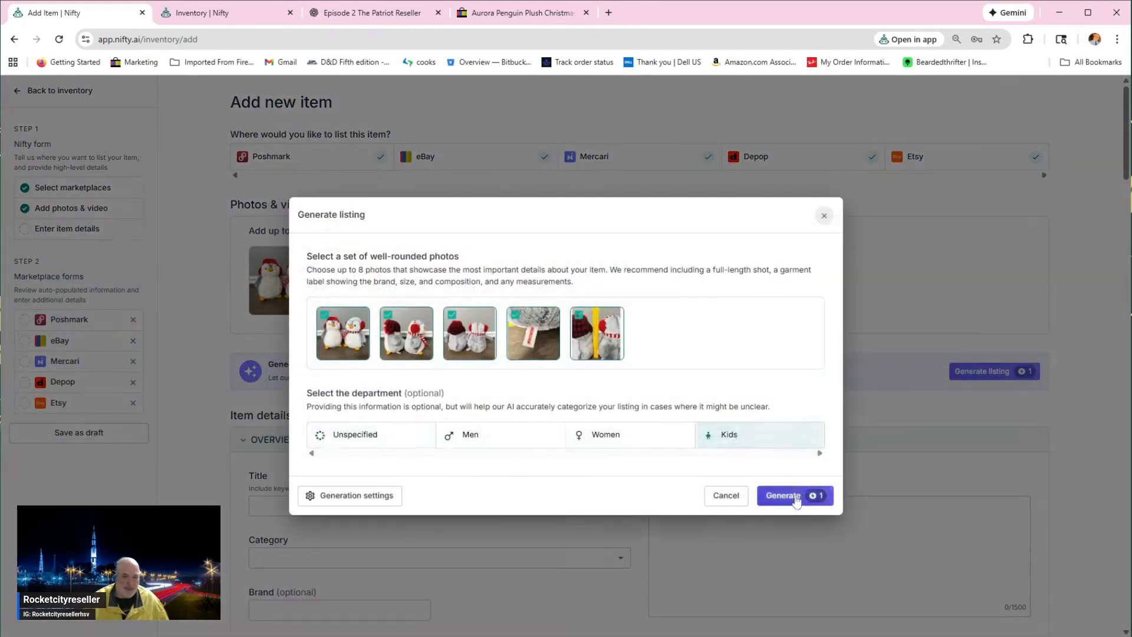
left_click(787, 495)
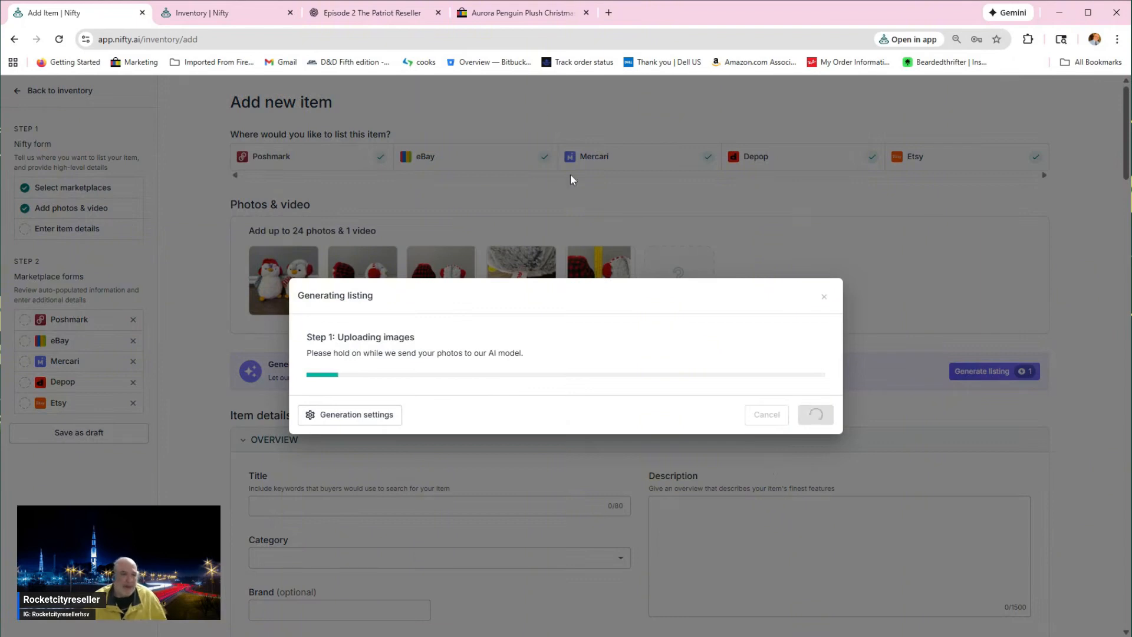
Step: Run a Google Lens image search in a new browser tab with the front photo of the two penguin plushes
left_click(608, 13)
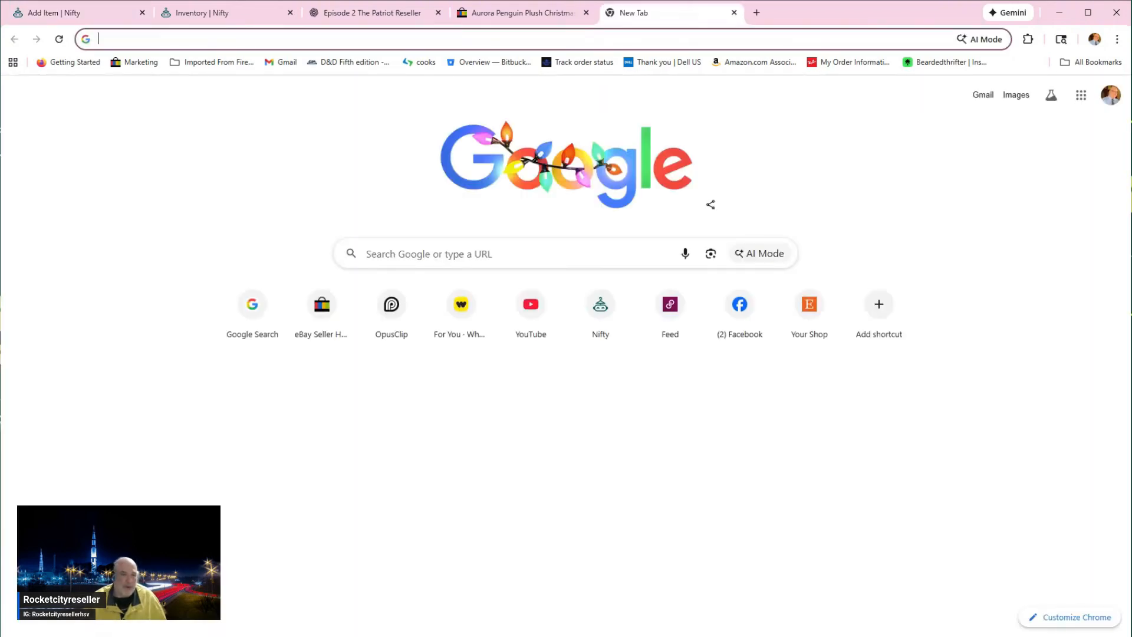
left_click(710, 254)
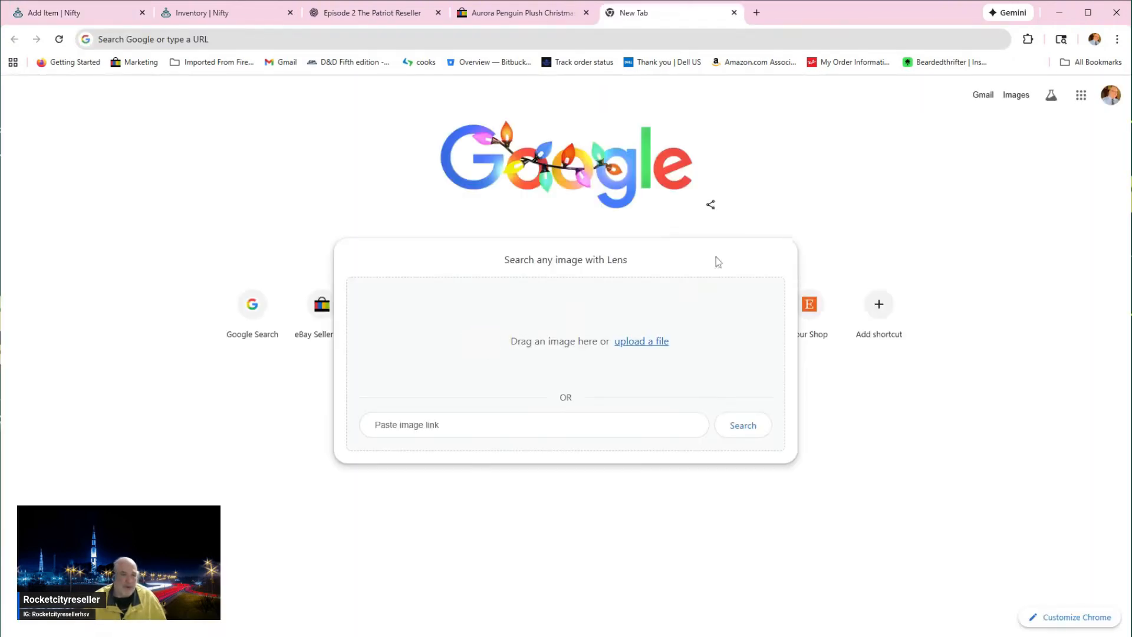
left_click(645, 342)
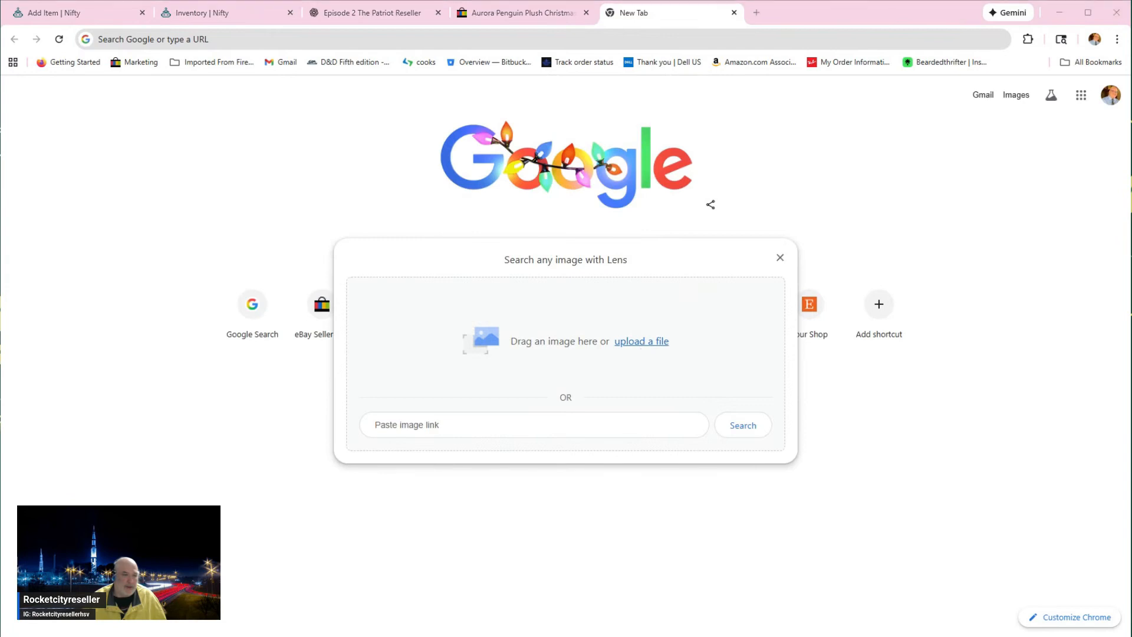
left_click(462, 316)
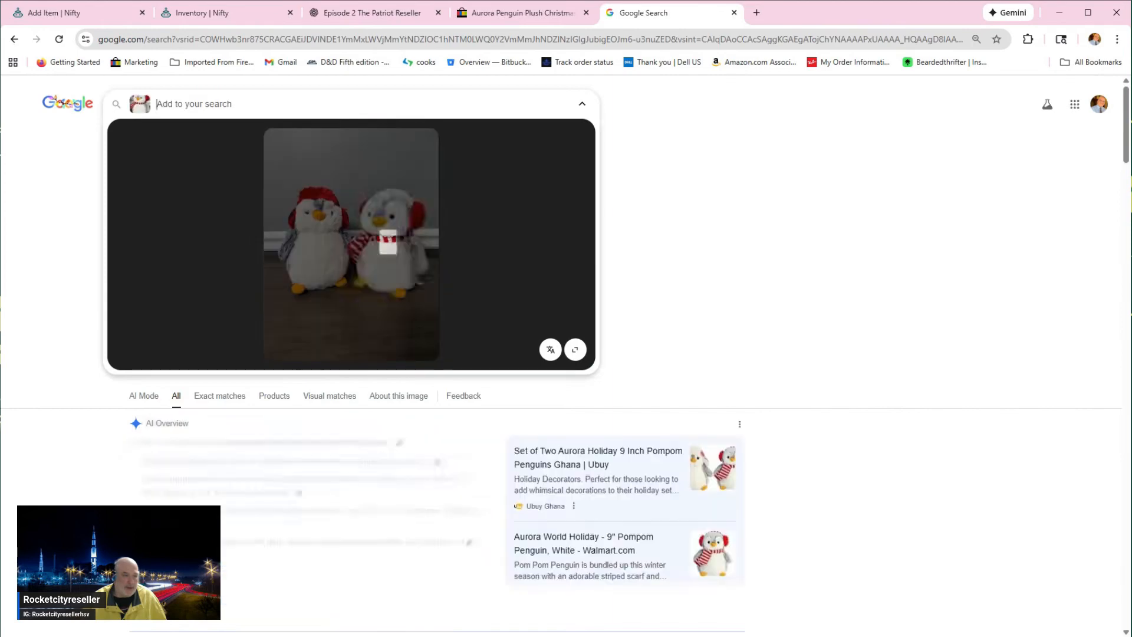
Step: Examine the visual matches for comparable Aurora penguin plushes, their sizes and their asking prices
scroll(532, 402, "down", 5)
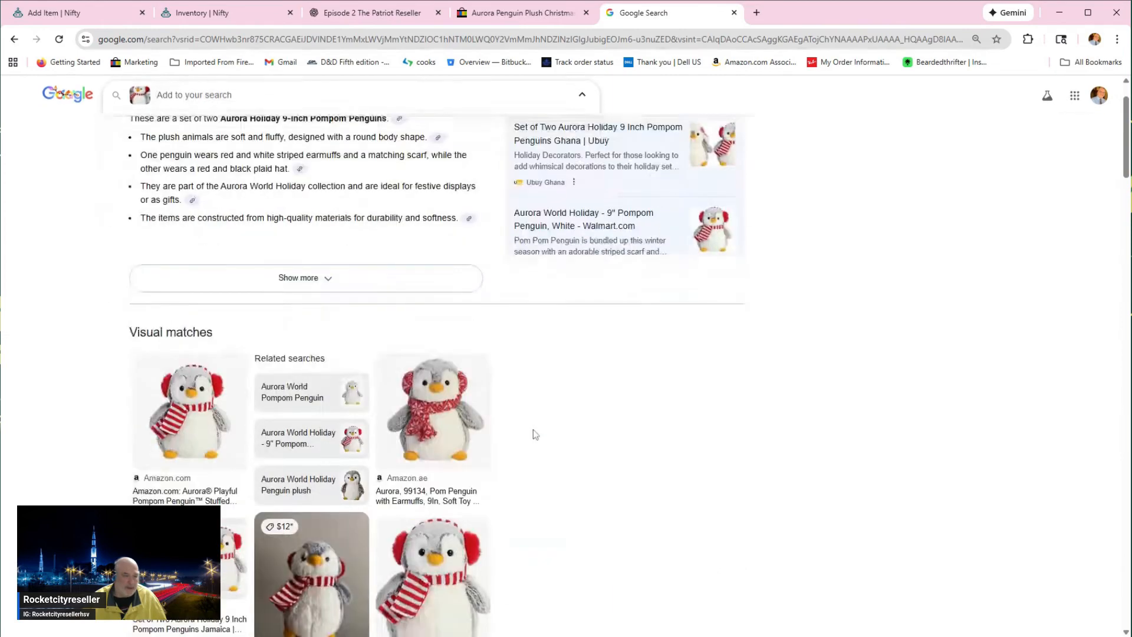
scroll(533, 429, "down", 1)
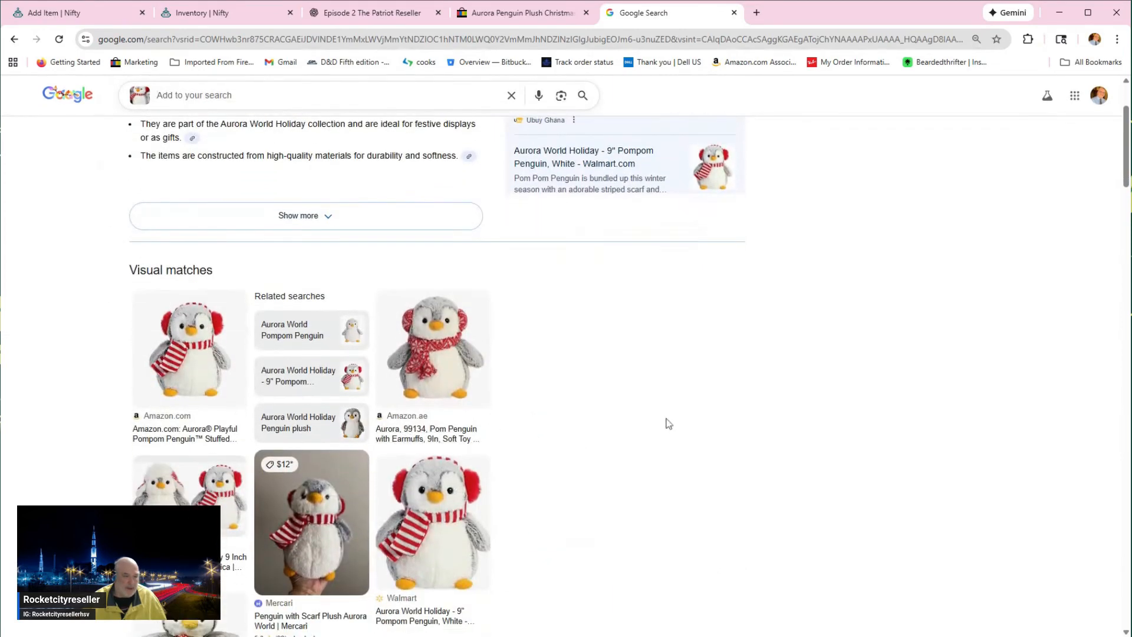
scroll(422, 448, "down", 4)
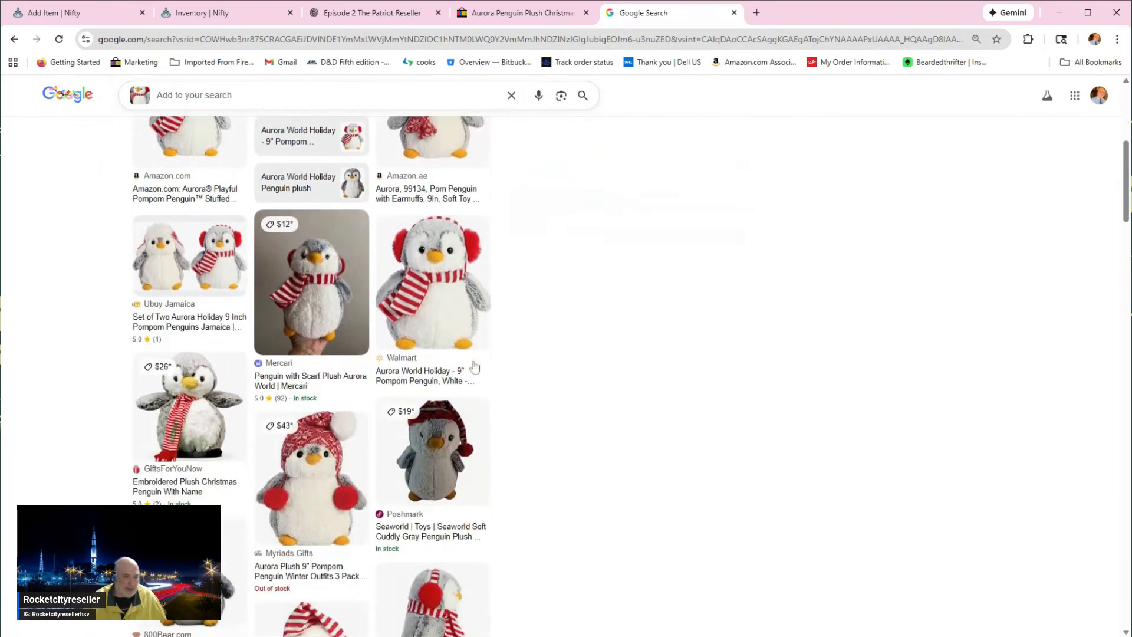
scroll(476, 367, "down", 4)
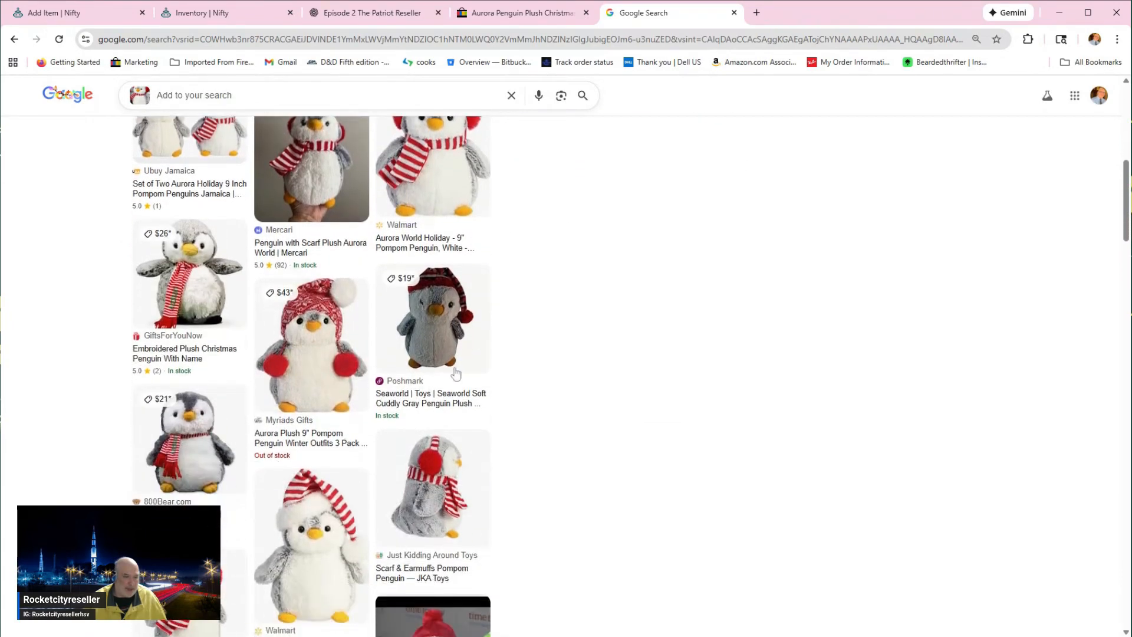
scroll(356, 401, "down", 2)
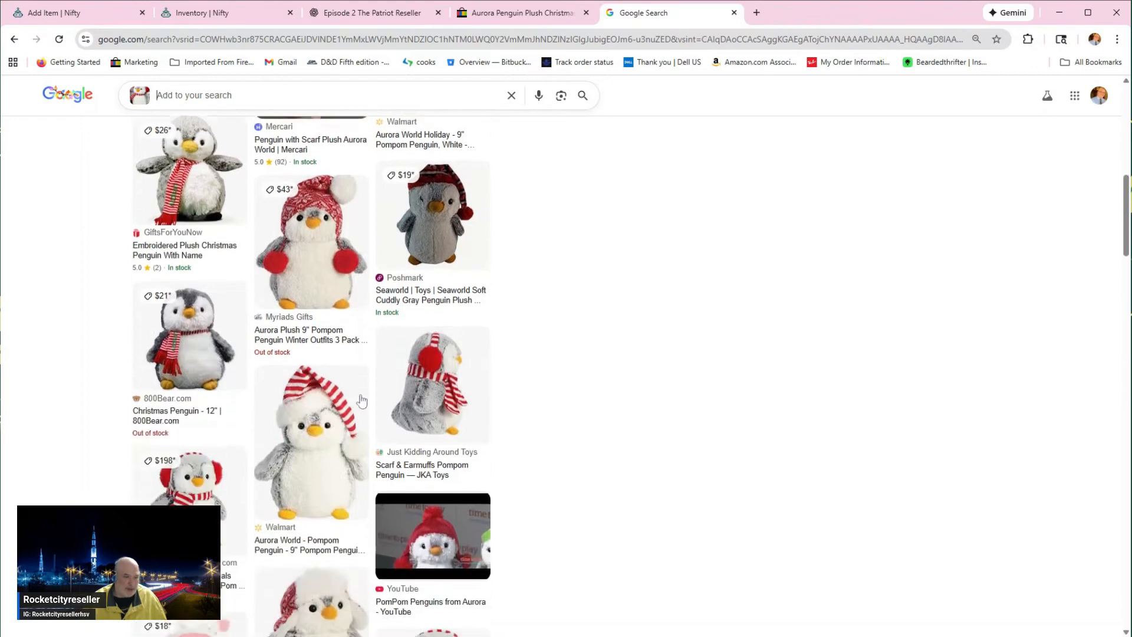
scroll(362, 401, "down", 1)
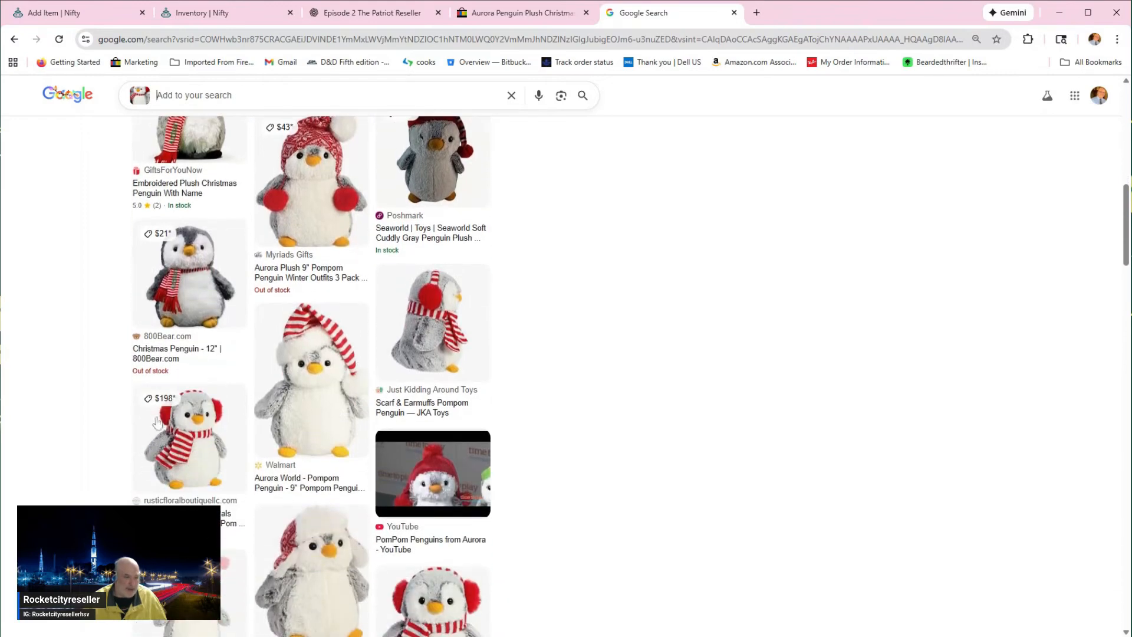
scroll(283, 423, "down", 1)
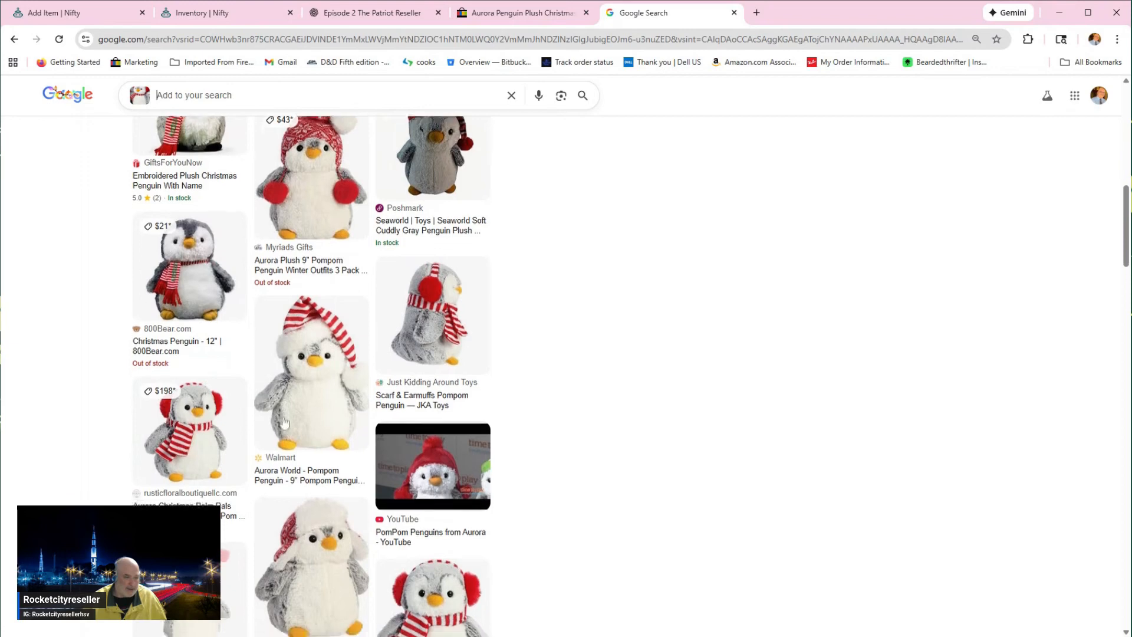
scroll(399, 373, "up", 2)
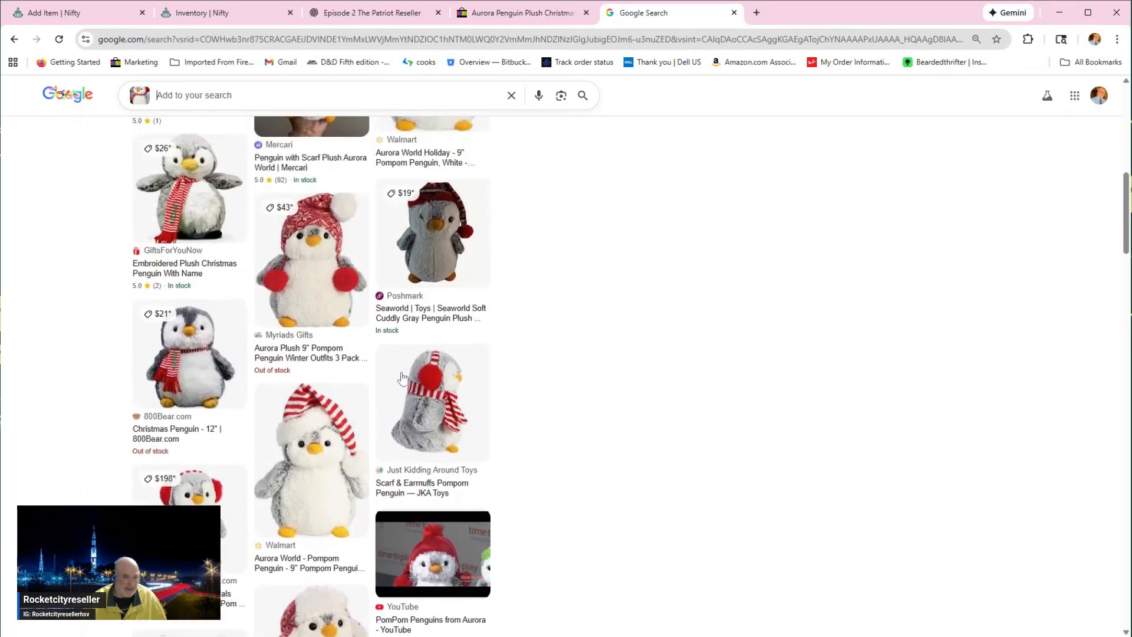
scroll(401, 379, "up", 2)
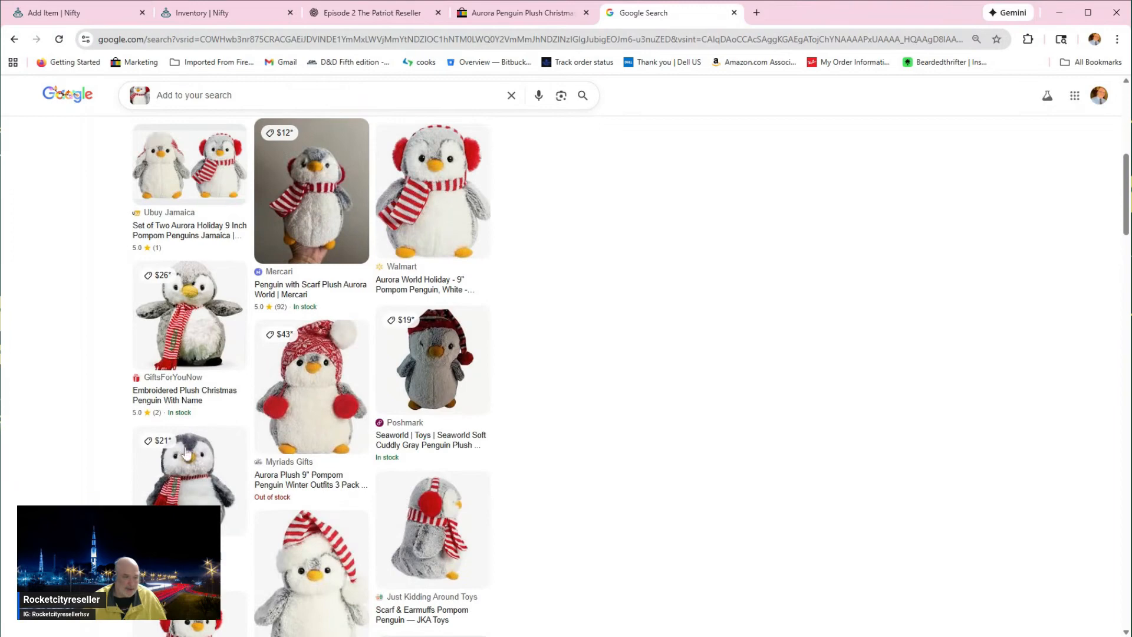
scroll(436, 350, "up", 3)
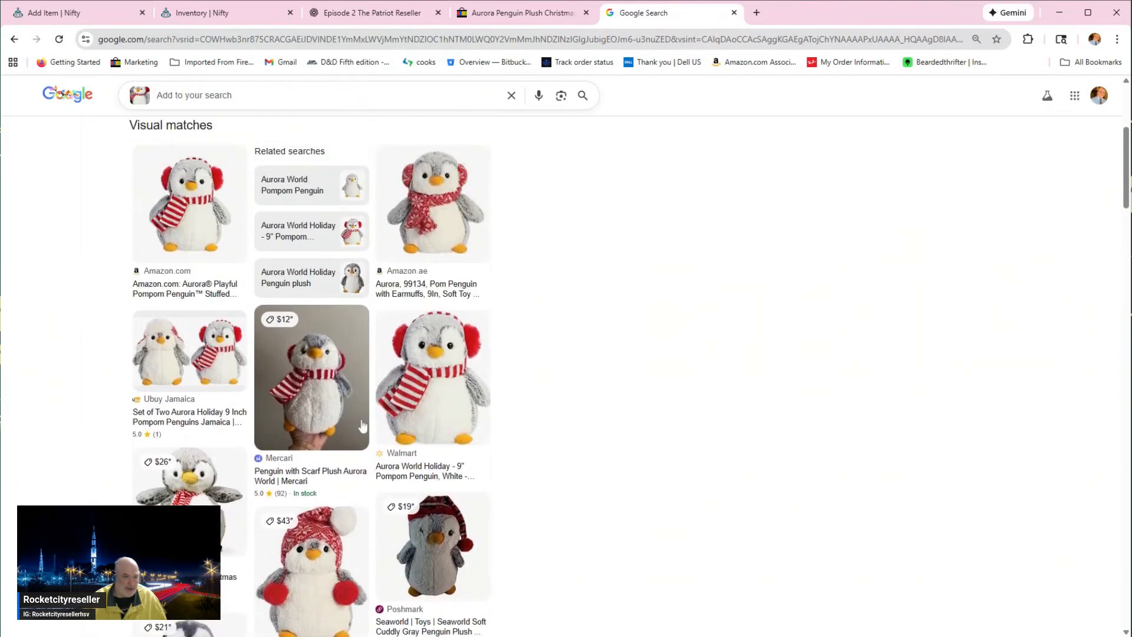
scroll(362, 422, "down", 2)
scroll(362, 422, "up", 2)
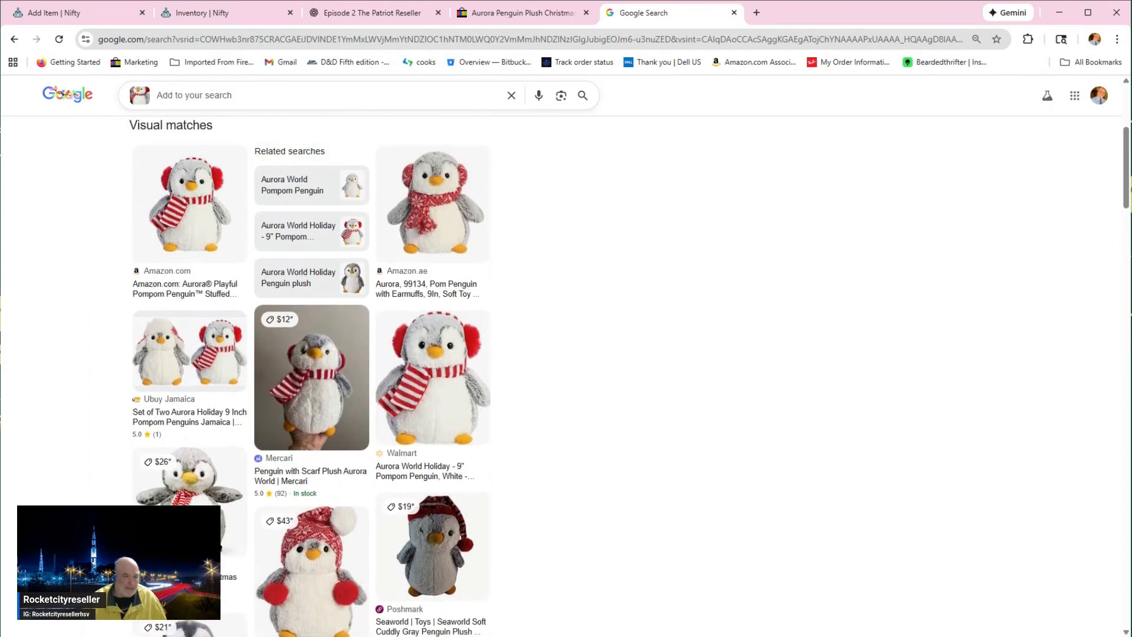
Step: Return to the Nifty item form and move "Pair Red Plaid Hat Earmuffs Scarf" to the end of the title
left_click(102, 15)
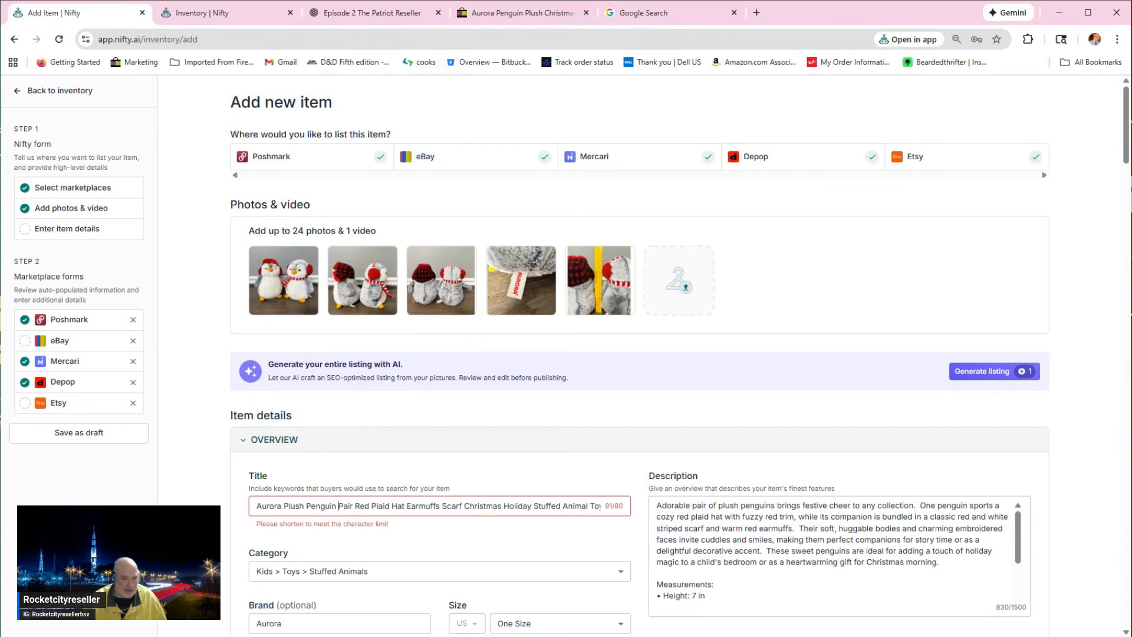
left_click_drag(338, 506, 467, 522)
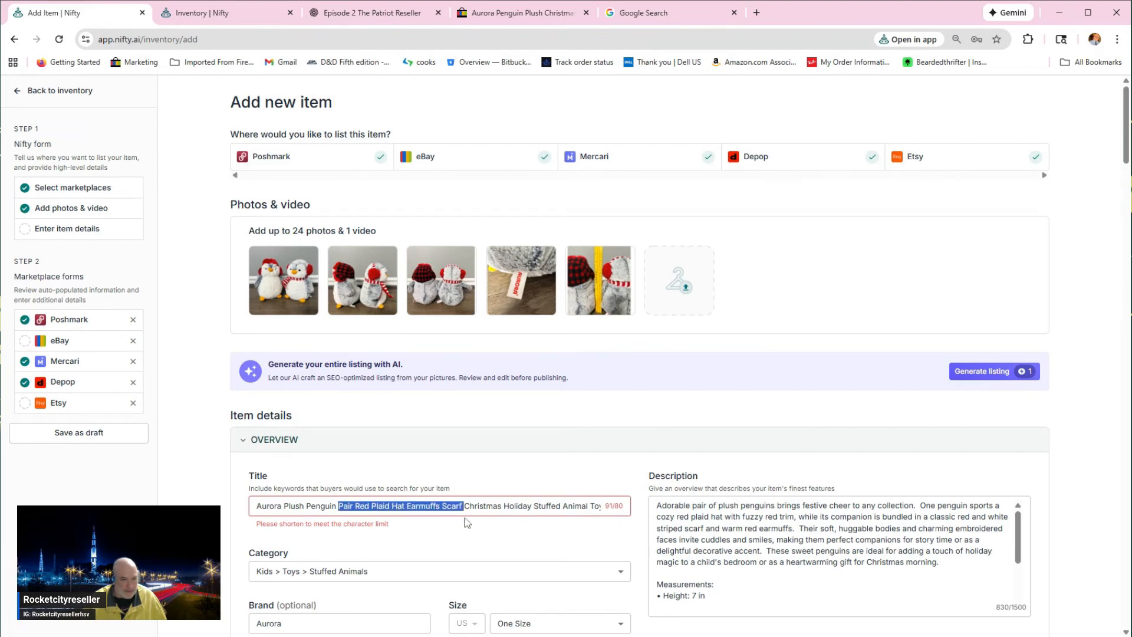
key("BackSpace")
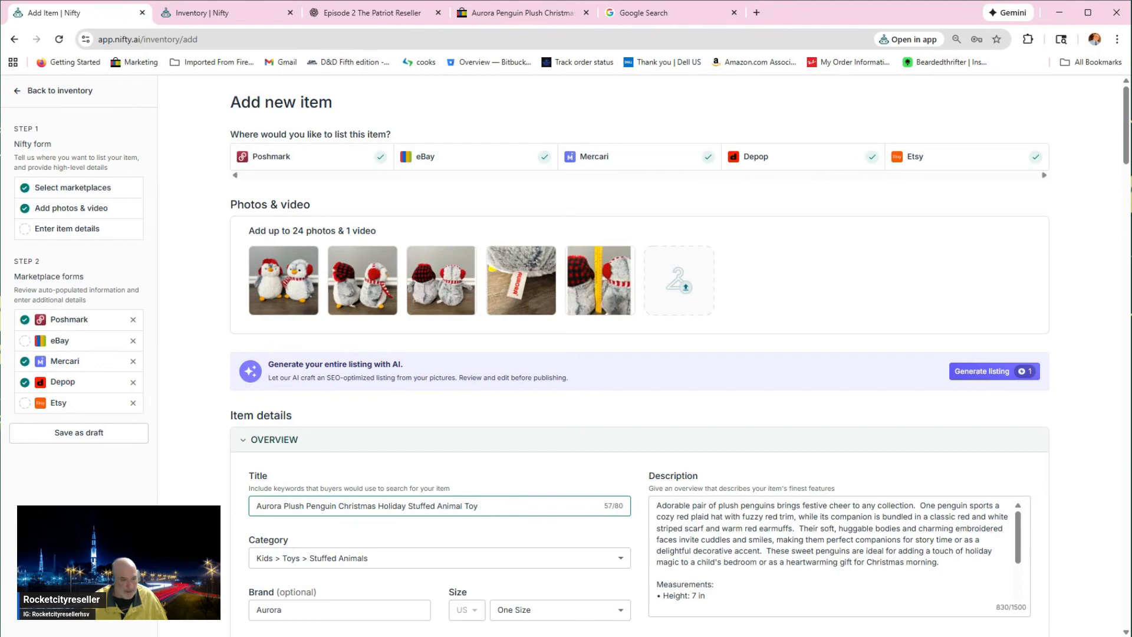
key("ctrl+z")
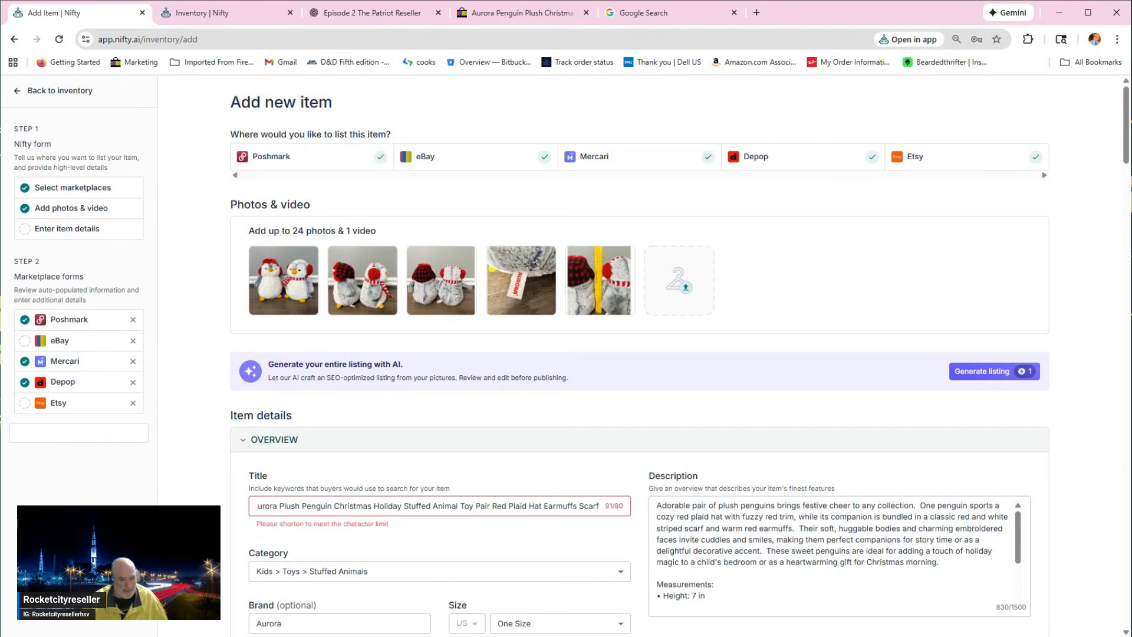
Step: Replace "Pair" with "Bundle" in the item title and remove the word "Red"
left_click_drag(476, 505, 486, 506)
type("Bund")
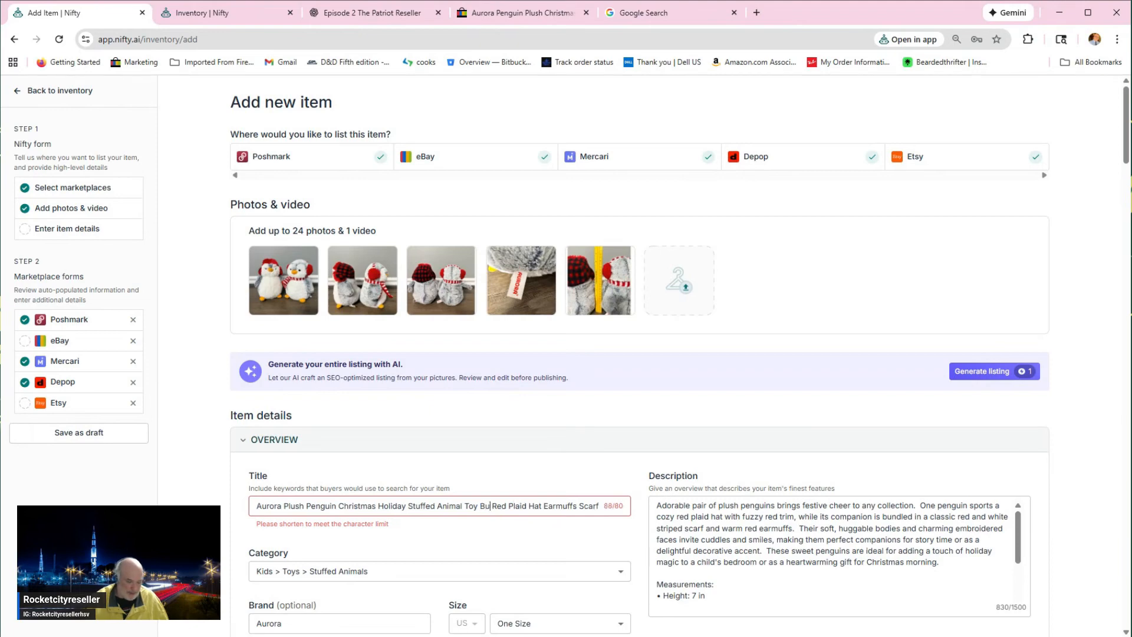
type("le")
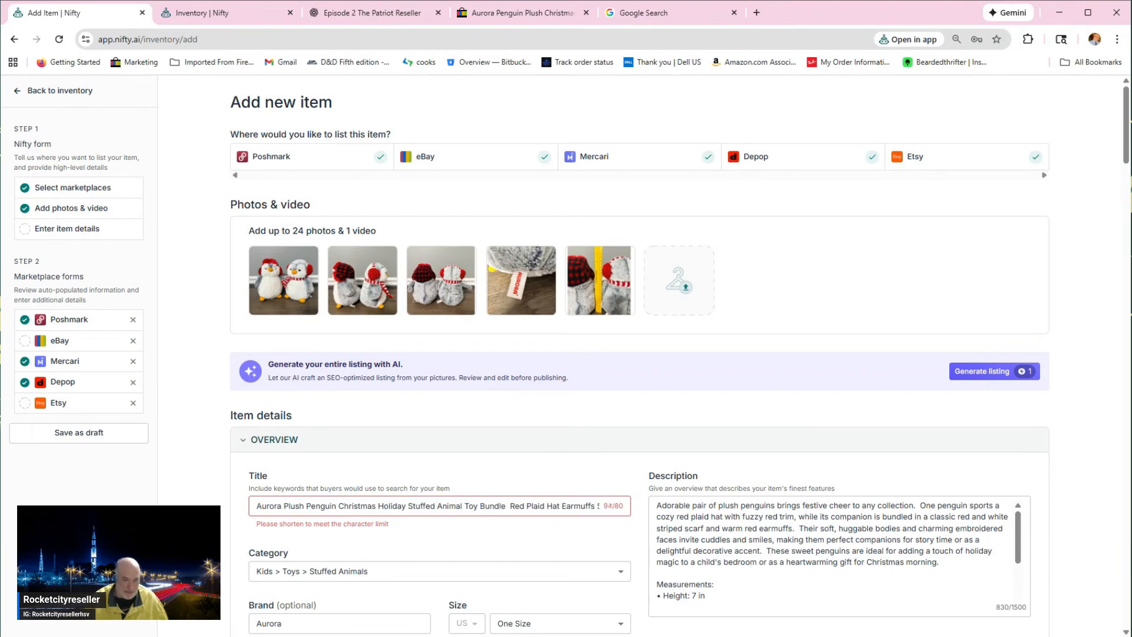
key("Delete")
key("Delete")
key("Delete")
key("Delete")
key("Delete")
key("Delete")
key("Delete")
key("Delete")
key("Delete")
type("Plaid")
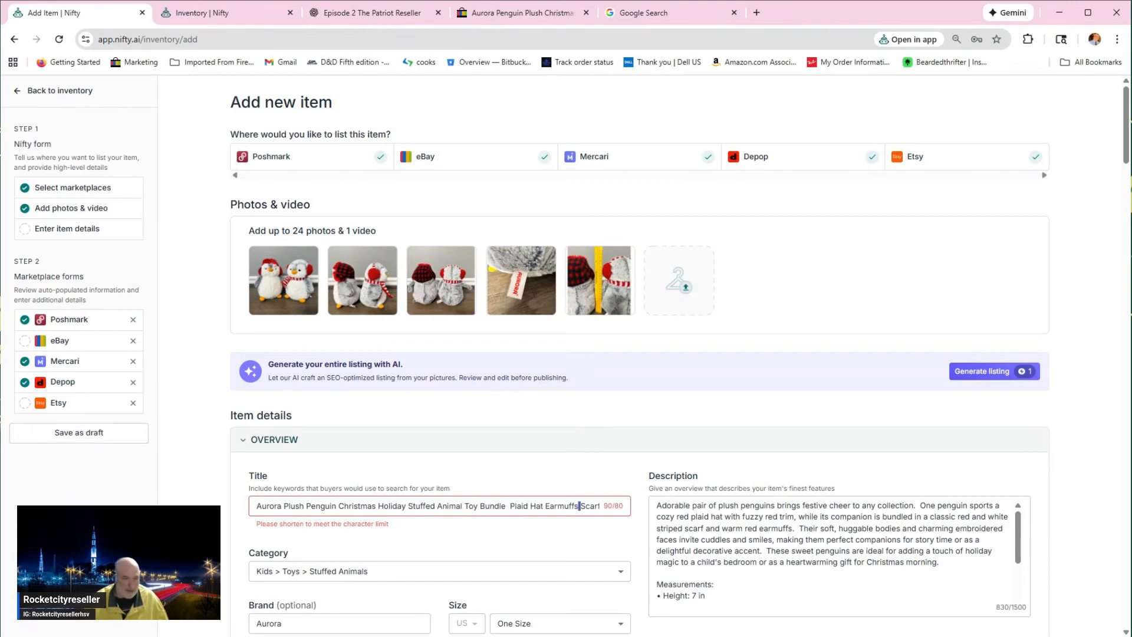
Step: Remove "Plaid Hat Earmuffs Scarf" from the title so it ends with "Stuffed Animal Toy Bundle"
left_click_drag(579, 506, 545, 506)
left_click(569, 506)
double_click(589, 506)
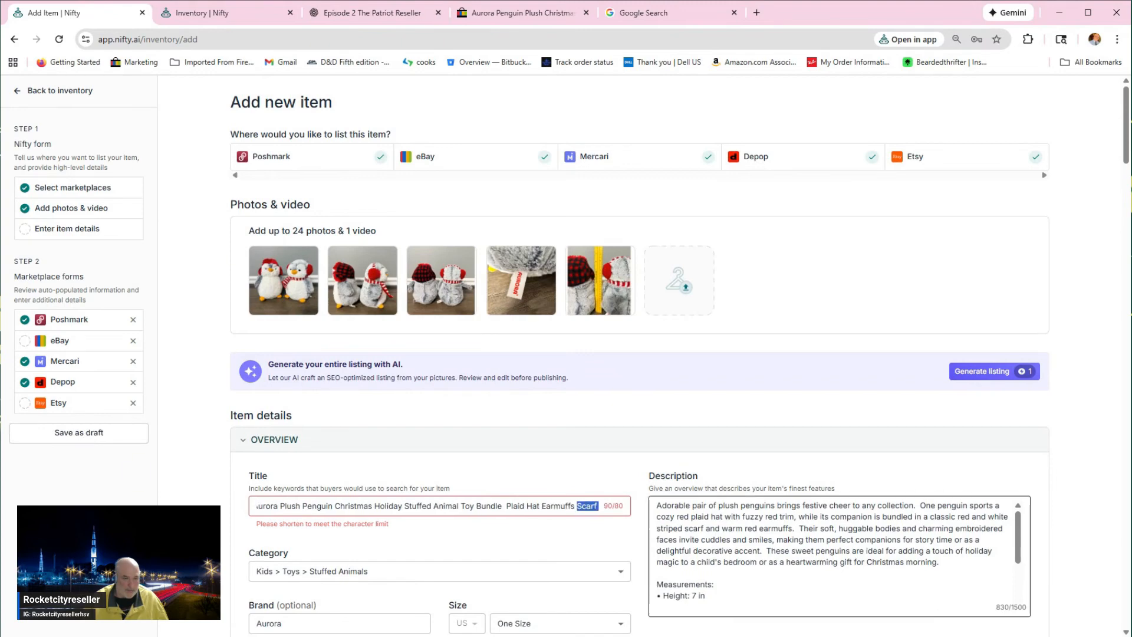
key("BackSpace")
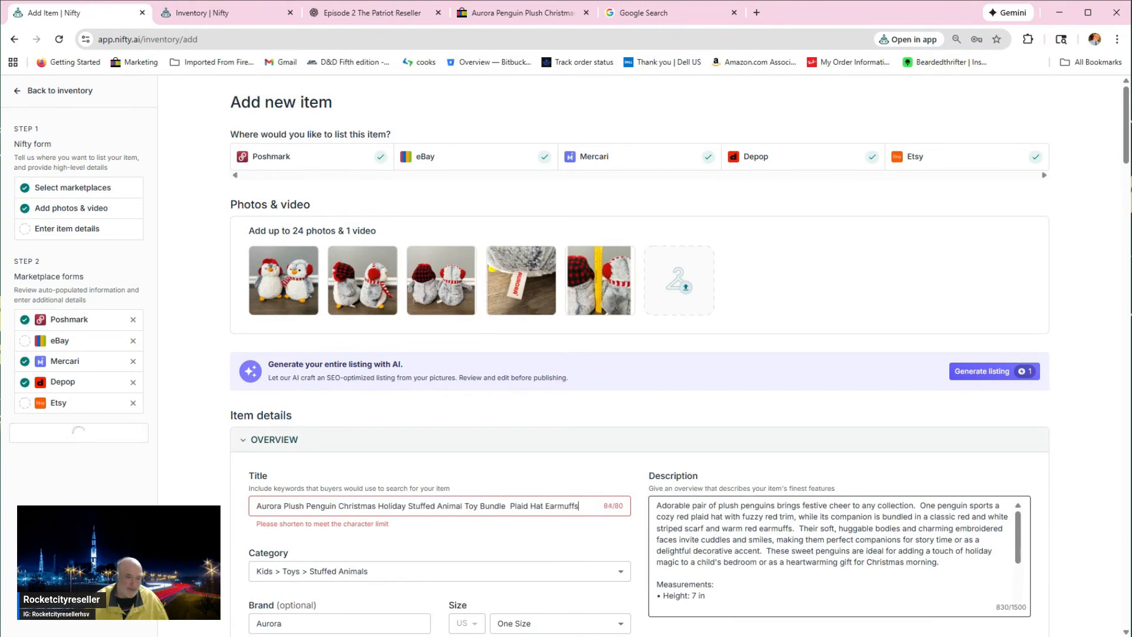
key("BackSpace")
key("BackSpace")
key("BackSpace")
key("BackSpace")
key("BackSpace")
key("BackSpace")
key("BackSpace")
key("BackSpace")
key("BackSpace")
key("BackSpace")
key("BackSpace")
key("BackSpace")
key("BackSpace")
key("BackSpace")
key("BackSpace")
key("BackSpace")
key("BackSpace")
key("BackSpace")
key("BackSpace")
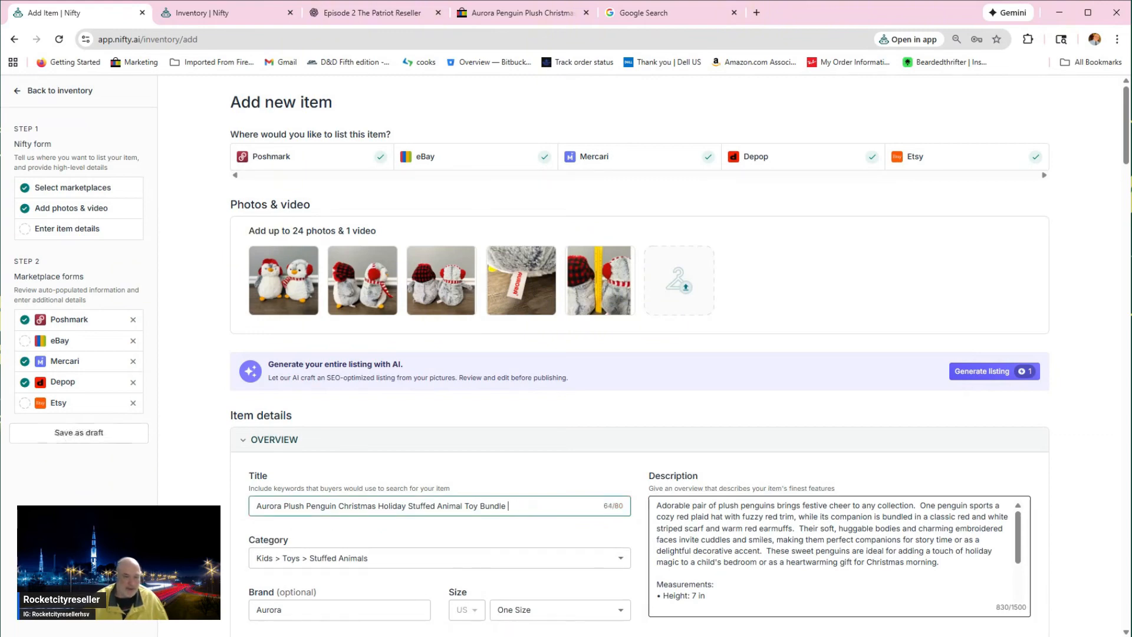
Step: Check the ruler photo at full size and set the height in the description's measurements to 9 in
scroll(839, 556, "down", 1)
left_click(601, 293)
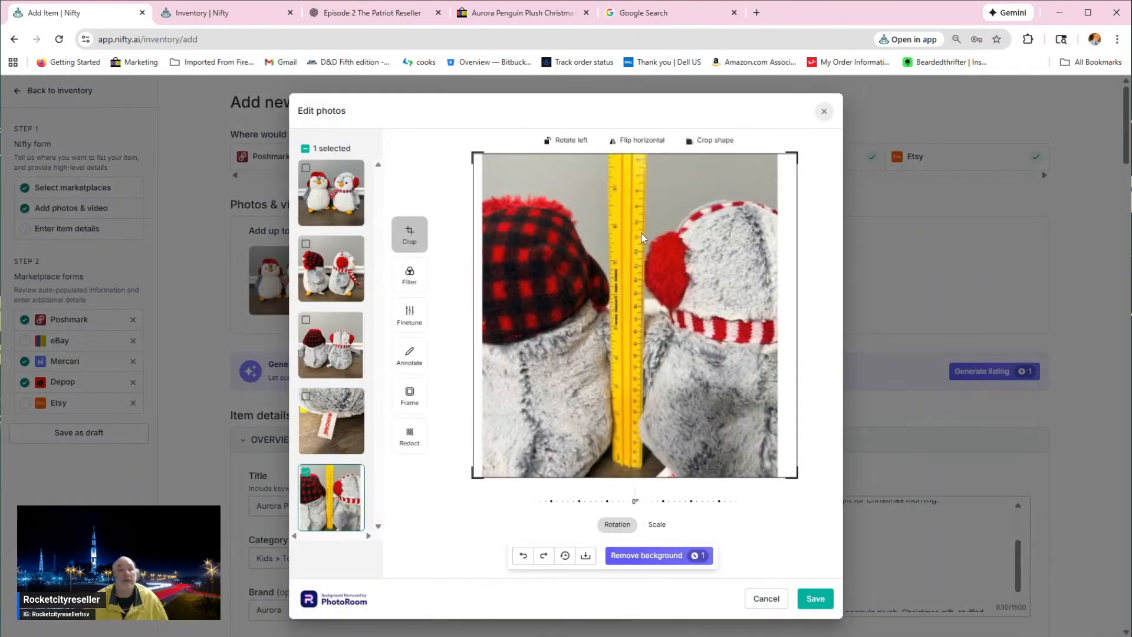
left_click(824, 112)
left_click(731, 388)
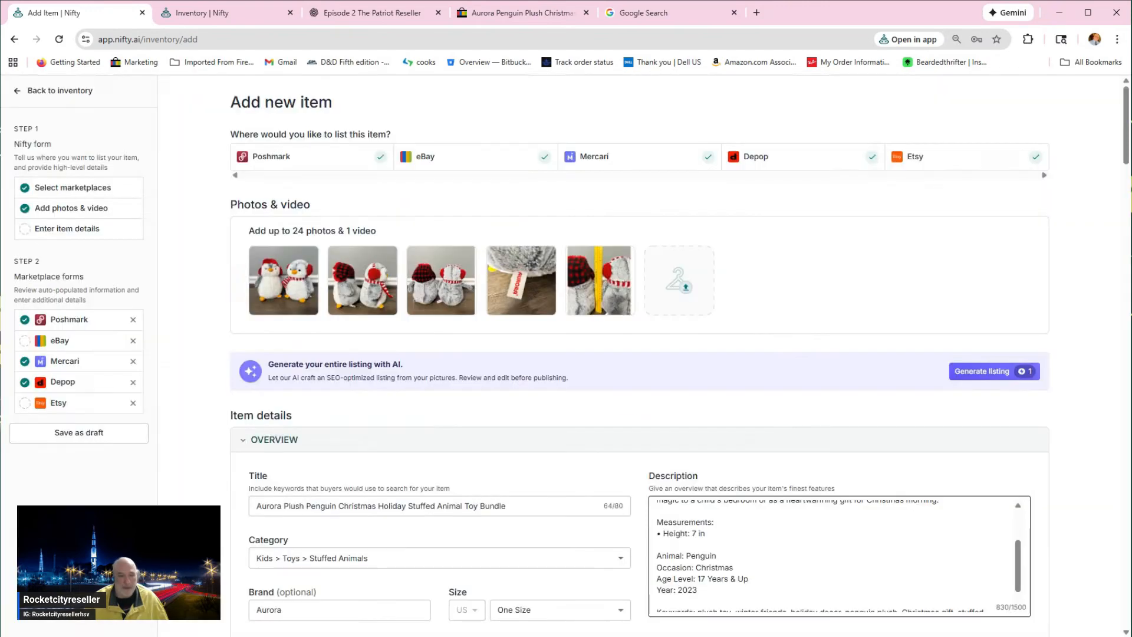
left_click(691, 533)
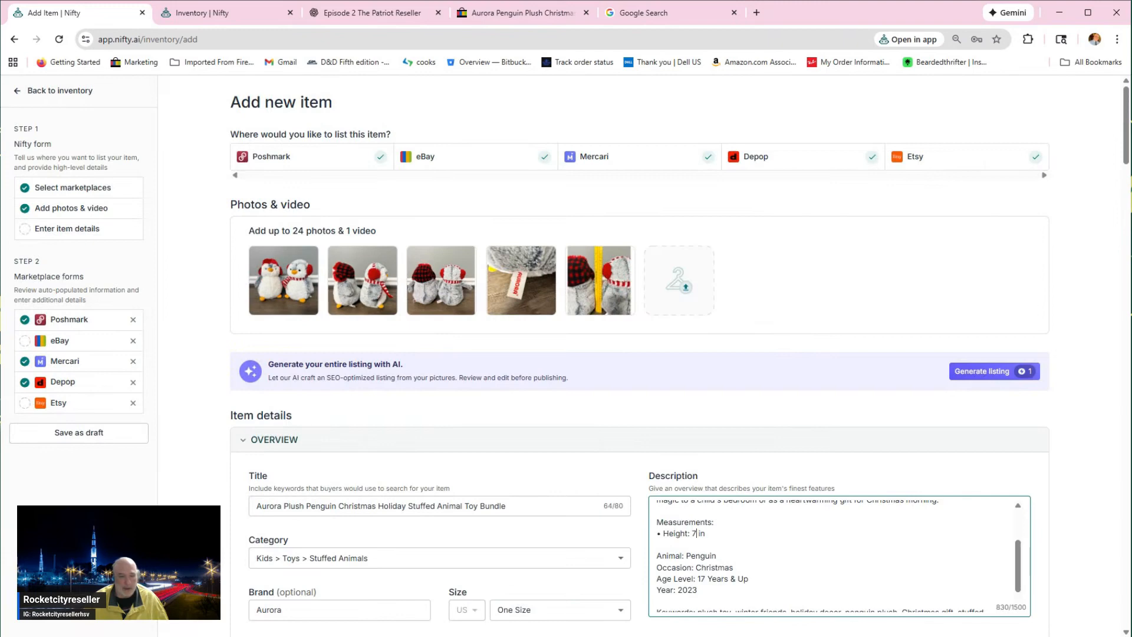
key("BackSpace")
type("9")
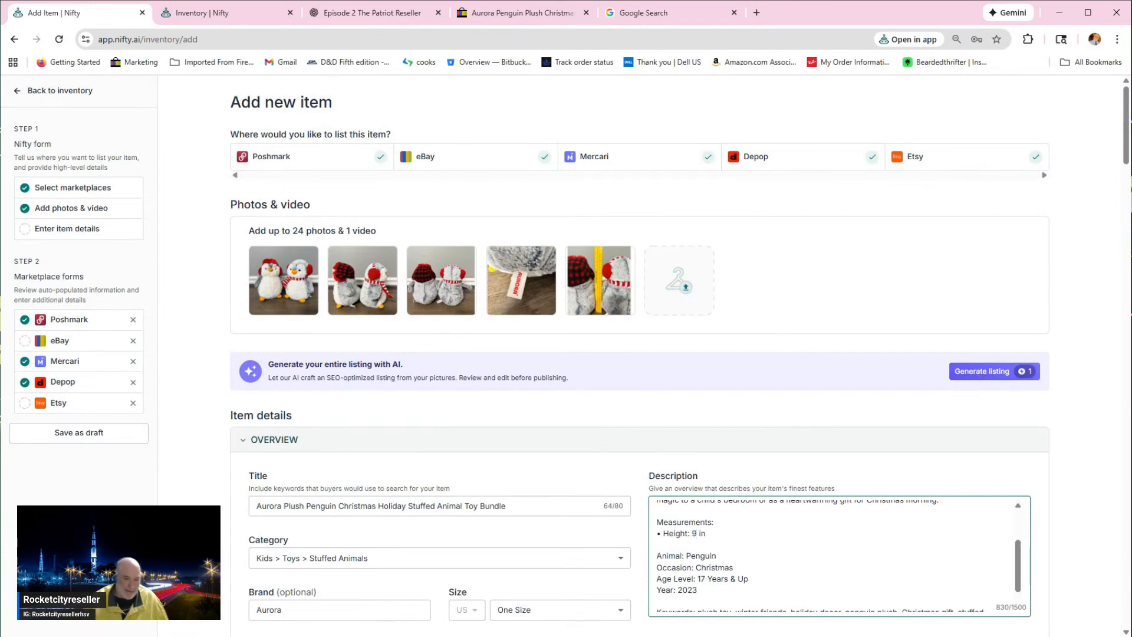
Step: Delete the Age Level and Year lines from the item description
scroll(702, 571, "down", 1)
left_click_drag(698, 572, 657, 562)
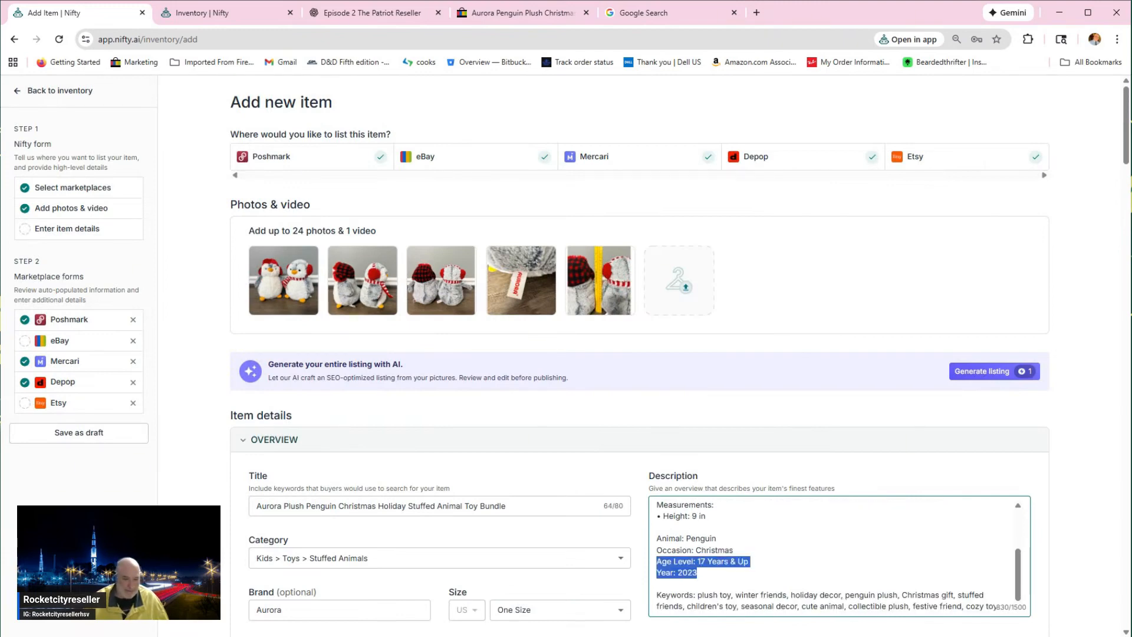
key("BackSpace")
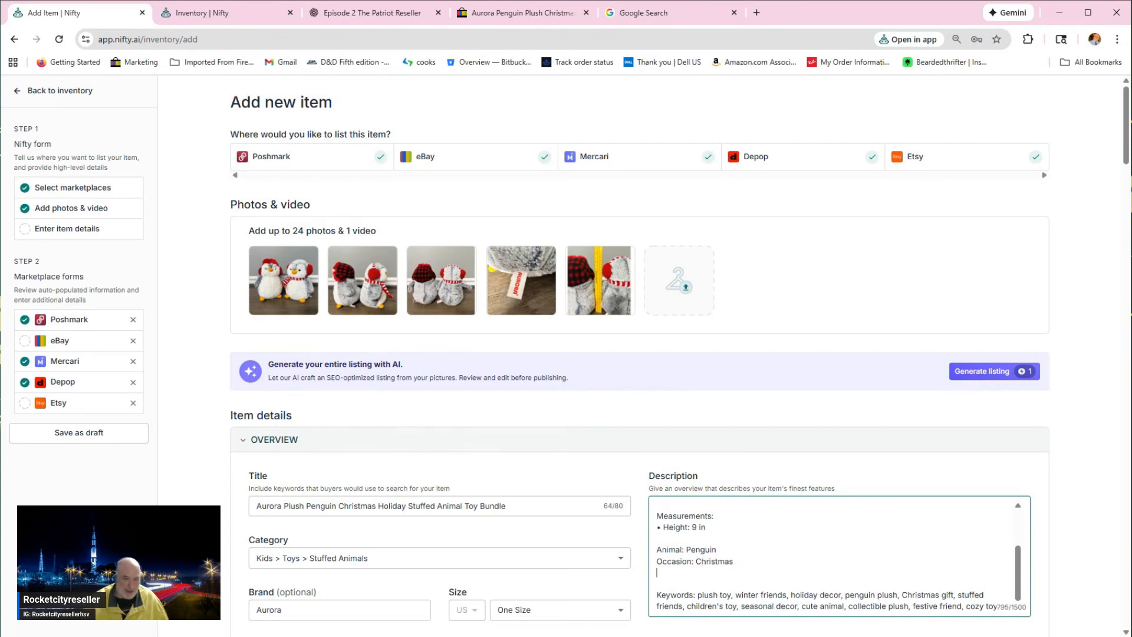
Step: Set the item's price to $29.99 and its cost of goods to $5
scroll(678, 360, "down", 1)
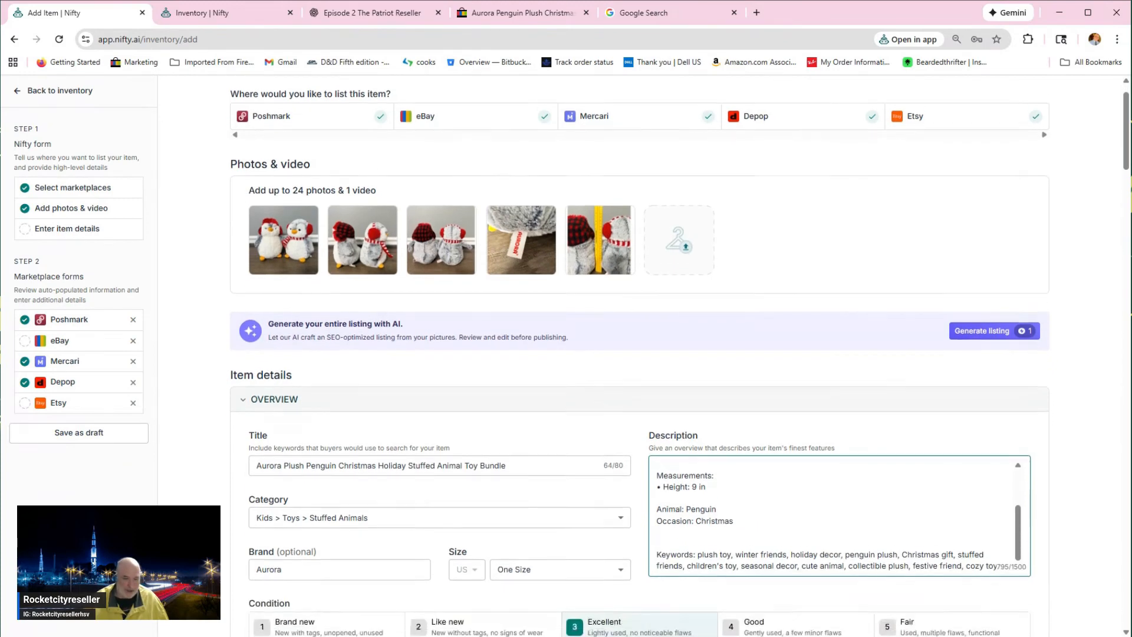
scroll(459, 529, "down", 2)
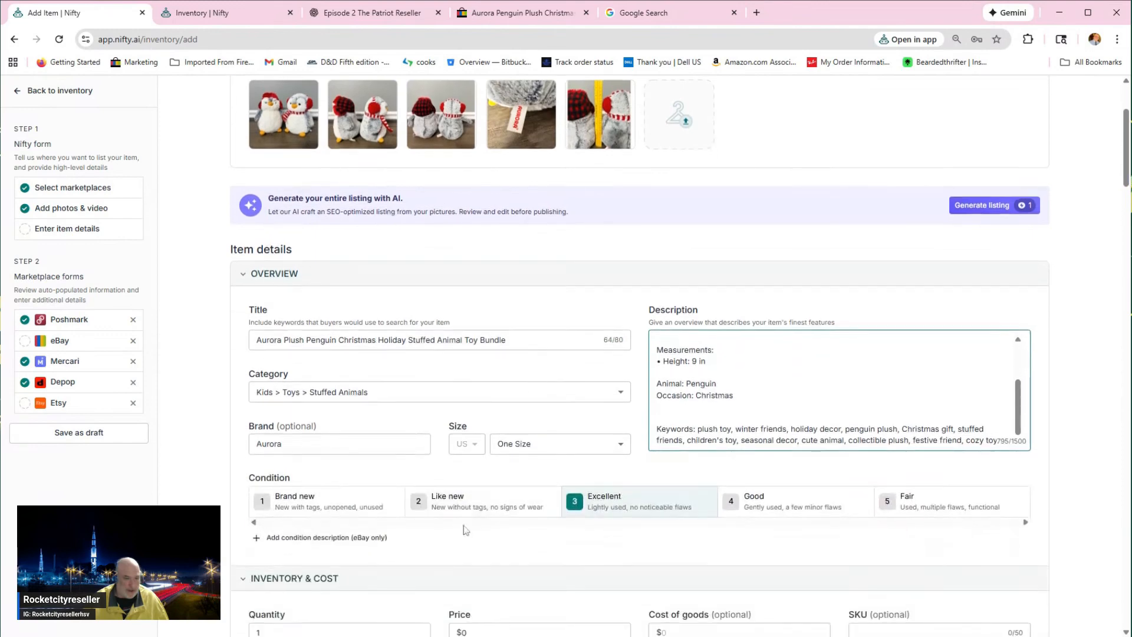
scroll(562, 485, "down", 1)
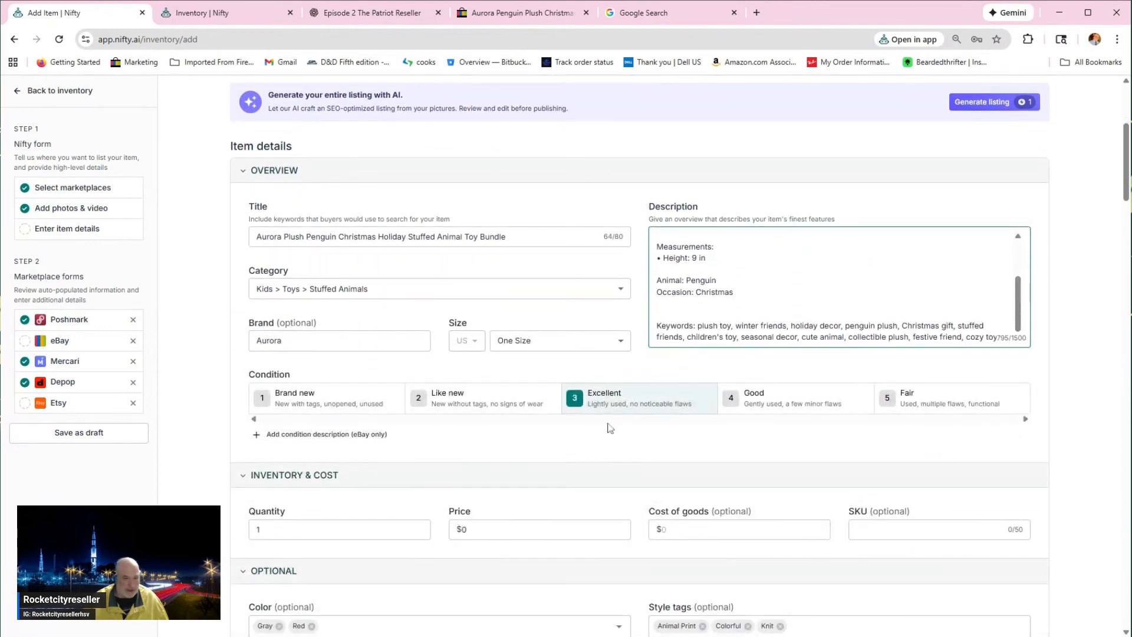
left_click(464, 529)
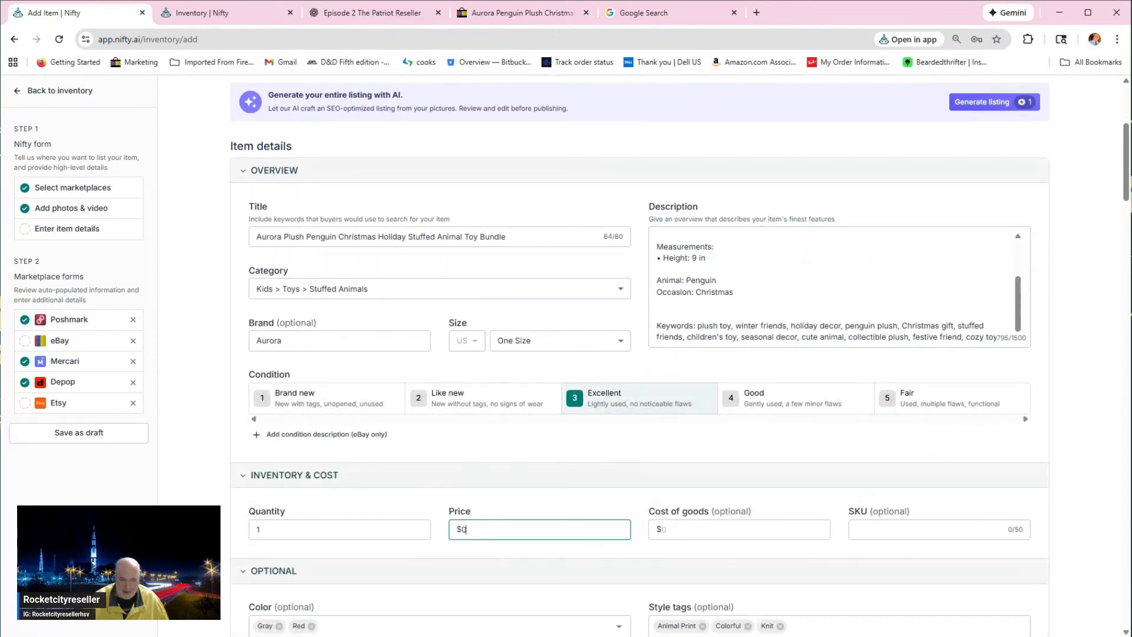
type("29.99")
key("Tab")
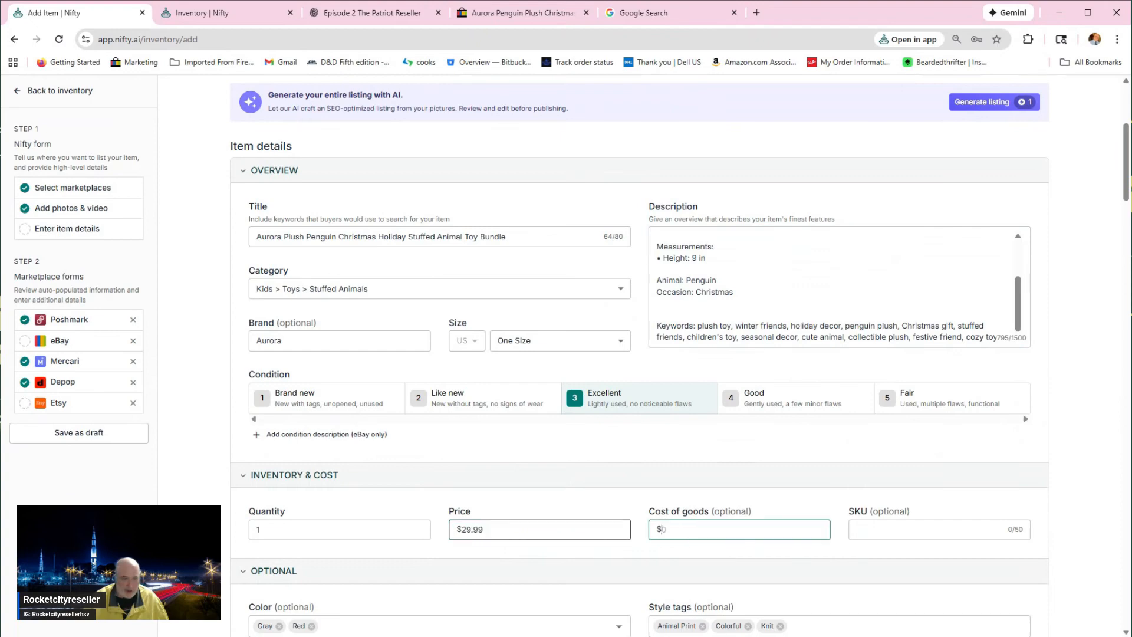
type("5")
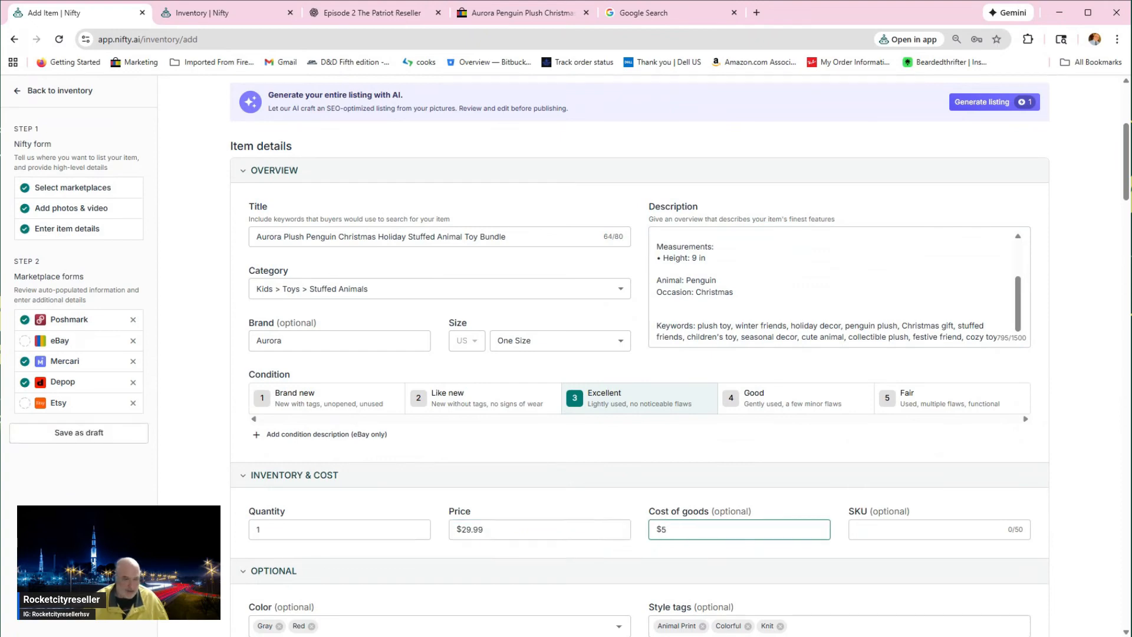
Step: Choose the 10oz shipping preset for the item
scroll(395, 516, "down", 4)
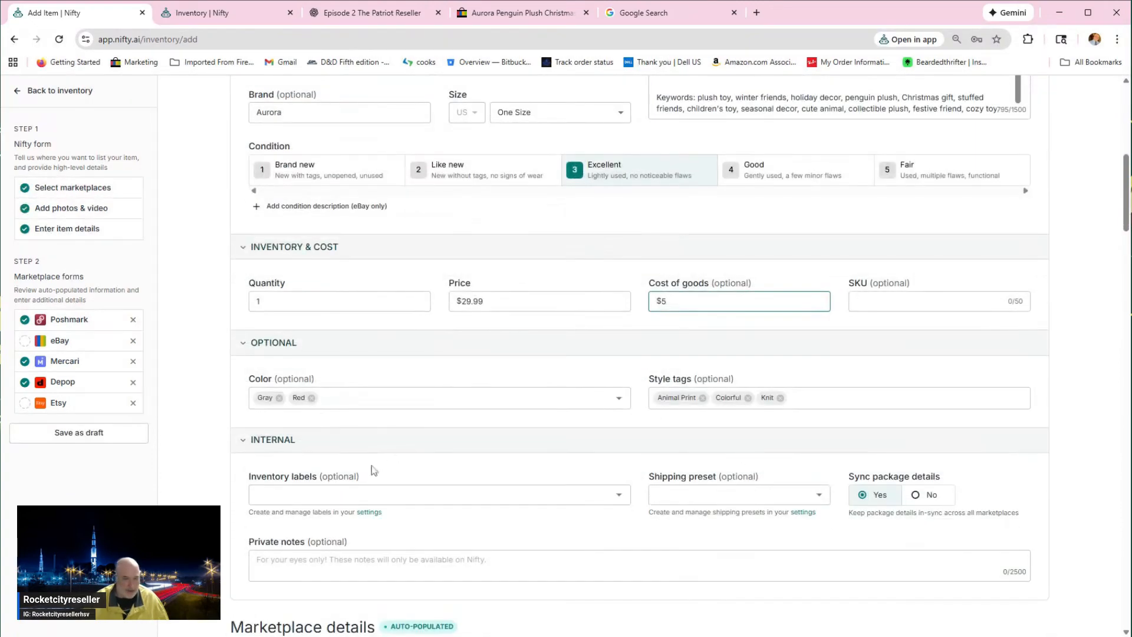
left_click(657, 496)
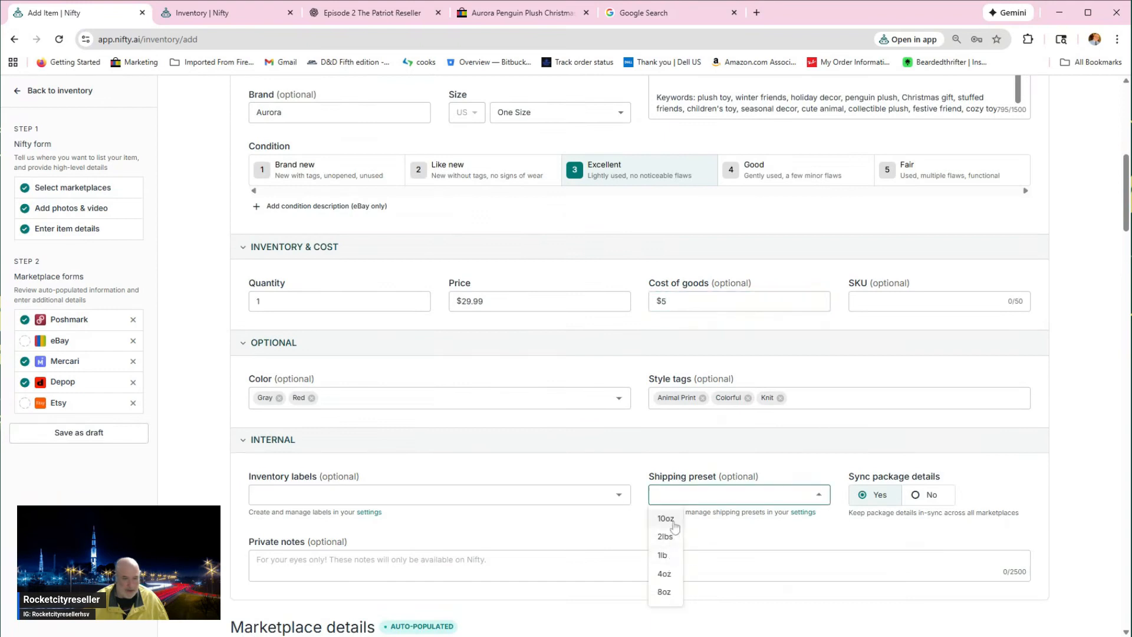
left_click(663, 555)
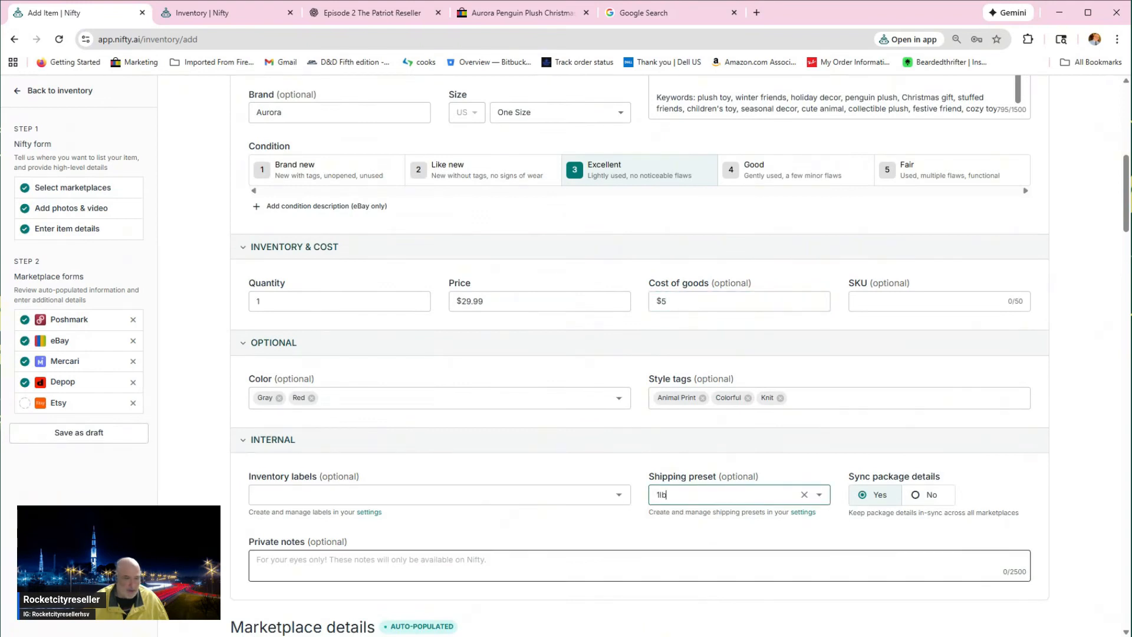
left_click(713, 498)
left_click(665, 518)
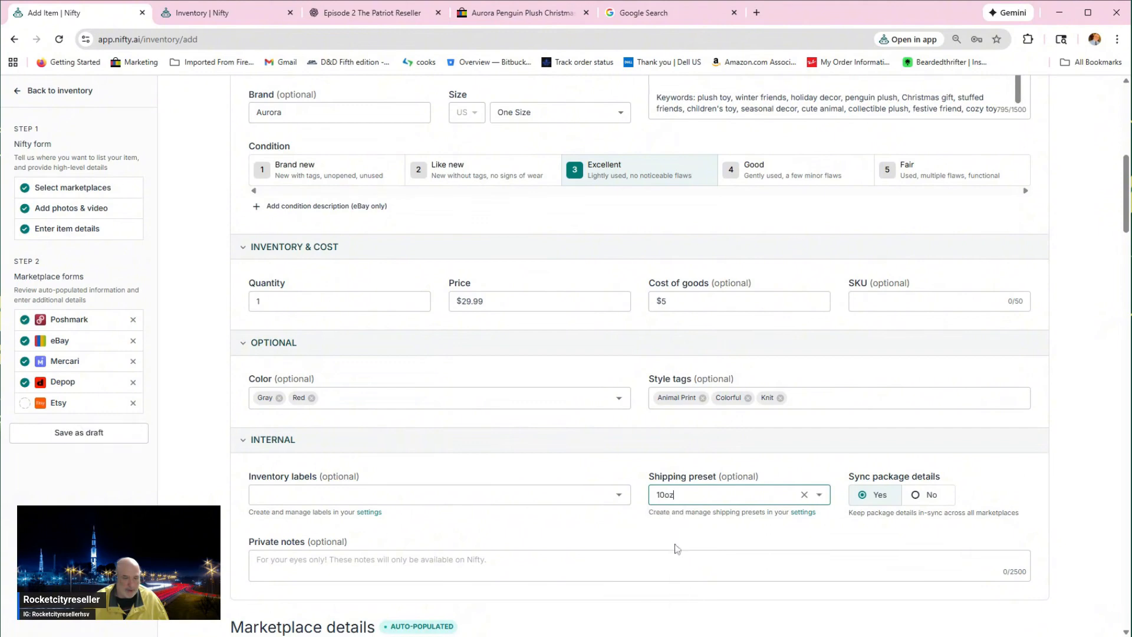
Step: Remove Etsy from the listing's marketplaces and review the details filled in for Poshmark, eBay, Mercari and Depop
scroll(344, 451, "down", 8)
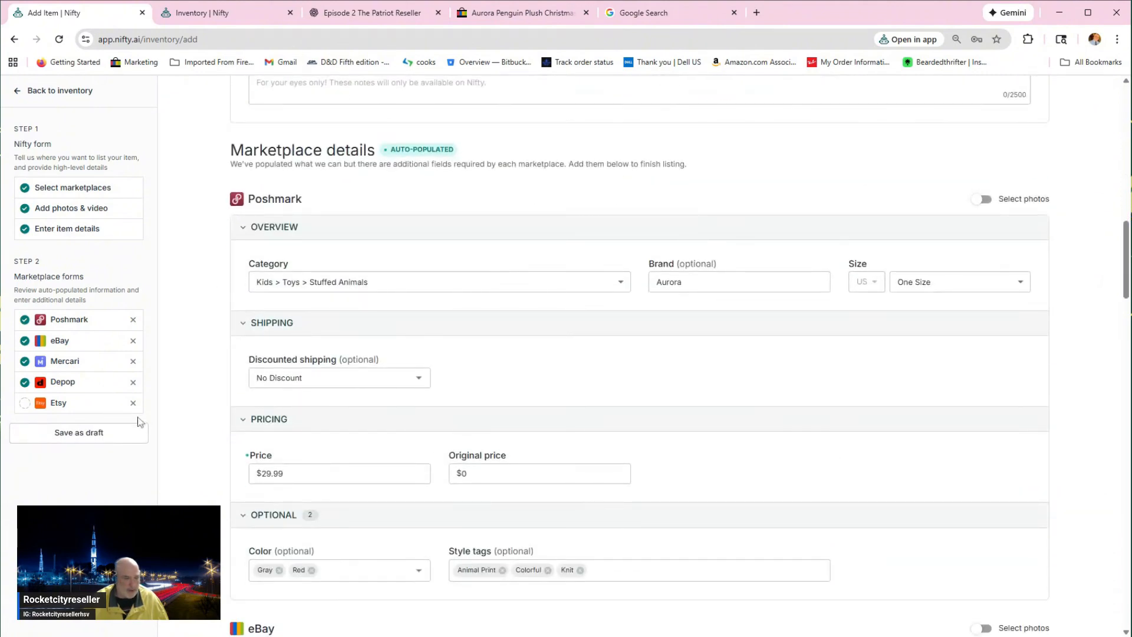
left_click(133, 404)
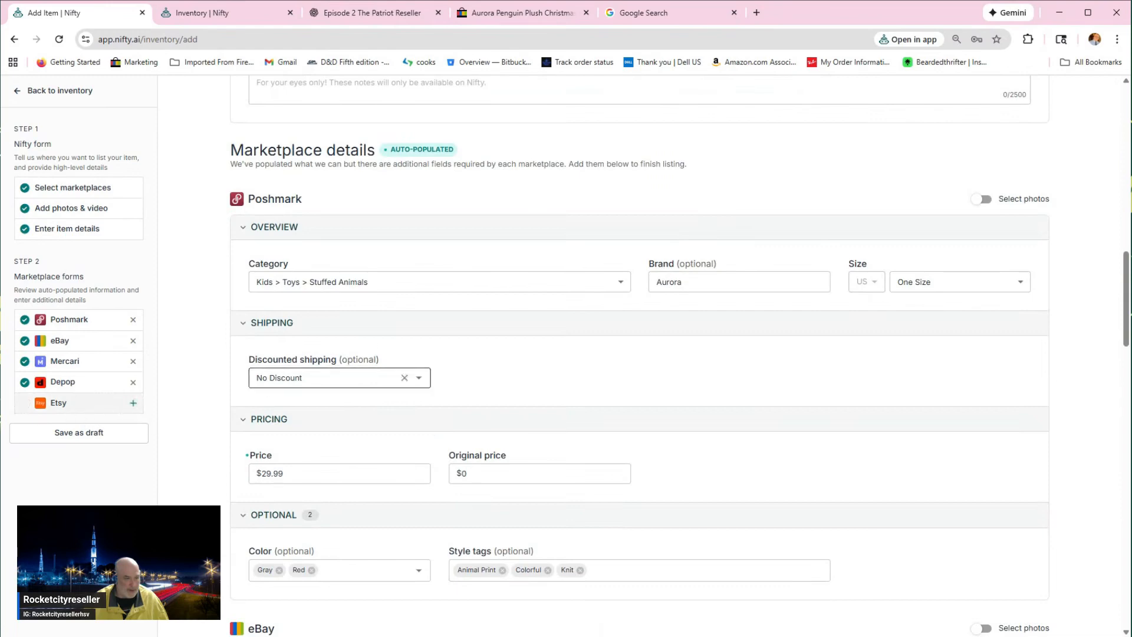
scroll(407, 378, "down", 3)
scroll(982, 460, "down", 8)
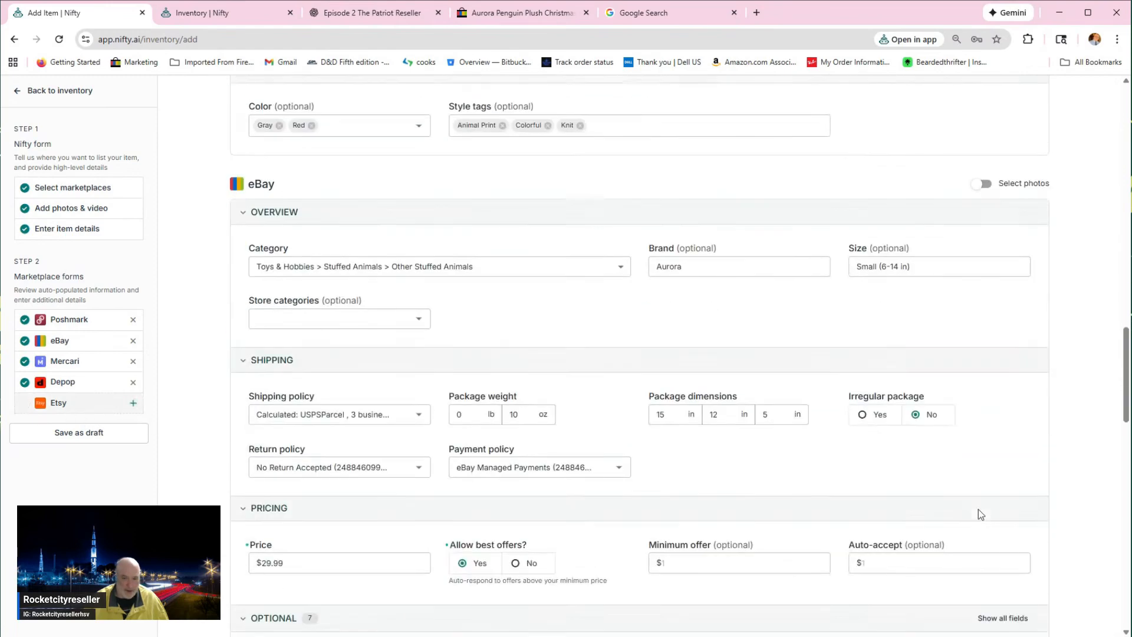
scroll(982, 509, "down", 10)
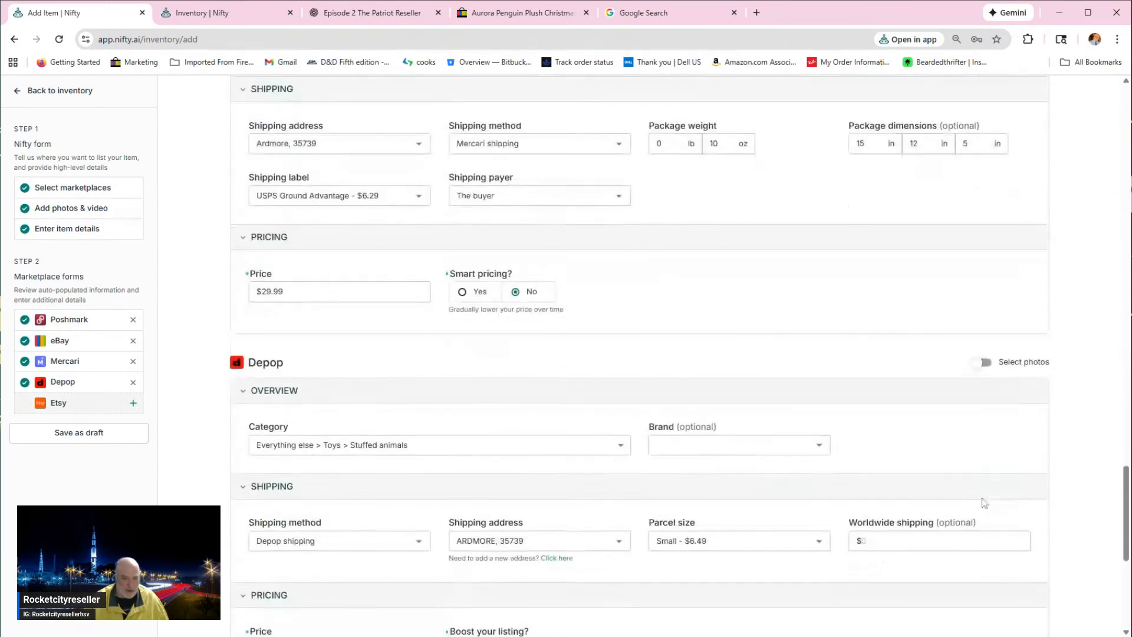
scroll(678, 334, "up", 12)
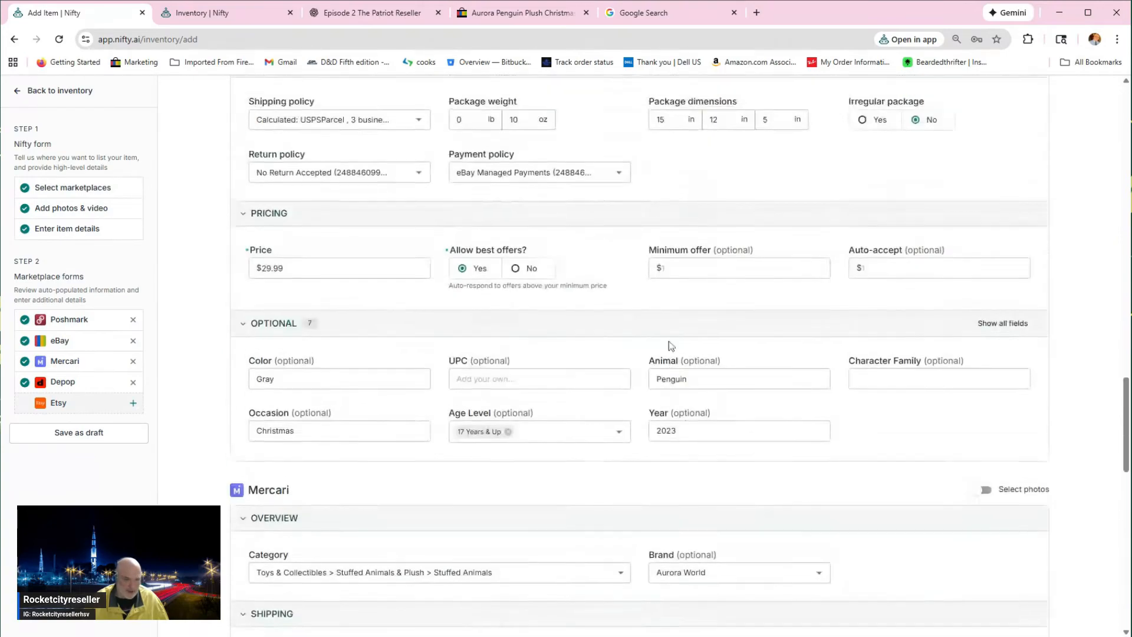
scroll(670, 347, "up", 4)
scroll(671, 340, "down", 5)
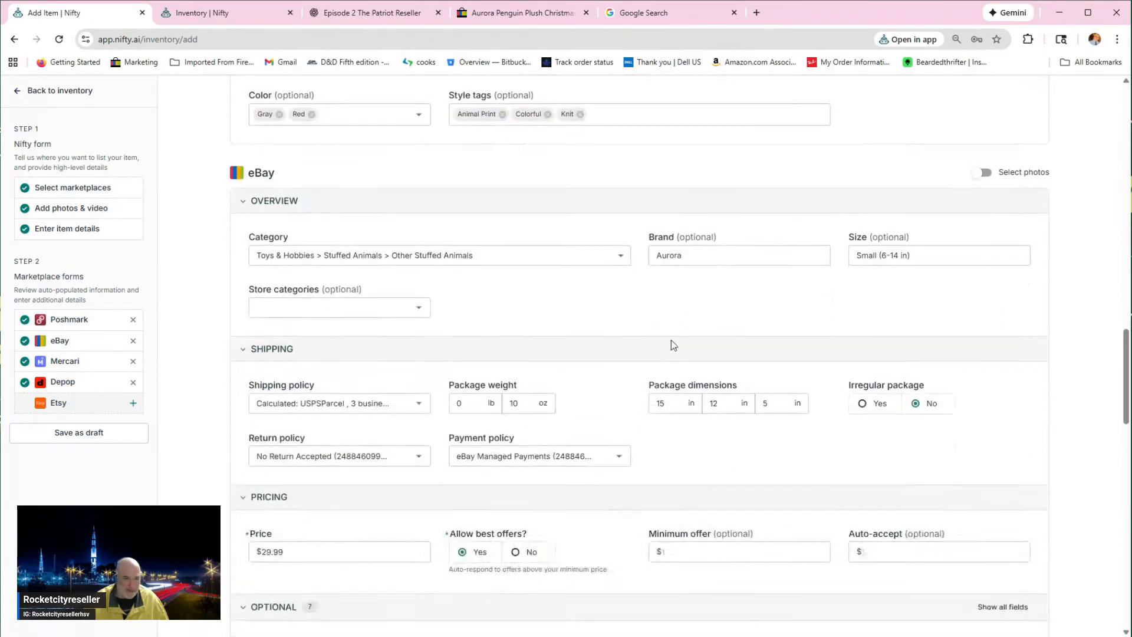
scroll(677, 348, "down", 9)
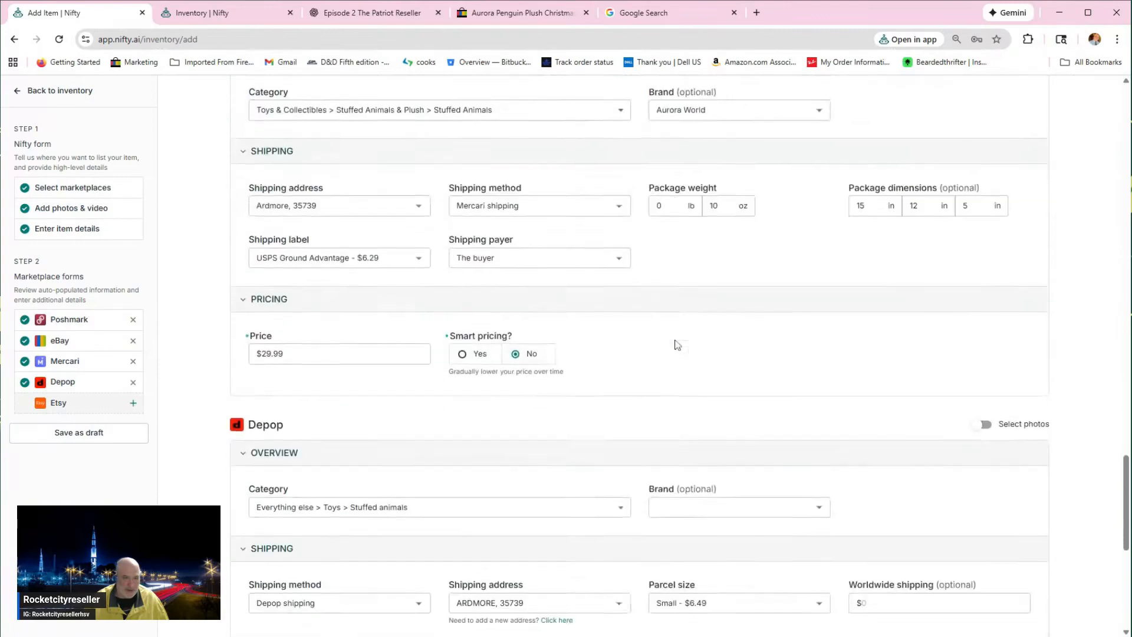
scroll(648, 245, "down", 5)
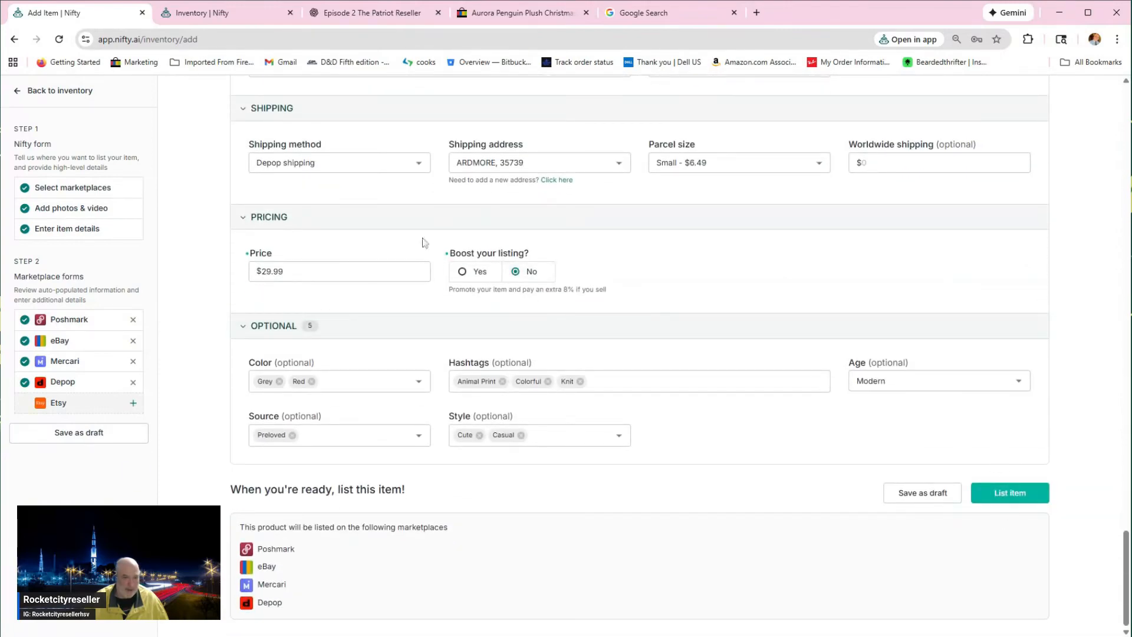
Step: List the item on Poshmark, eBay, Mercari and Depop and return to the inventory
left_click(1006, 492)
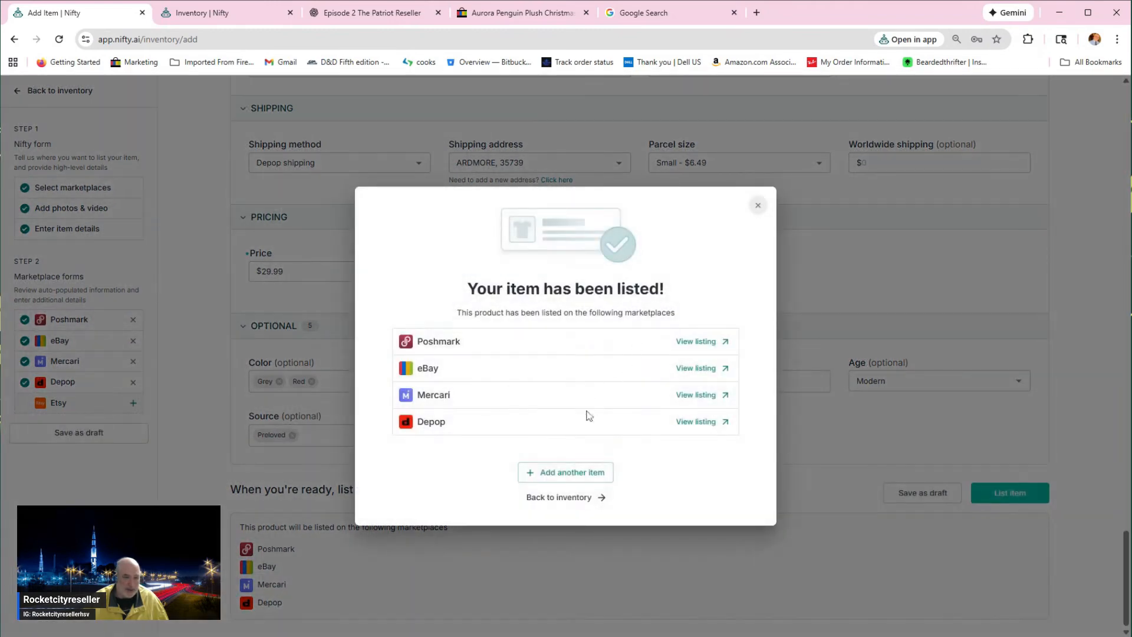
left_click(575, 497)
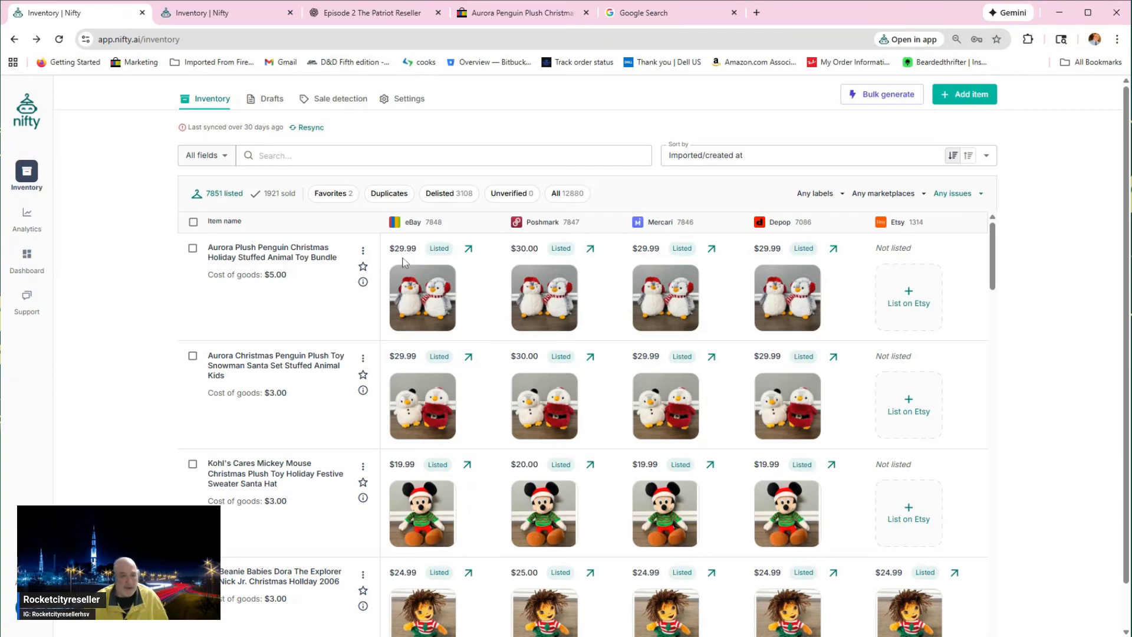
mouse_move(334, 243)
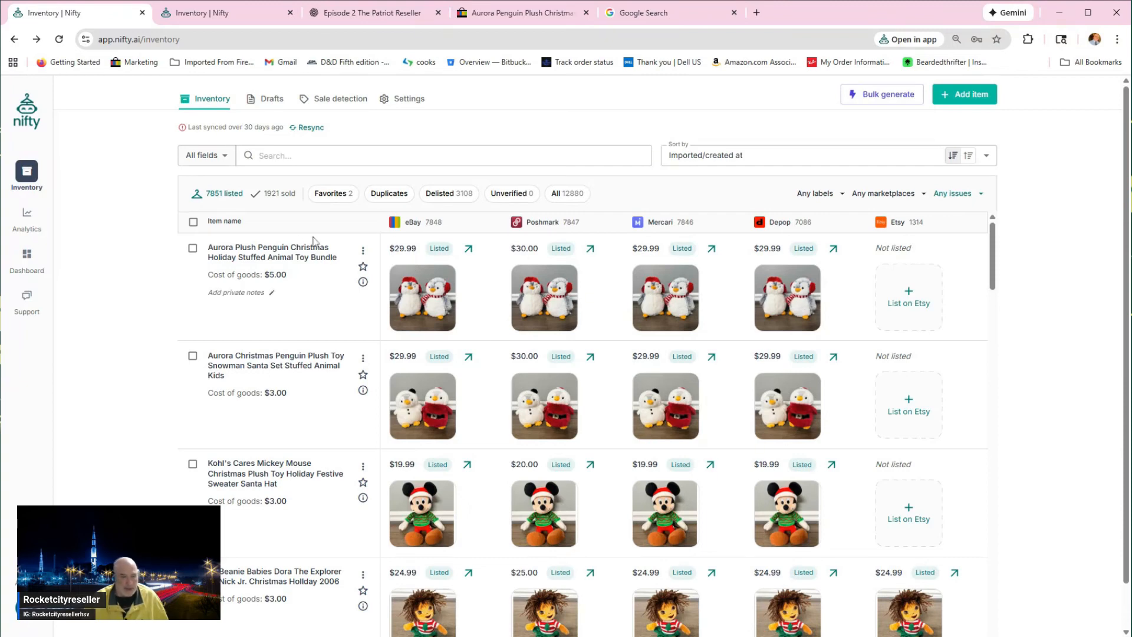